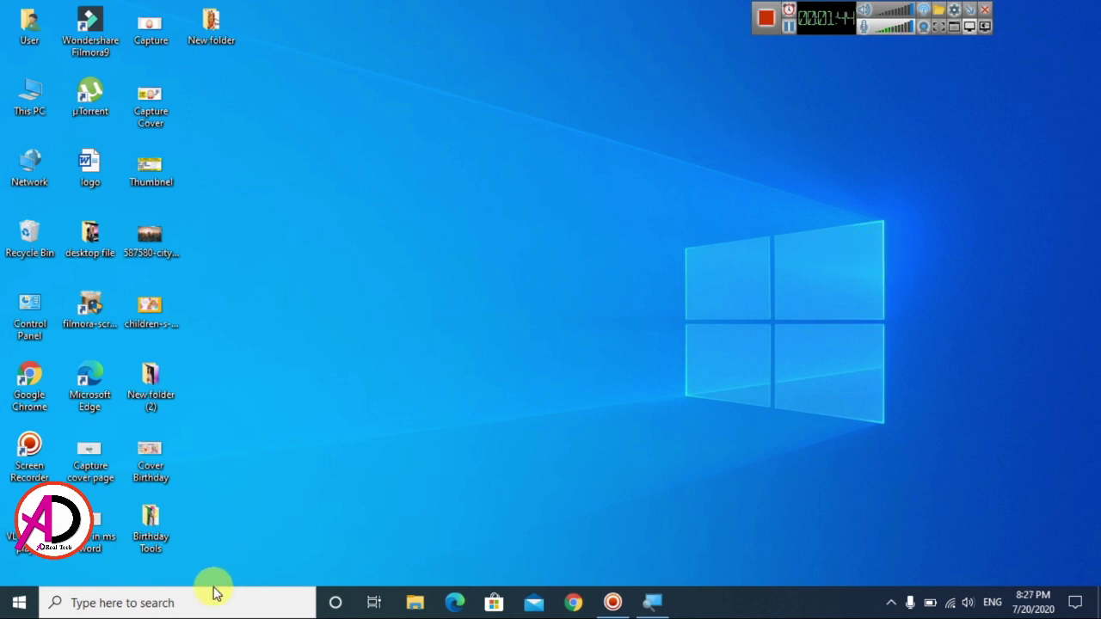
# Step: Open the Windows search panel from the taskbar search box
pyautogui.click(158, 605)
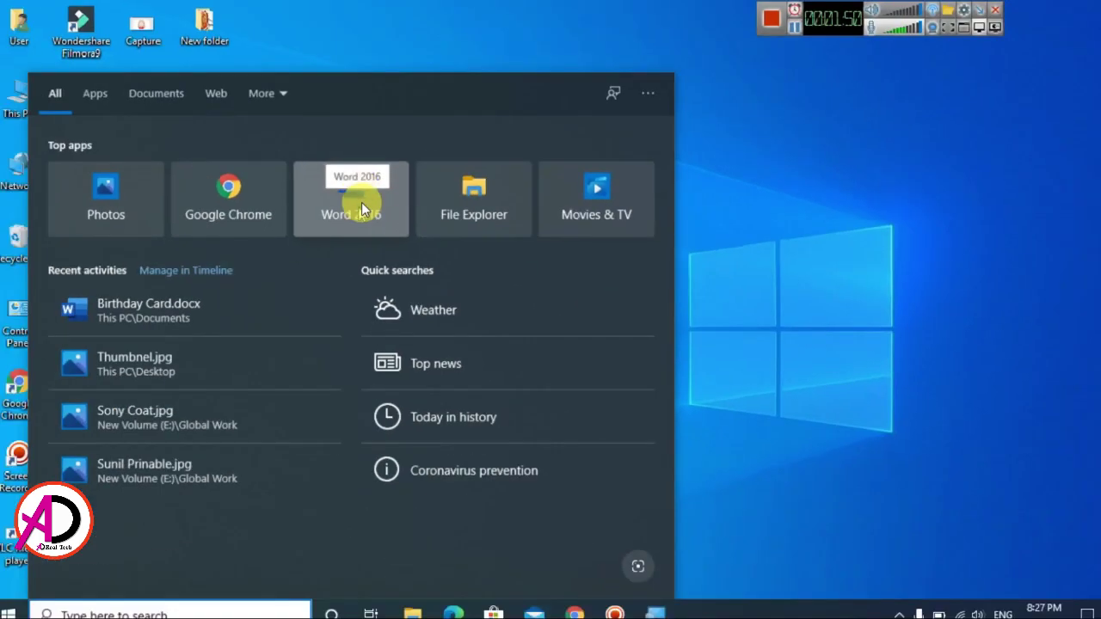
# Step: Launch Word 2016 from the top apps in the search panel
pyautogui.click(361, 201)
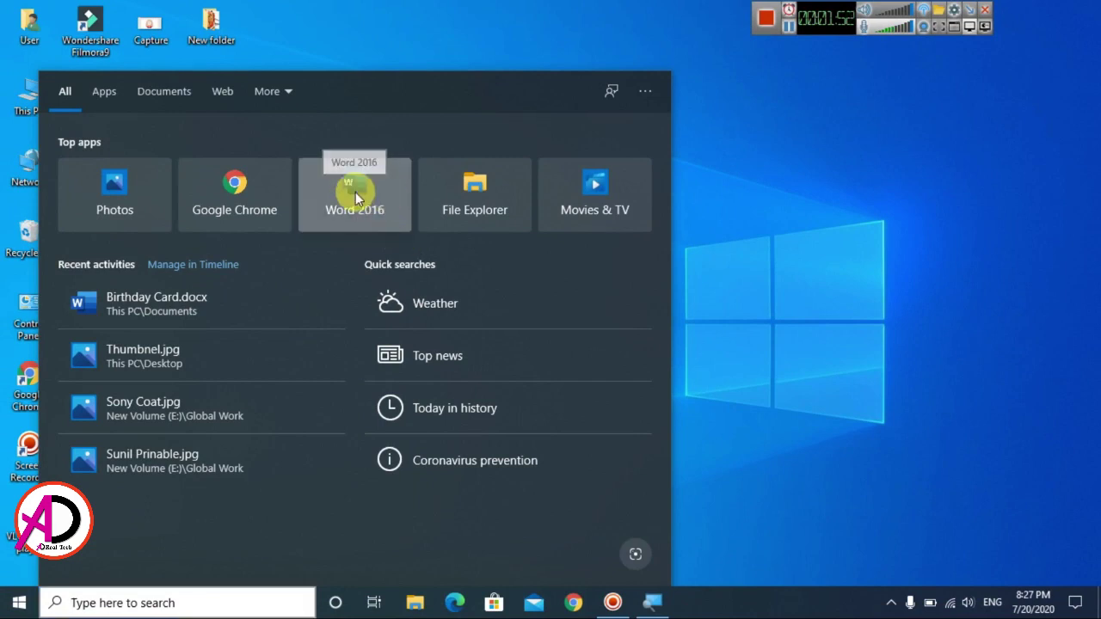
pyautogui.click(355, 198)
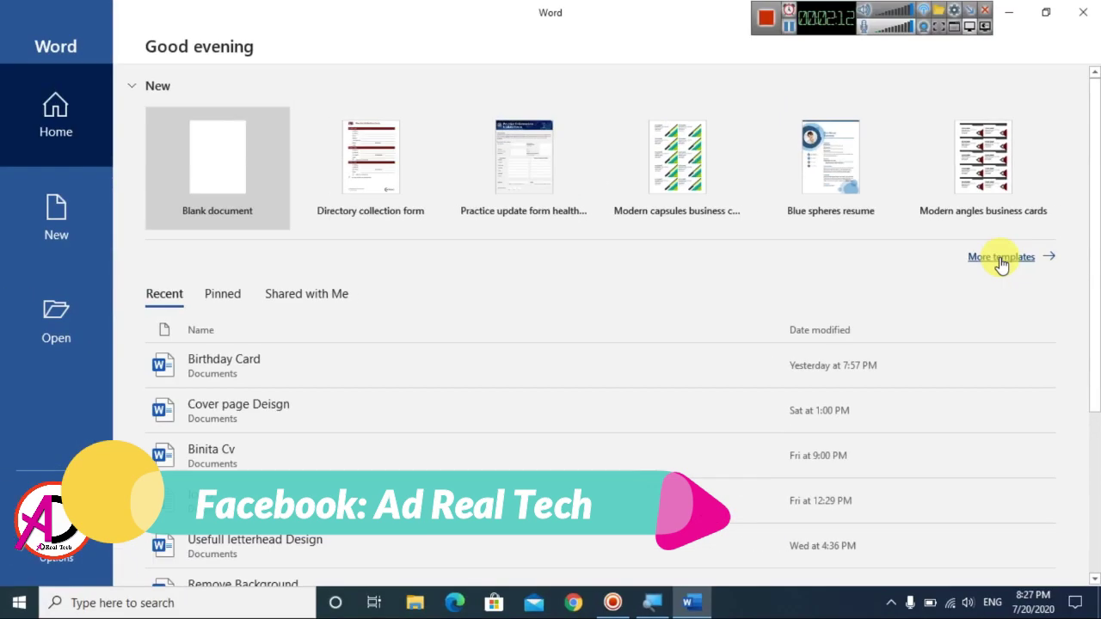
# Step: Search Word's online templates for 'invoice'
pyautogui.click(899, 242)
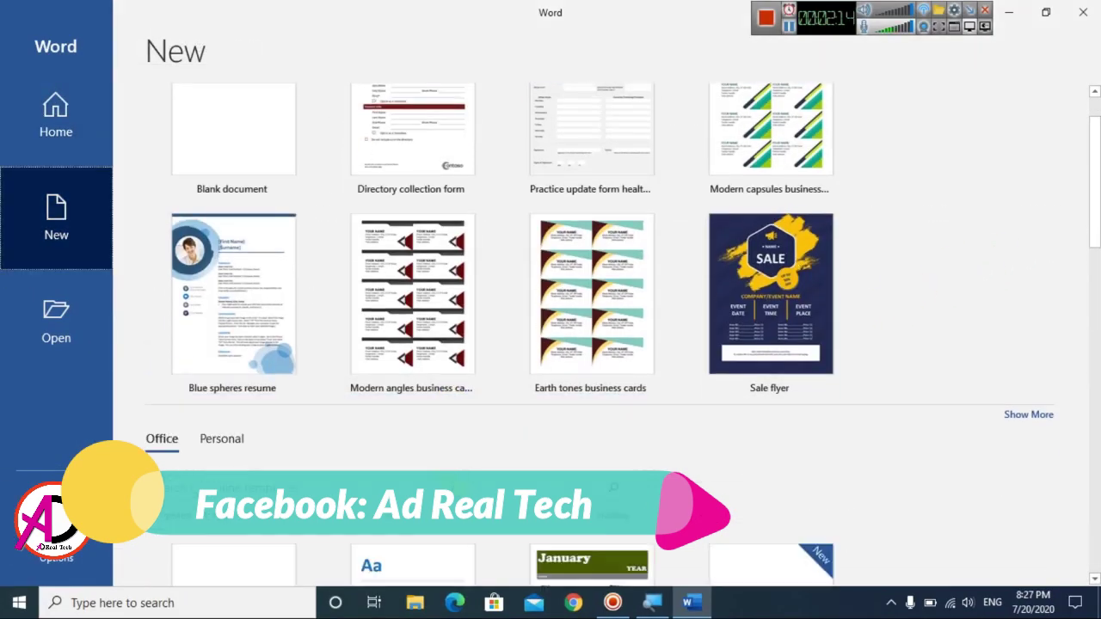
pyautogui.scroll(-2, 556, 413)
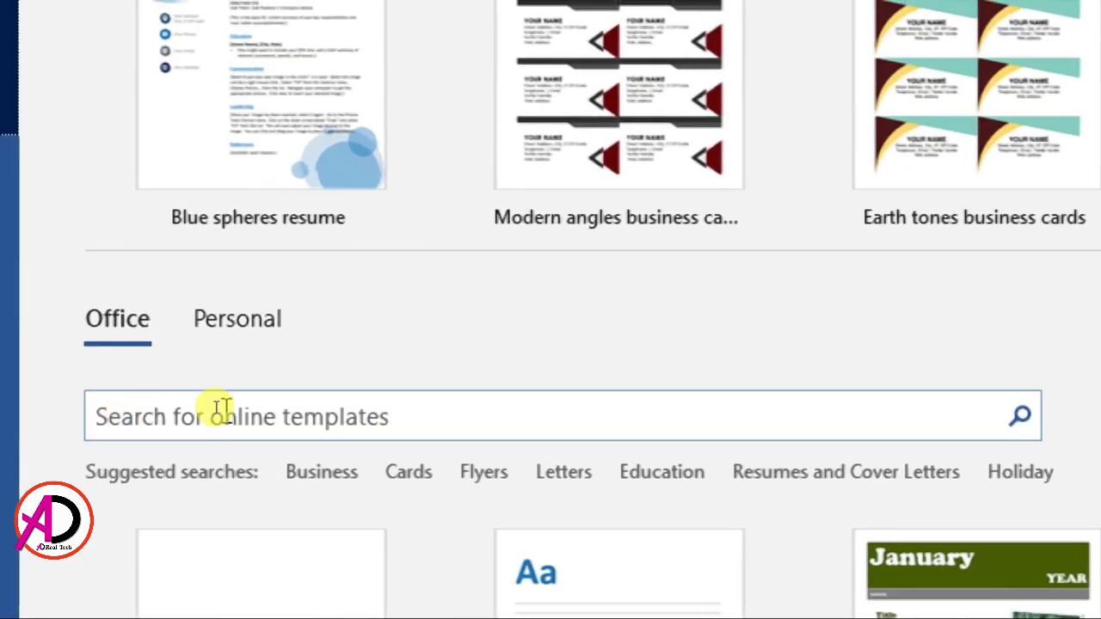
pyautogui.click(222, 409)
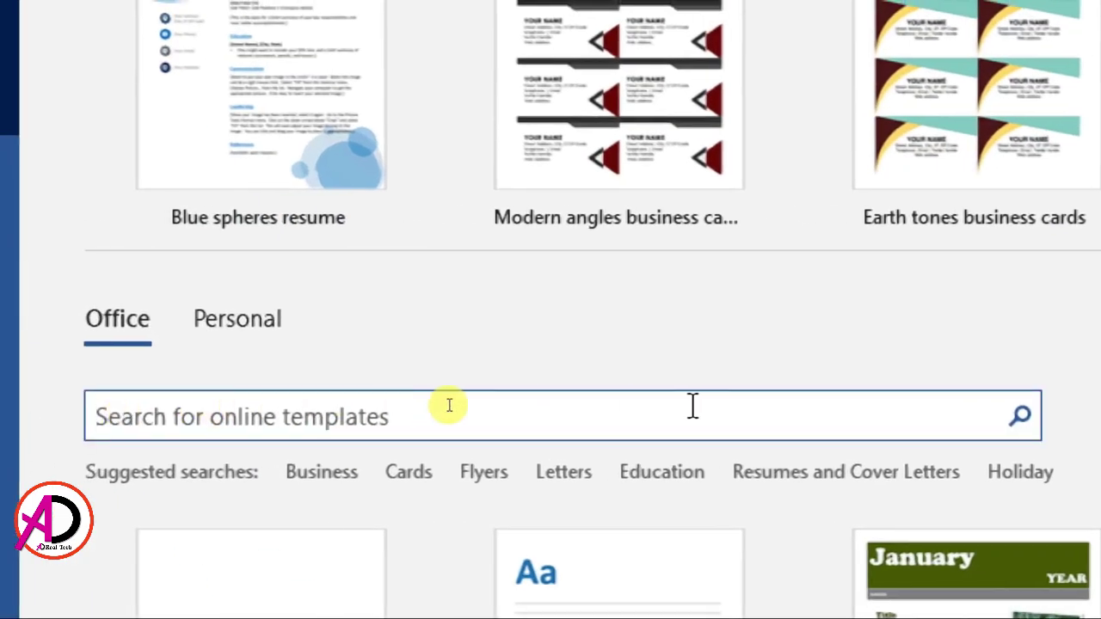
pyautogui.write('invoice')
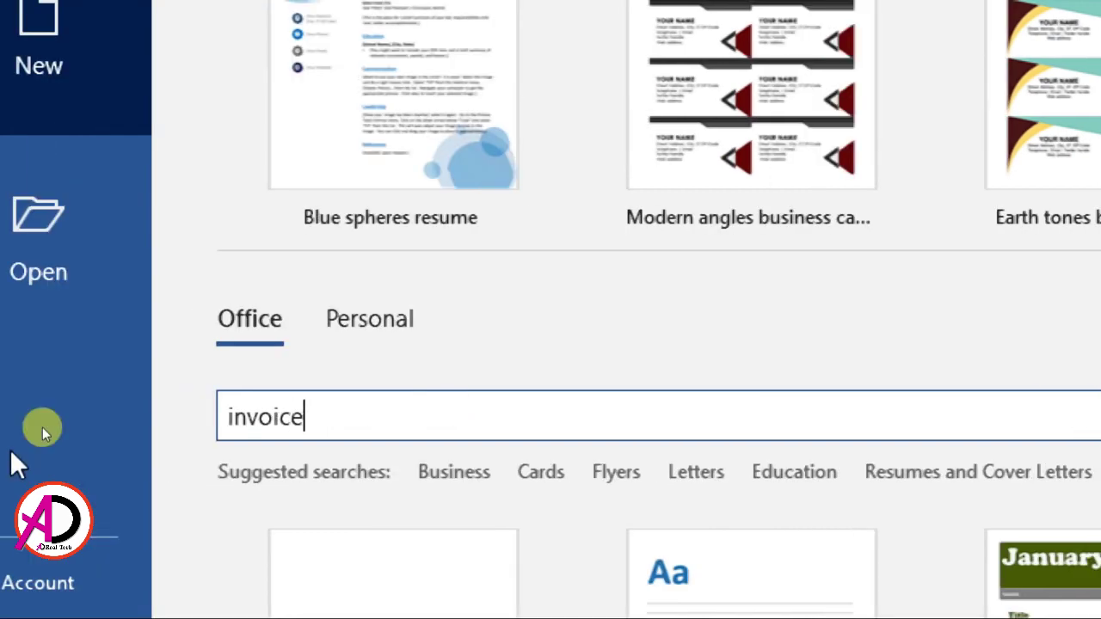
pyautogui.press('Return')
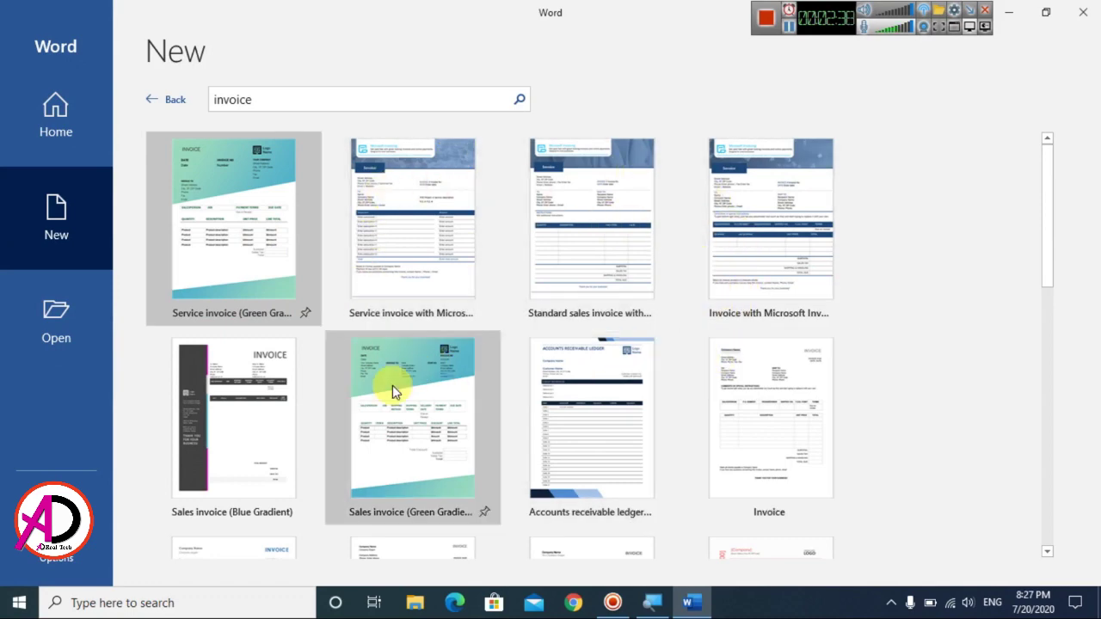
# Step: Create a new document from the 'Standard sales invoice with Microsoft Invoicing' template
pyautogui.scroll(-5, 413, 457)
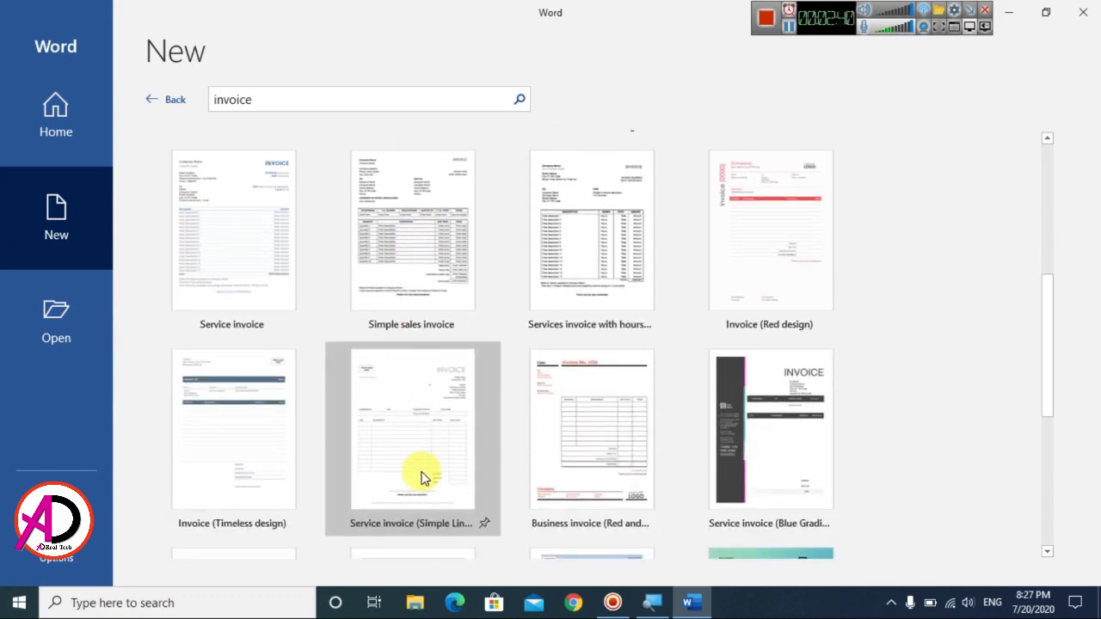
pyautogui.scroll(-2, 447, 477)
pyautogui.scroll(-2, 463, 453)
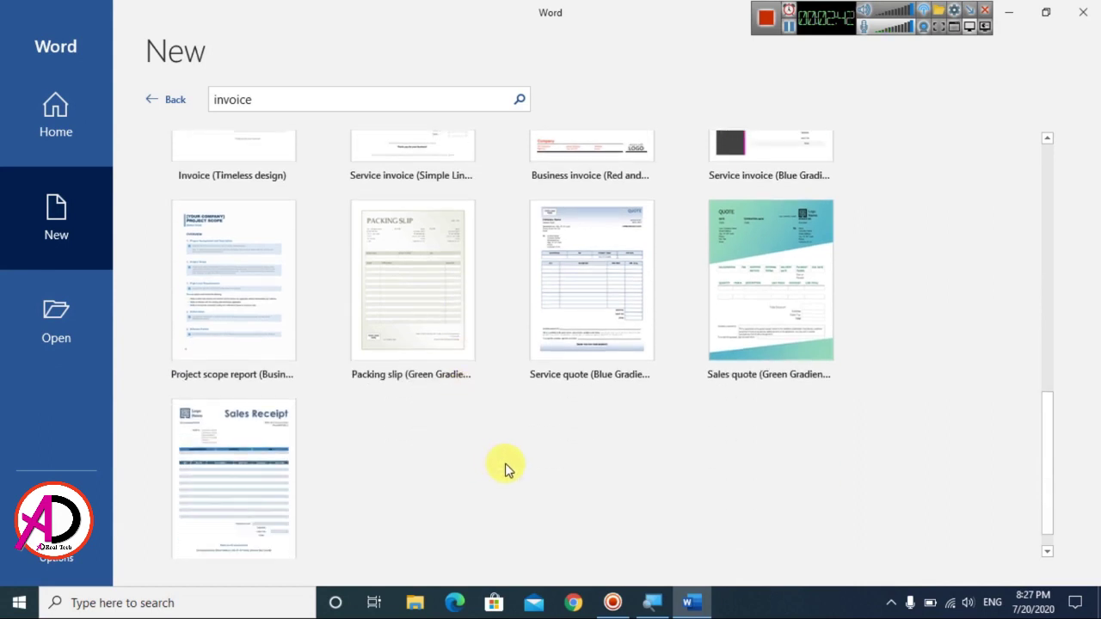
pyautogui.scroll(4, 505, 462)
pyautogui.scroll(4, 505, 462)
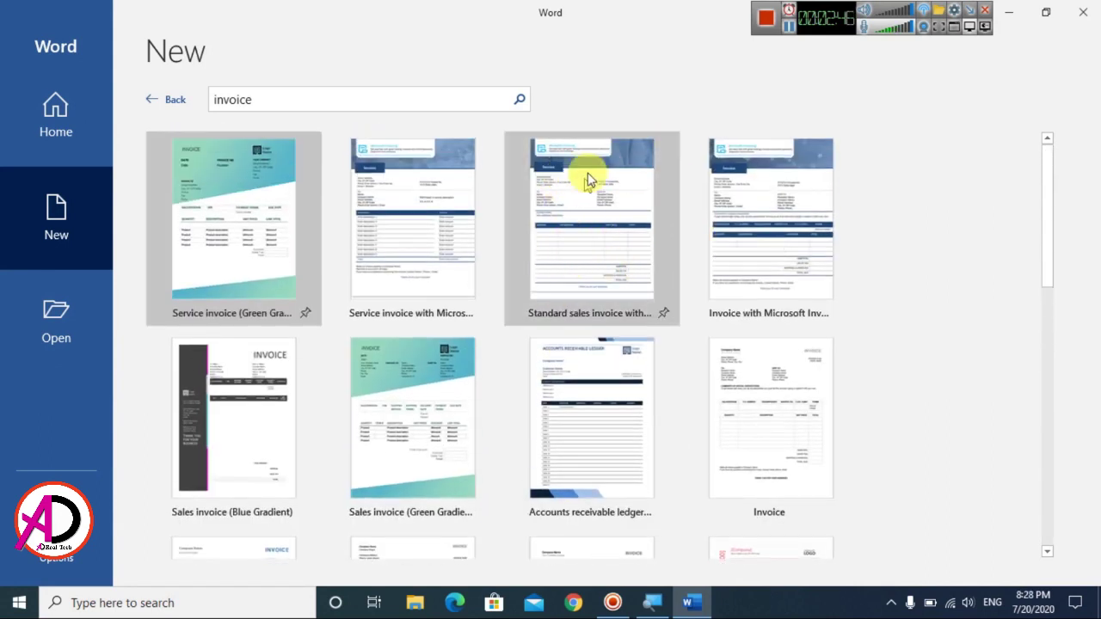
pyautogui.click(613, 207)
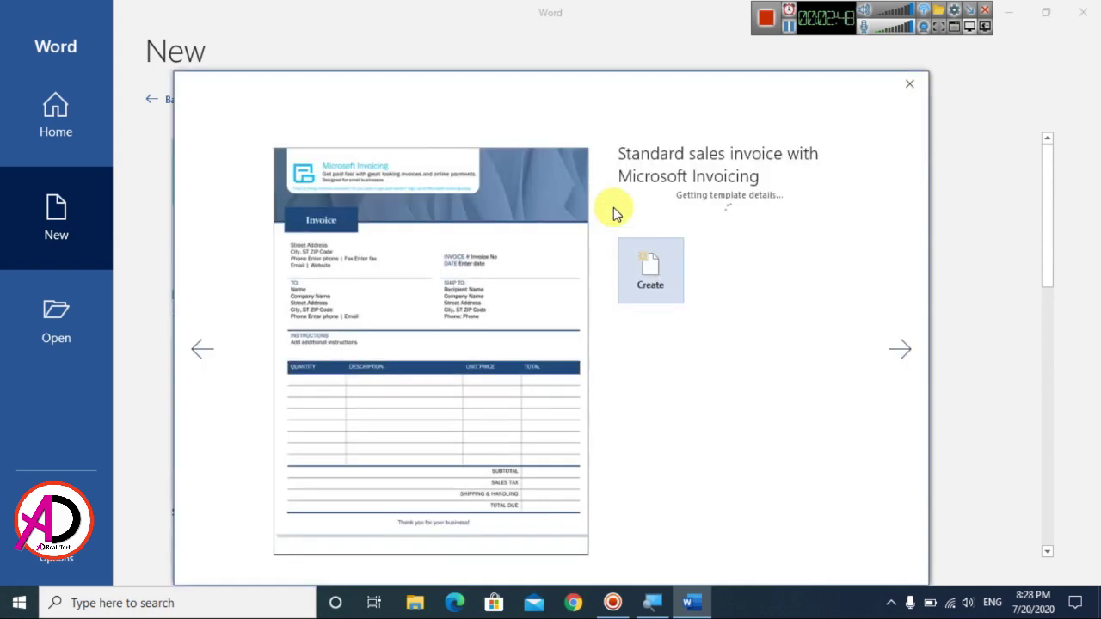
pyautogui.click(656, 248)
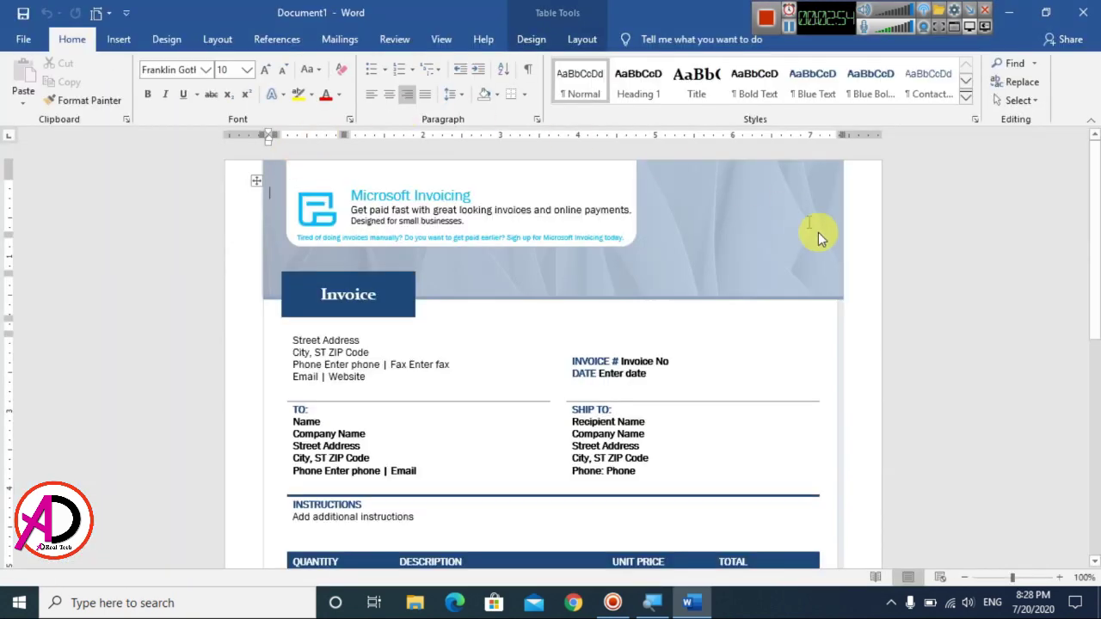
pyautogui.scroll(-10, 654, 388)
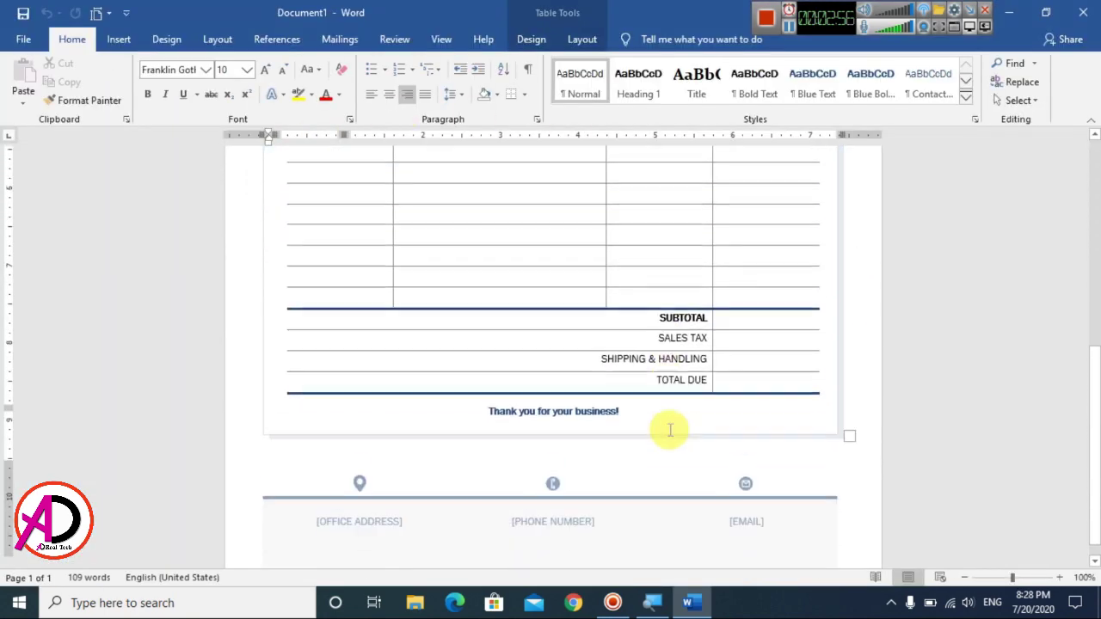
pyautogui.scroll(4, 671, 430)
pyautogui.scroll(-5, 671, 437)
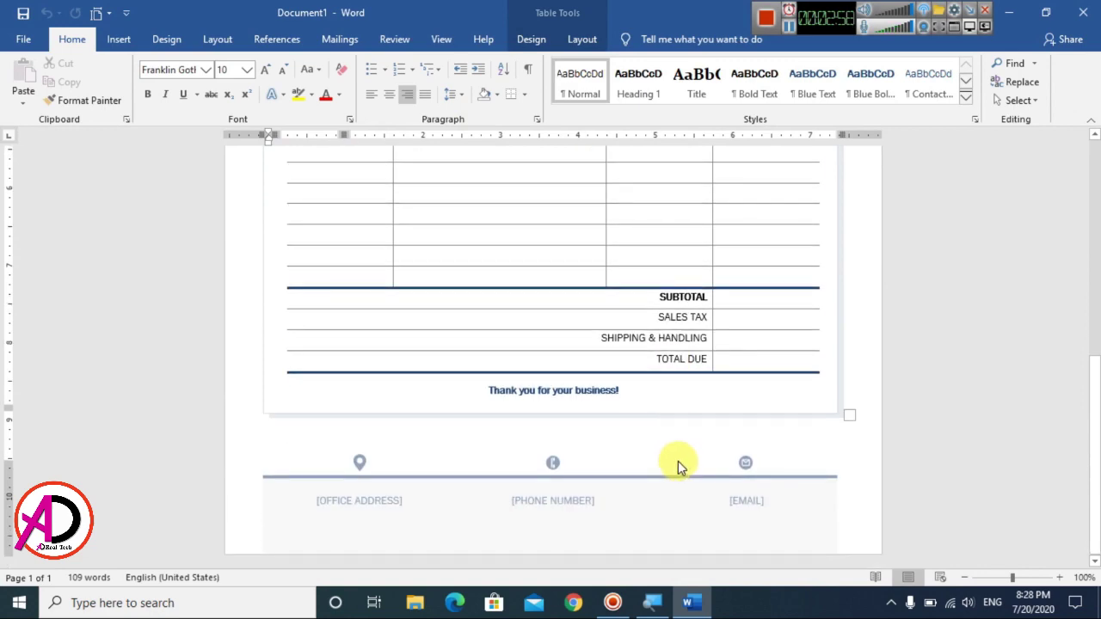
pyautogui.scroll(10, 661, 364)
pyautogui.keyDown('ctrl'); pyautogui.scroll(-4, 631, 369); pyautogui.keyUp('ctrl')
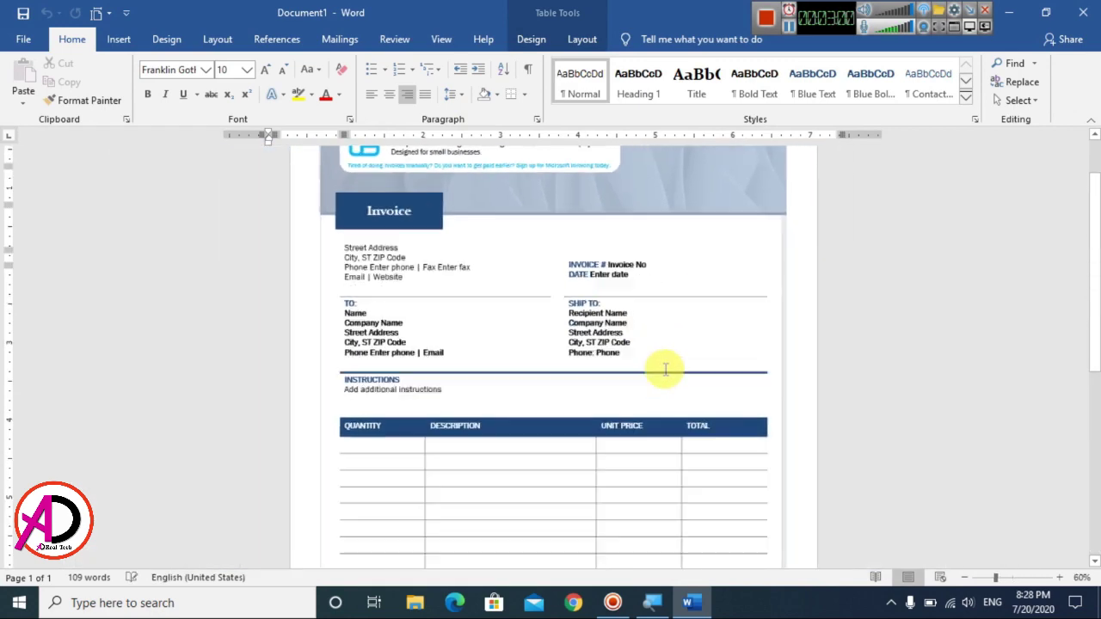
pyautogui.keyDown('ctrl'); pyautogui.scroll(-3, 665, 371); pyautogui.keyUp('ctrl')
pyautogui.keyDown('ctrl'); pyautogui.scroll(9, 663, 376); pyautogui.keyUp('ctrl')
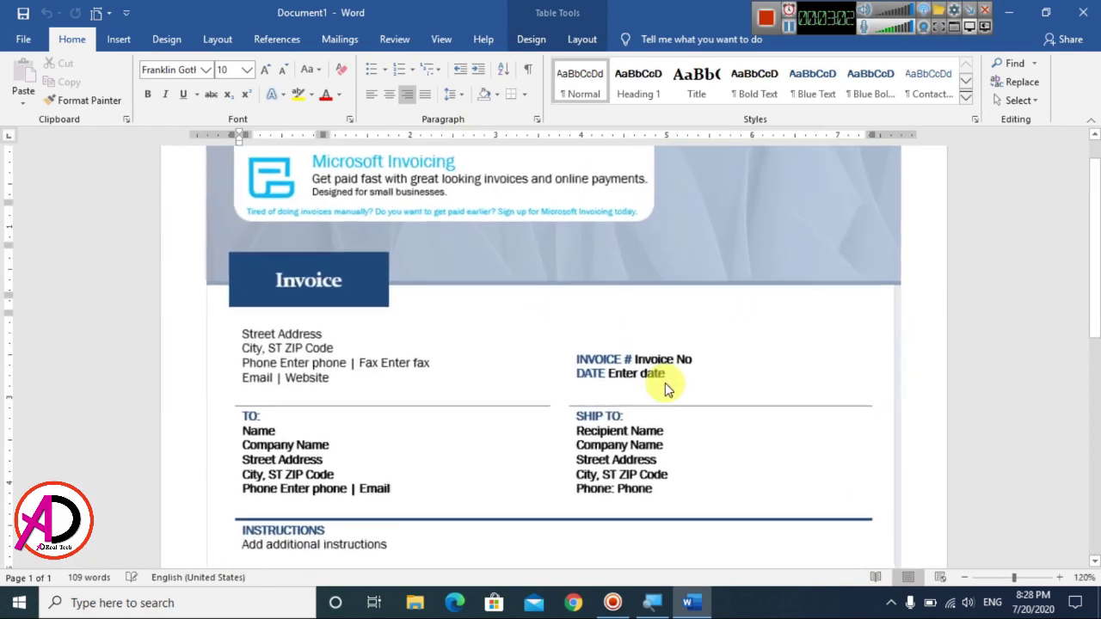
pyautogui.scroll(1, 516, 393)
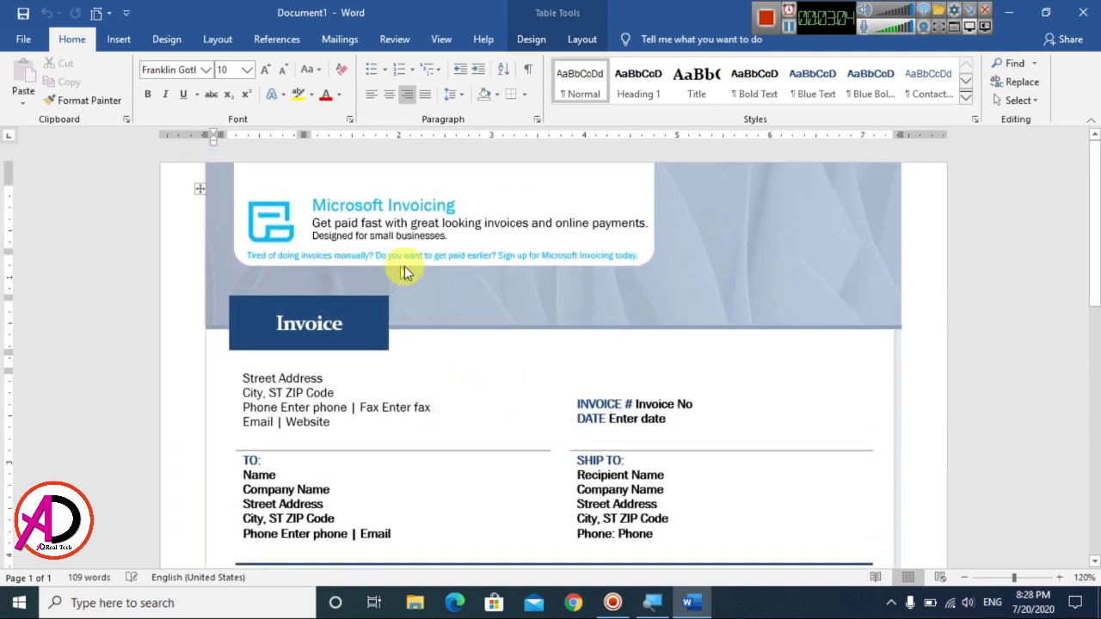
# Step: Replace the 'Microsoft Invoicing' heading with 'COMPANY NAME'
pyautogui.click(278, 235)
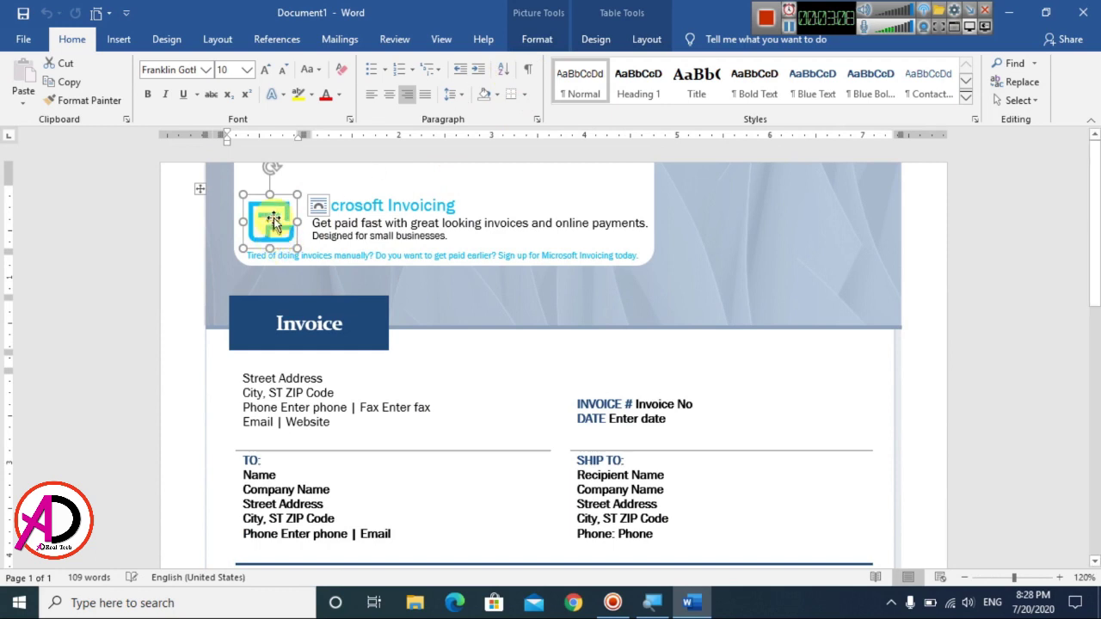
pyautogui.click(391, 208)
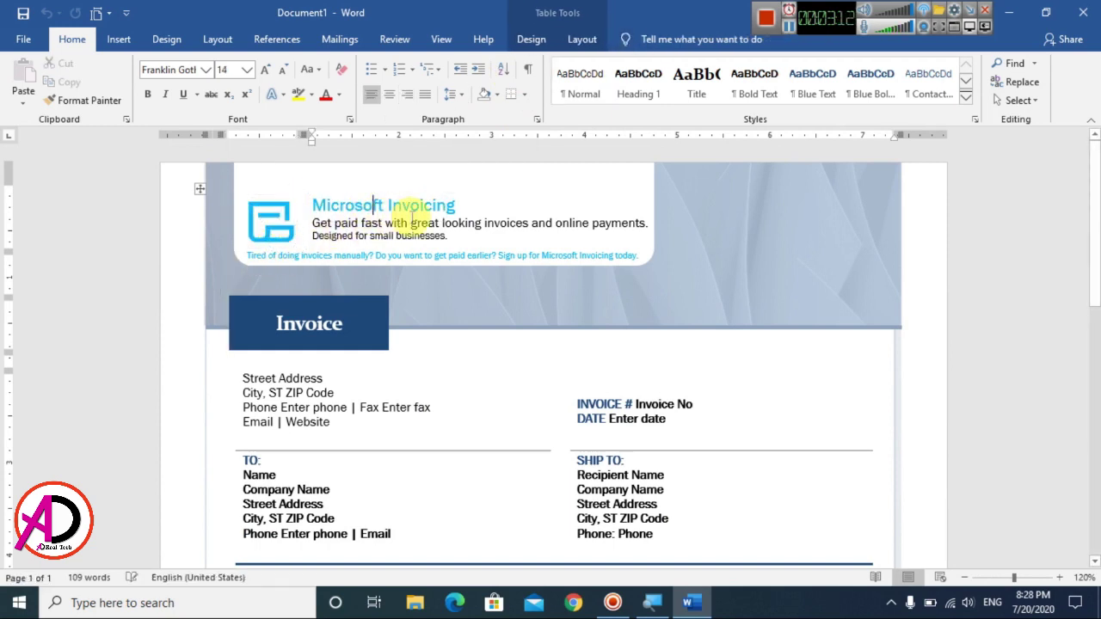
pyautogui.moveTo(456, 211); pyautogui.dragTo(311, 206)
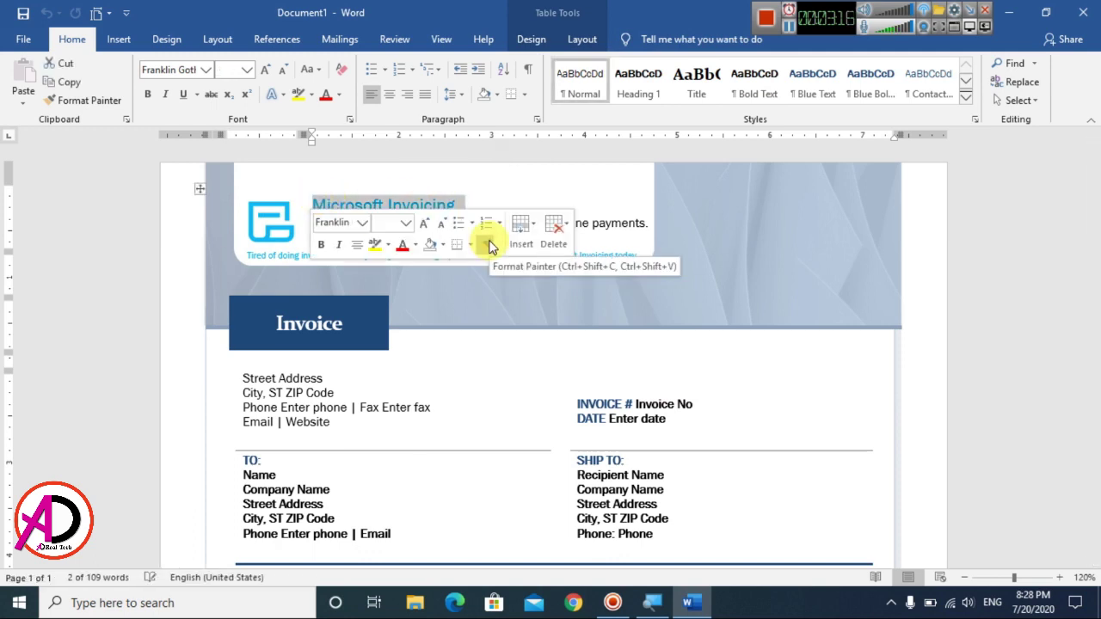
pyautogui.write('COMPANY NAM')
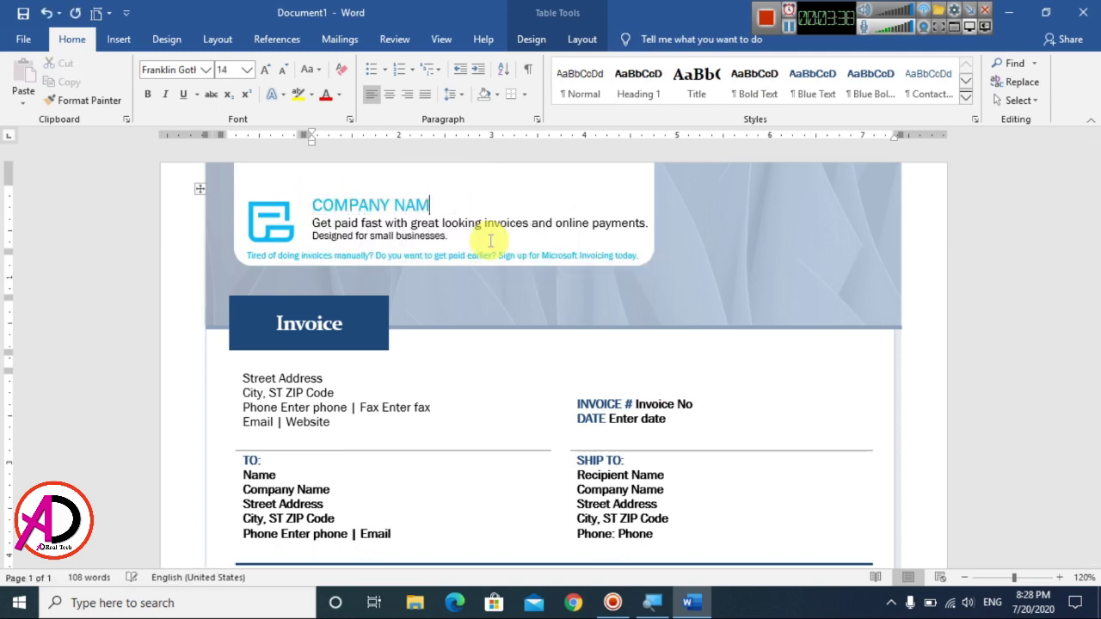
pyautogui.write('E')
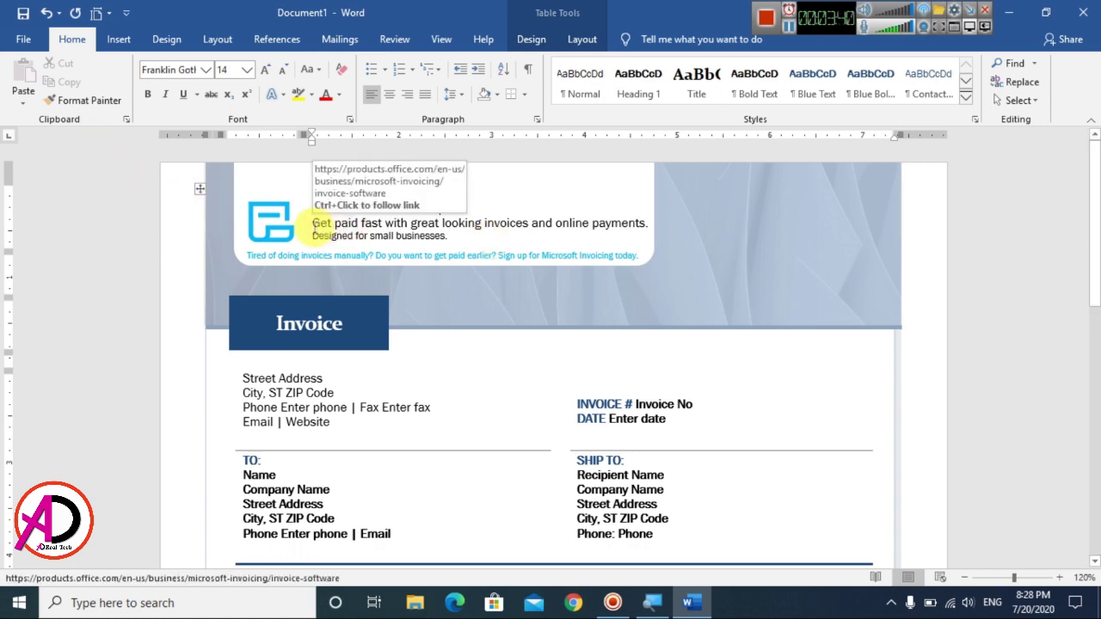
pyautogui.click(305, 225)
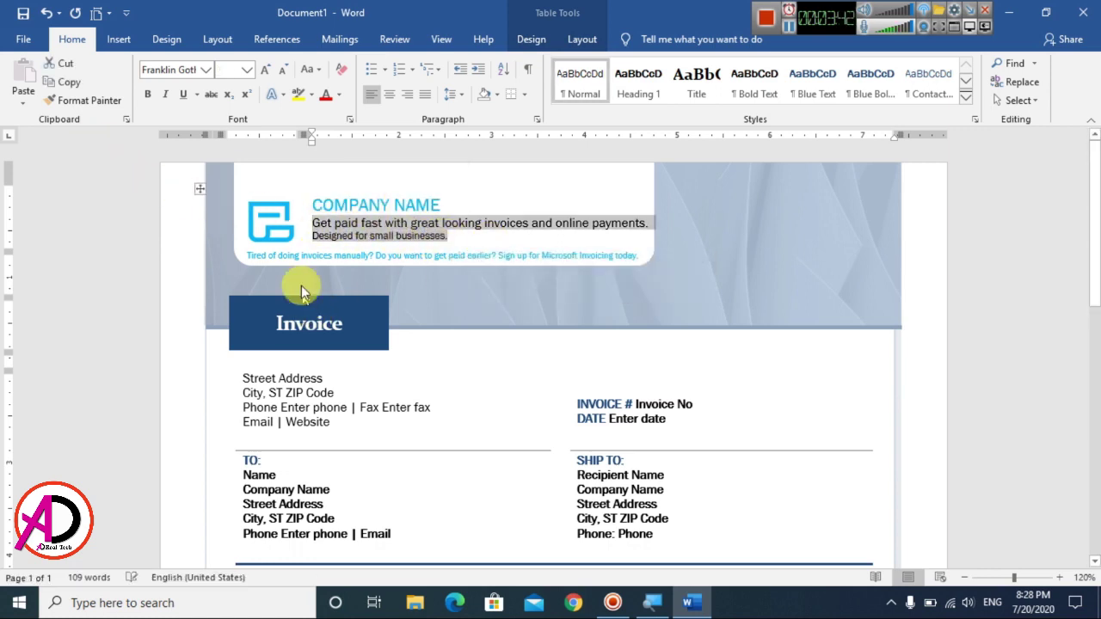
# Step: Enlarge the 'Invoice' title by growing its font four times
pyautogui.scroll(-1, 301, 290)
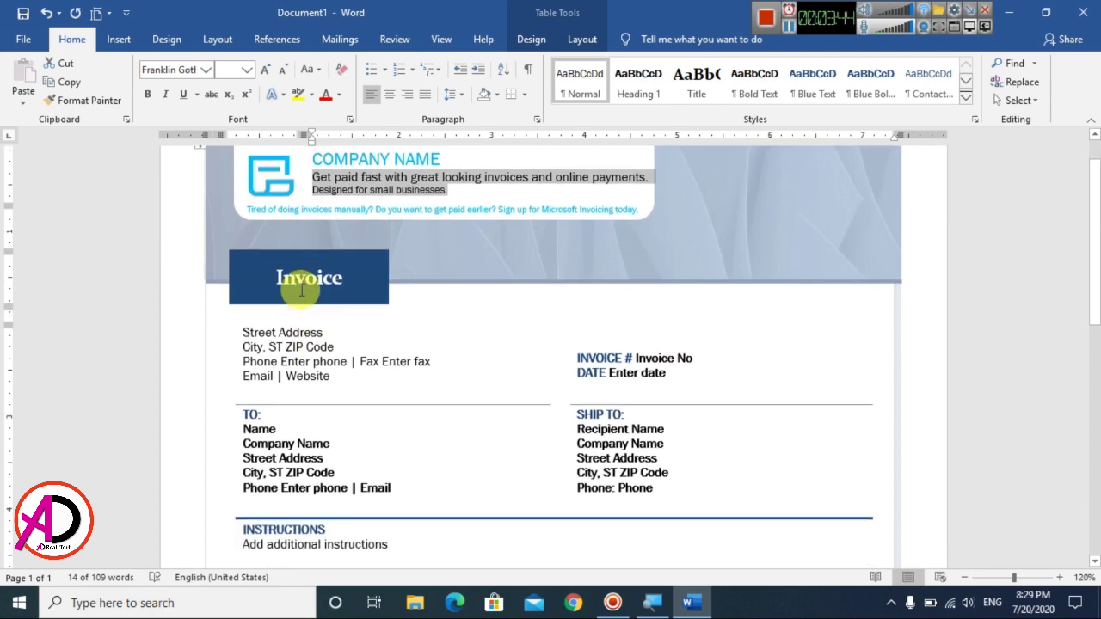
pyautogui.doubleClick(301, 291)
pyautogui.click(266, 74)
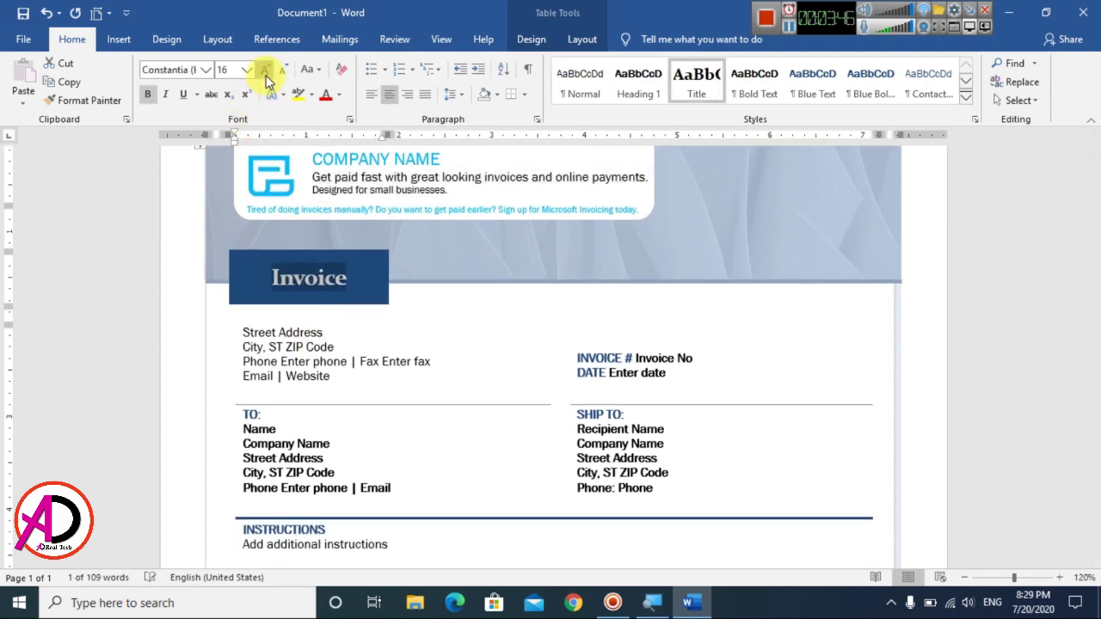
pyautogui.click(266, 72)
pyautogui.click(266, 72)
pyautogui.click(266, 72)
pyautogui.click(266, 73)
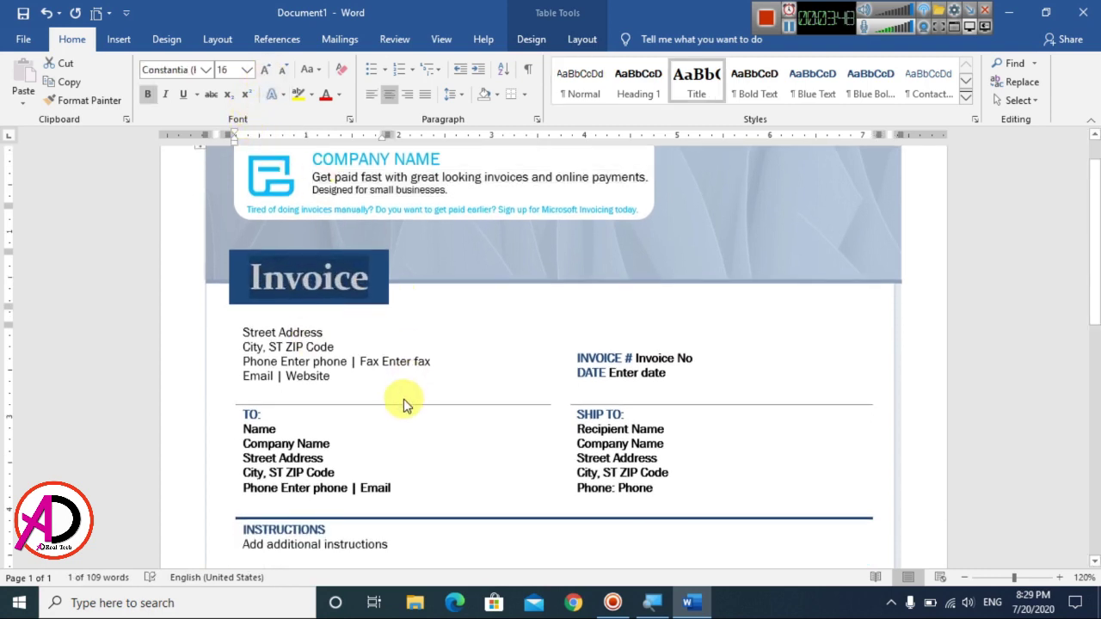
pyautogui.click(413, 314)
pyautogui.scroll(-1, 349, 374)
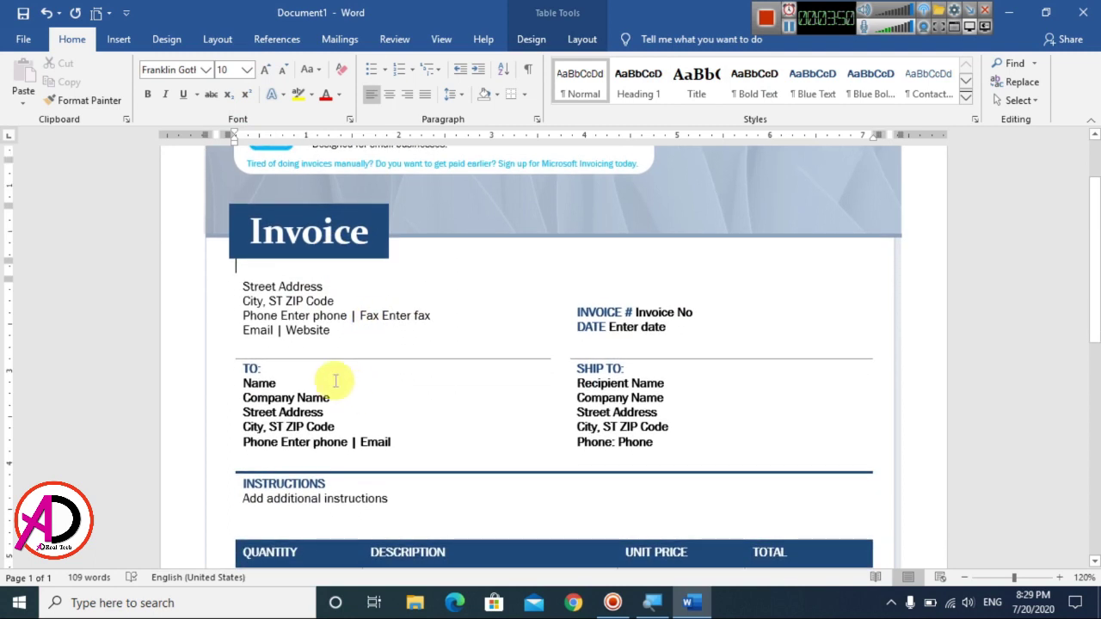
pyautogui.moveTo(243, 286); pyautogui.dragTo(323, 288)
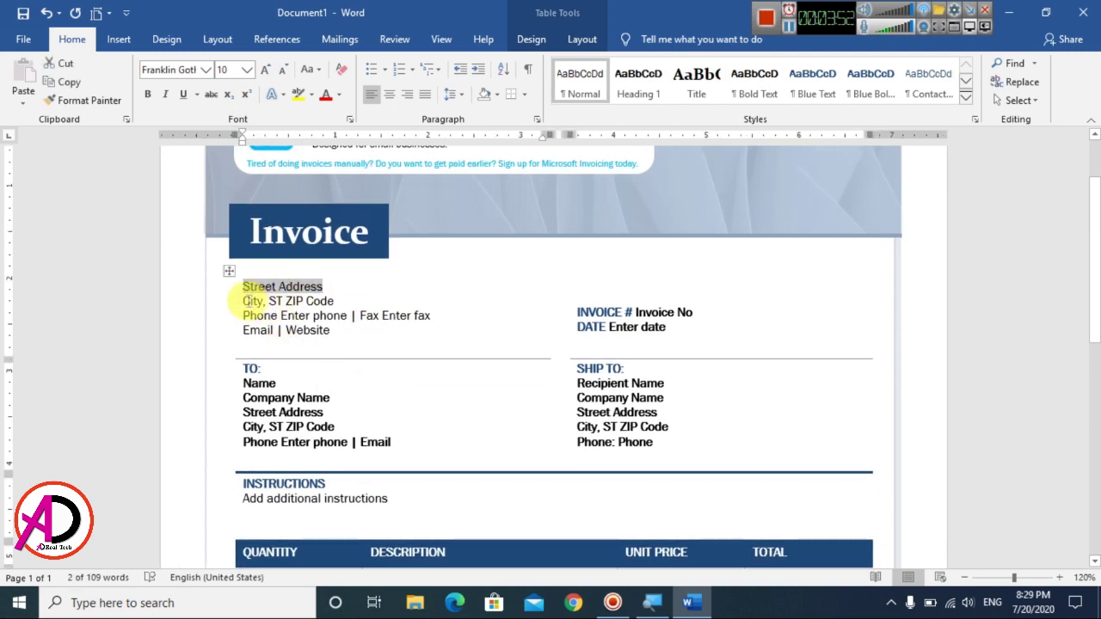
pyautogui.moveTo(243, 301); pyautogui.dragTo(337, 301)
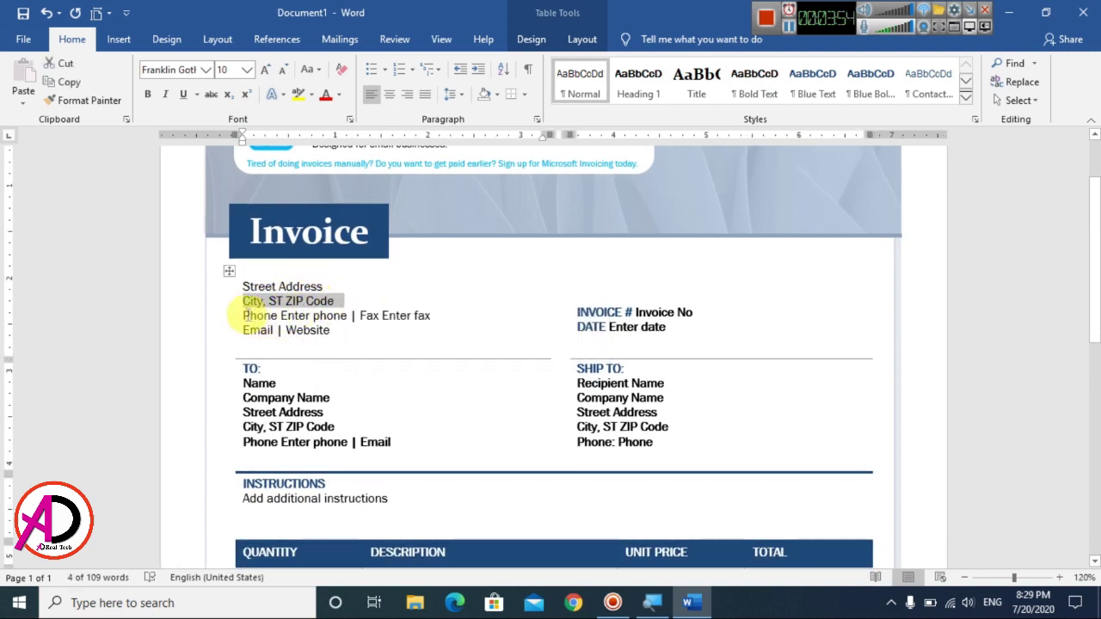
pyautogui.moveTo(244, 316); pyautogui.dragTo(363, 316)
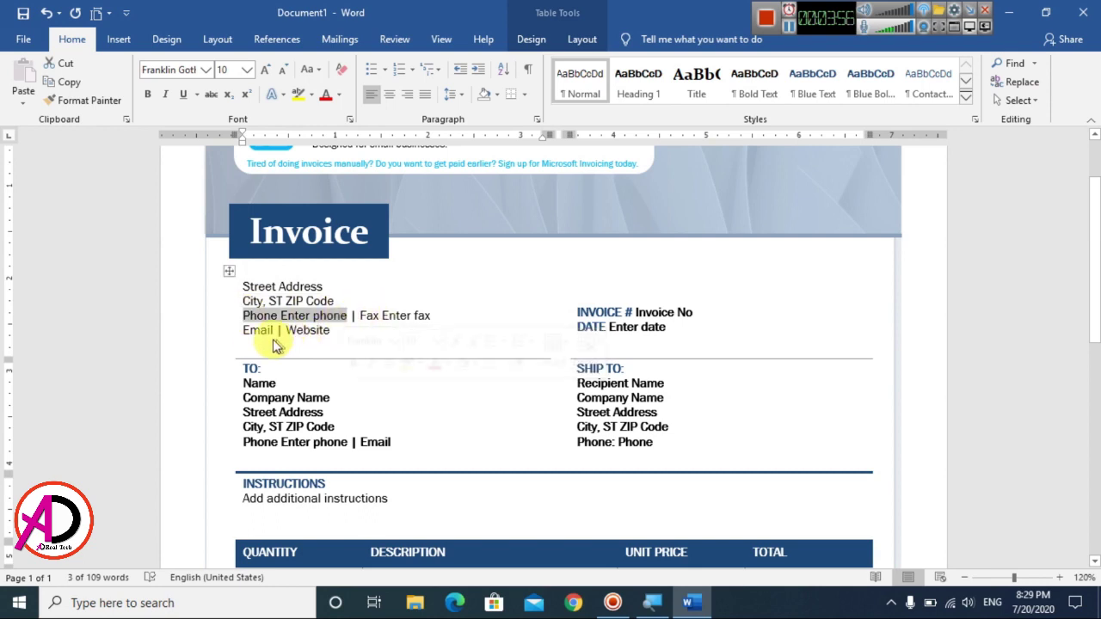
pyautogui.scroll(2, 318, 370)
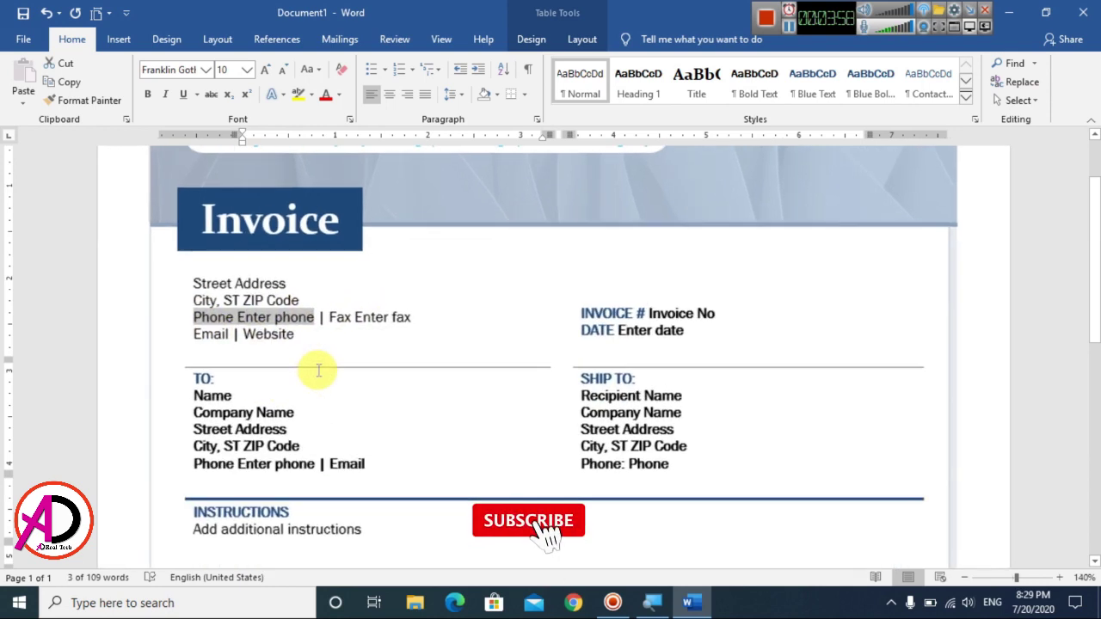
pyautogui.scroll(-2, 307, 372)
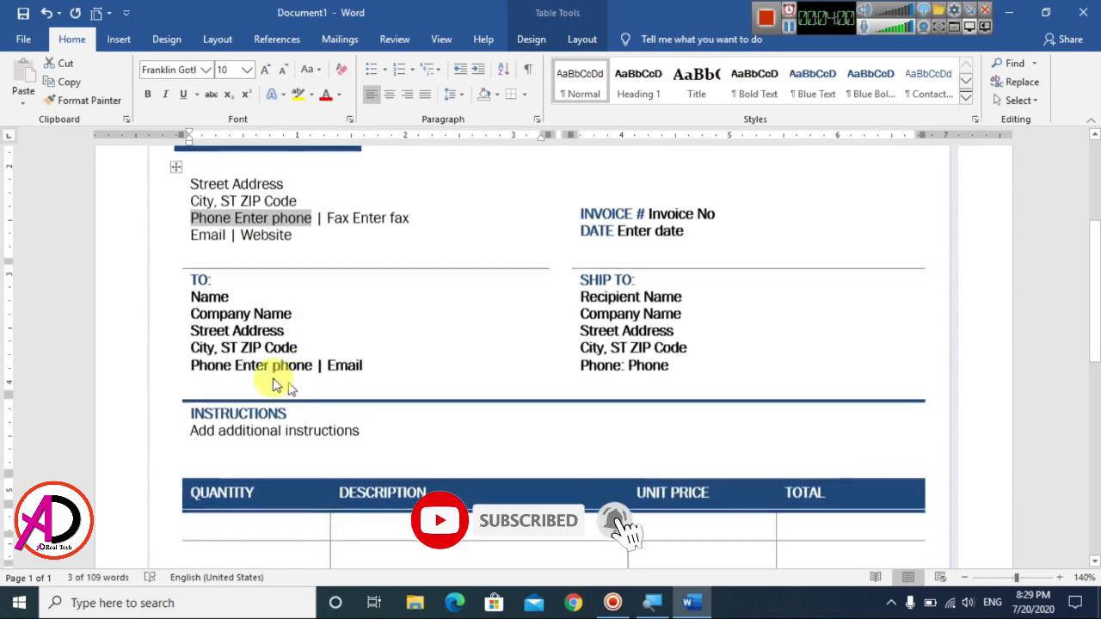
# Step: Fill the TO block's name, company, street address and city/ZIP lines with the customer's details
pyautogui.doubleClick(241, 290)
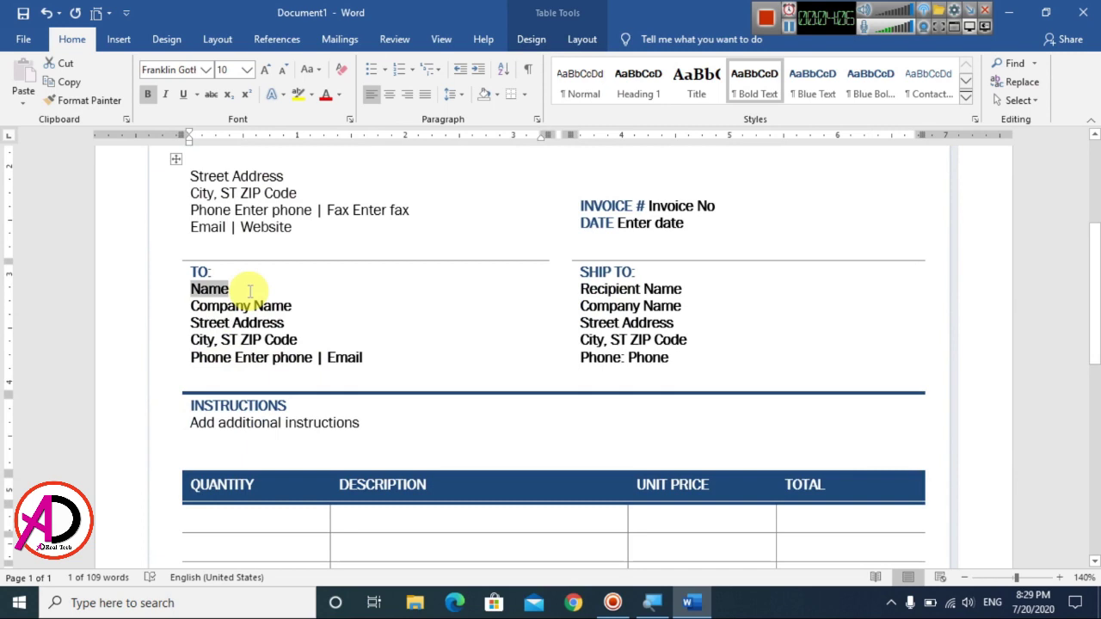
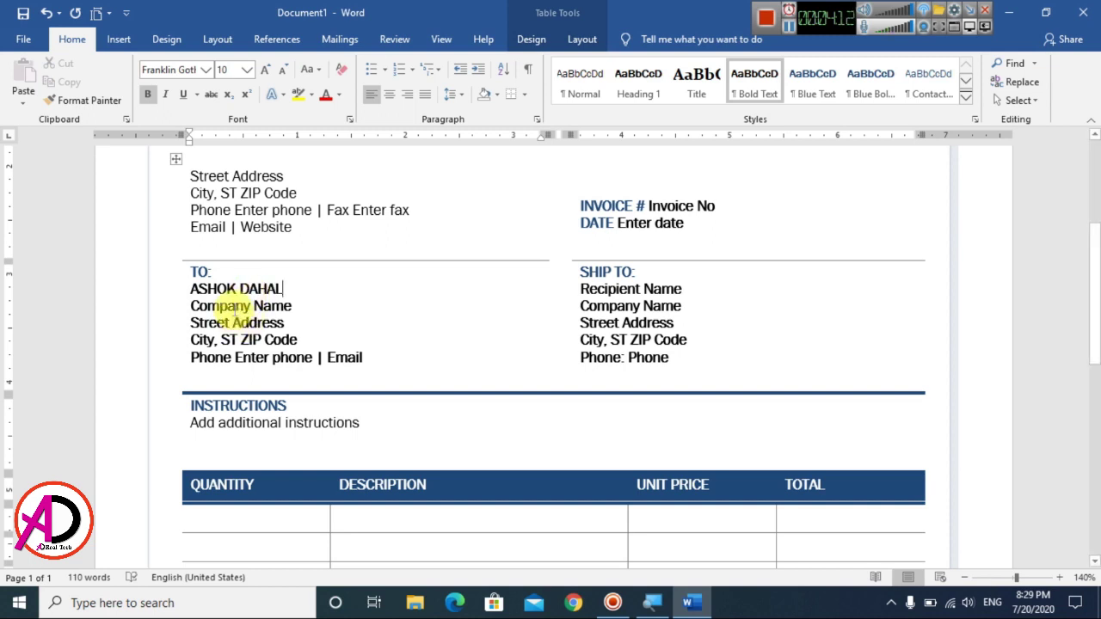
pyautogui.tripleClick(237, 307)
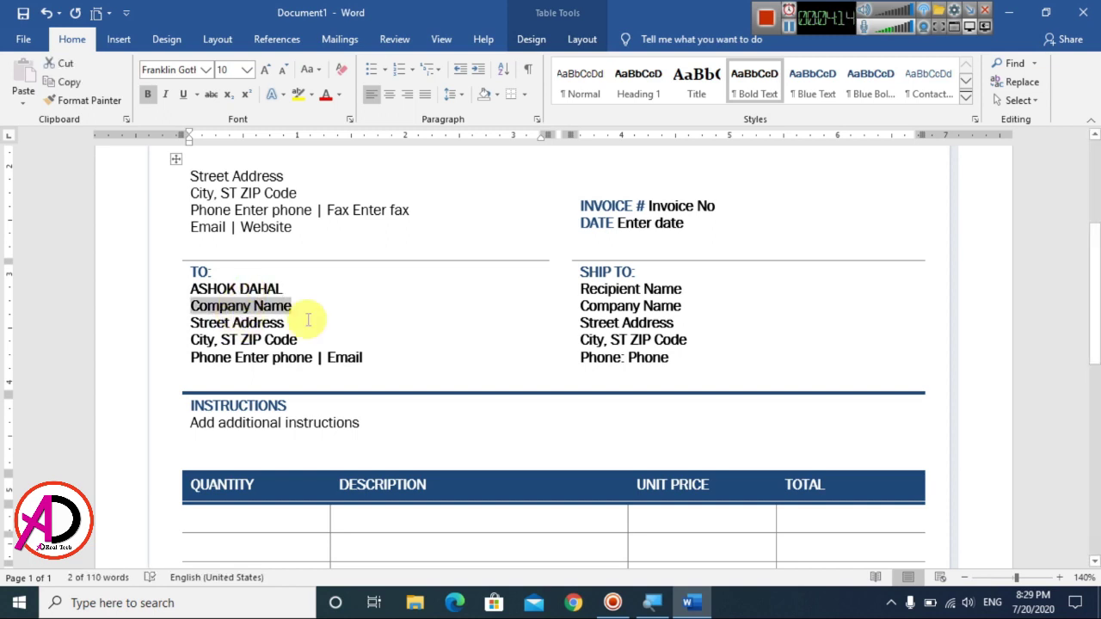
pyautogui.write('TRADE LINK')
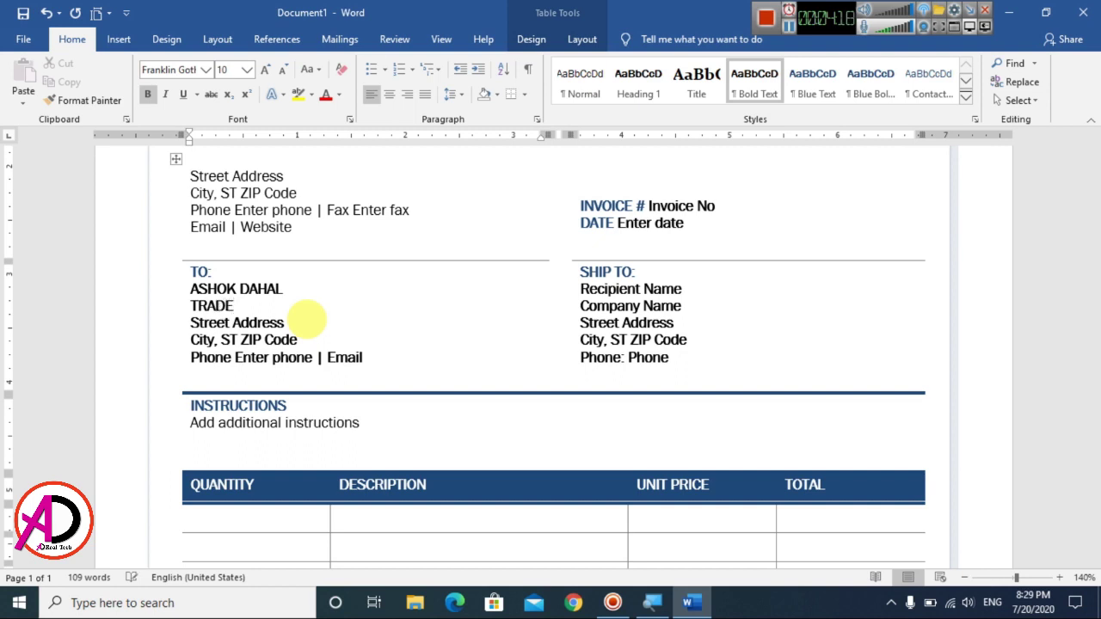
pyautogui.tripleClick(207, 322)
pyautogui.write('BIRTAMODE JHAPA')
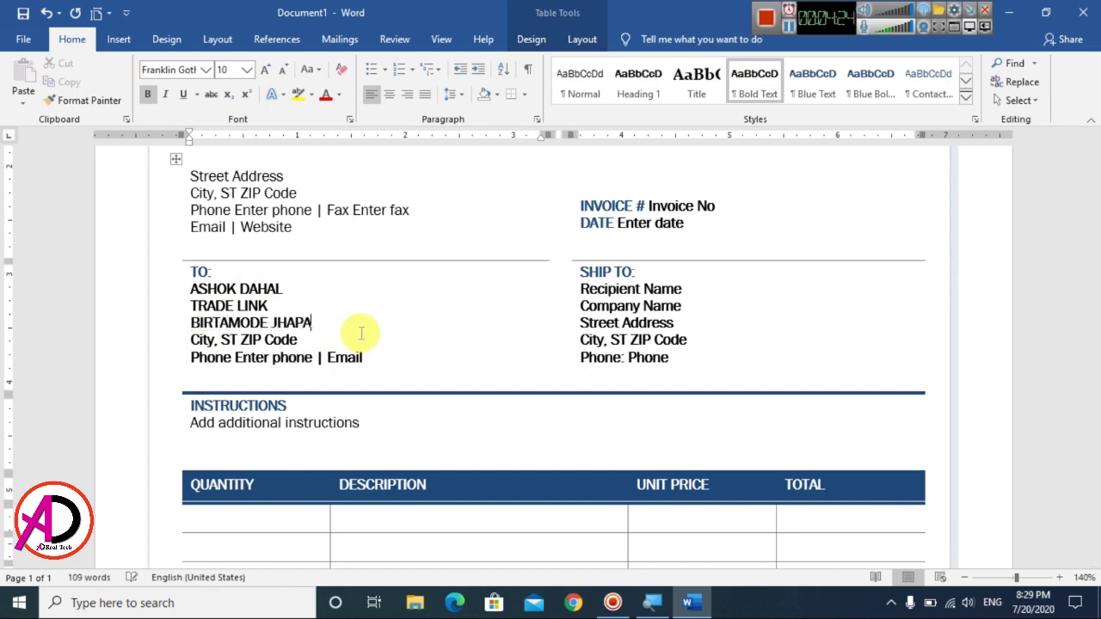
pyautogui.tripleClick(211, 340)
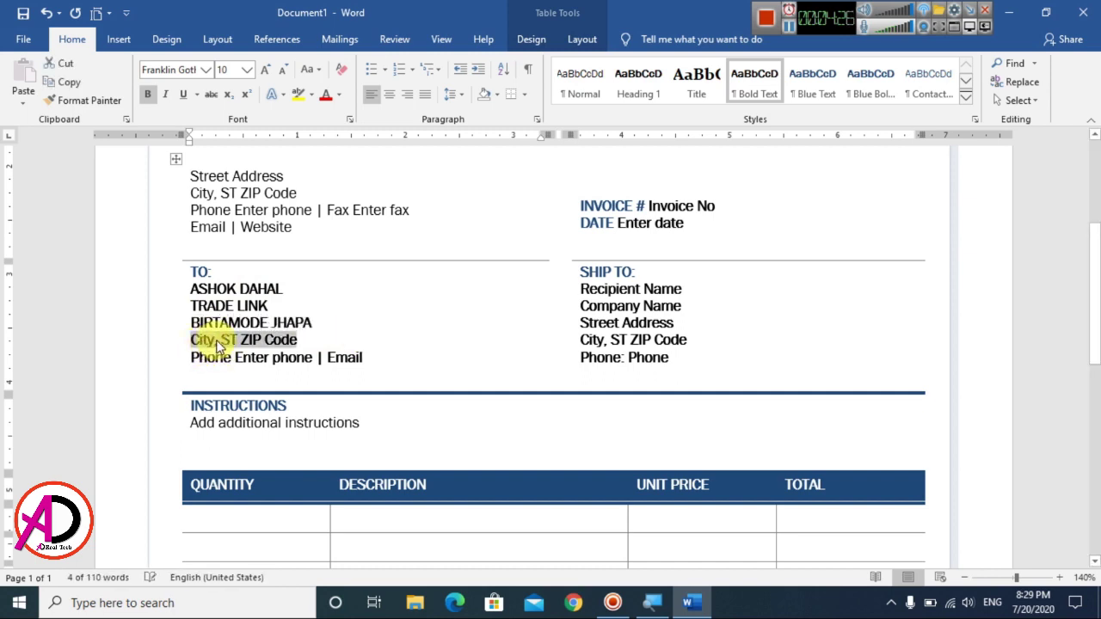
pyautogui.write('JHAPA')
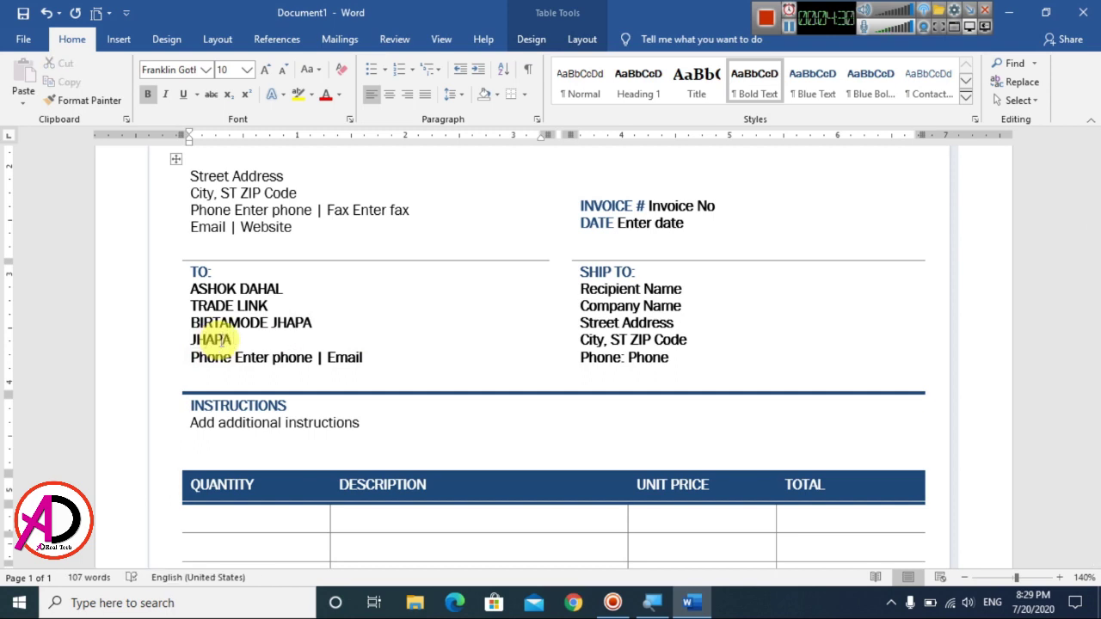
pyautogui.write(' 57204')
# Step: Enter the customer's phone number and e-mail address on the TO contact line
pyautogui.doubleClick(207, 358)
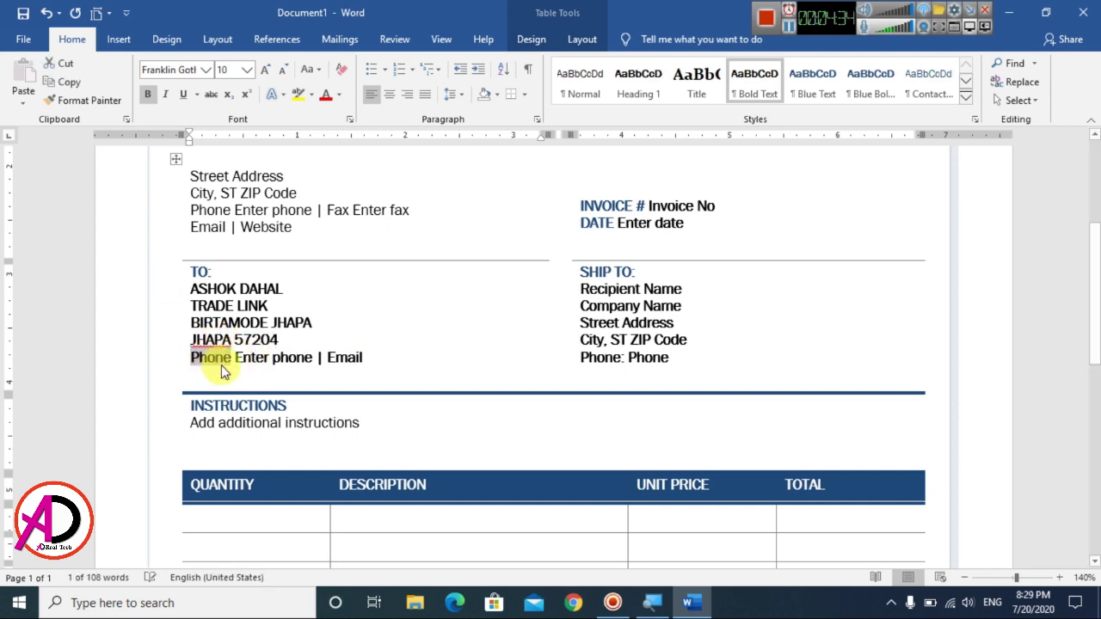
pyautogui.write('12345678')
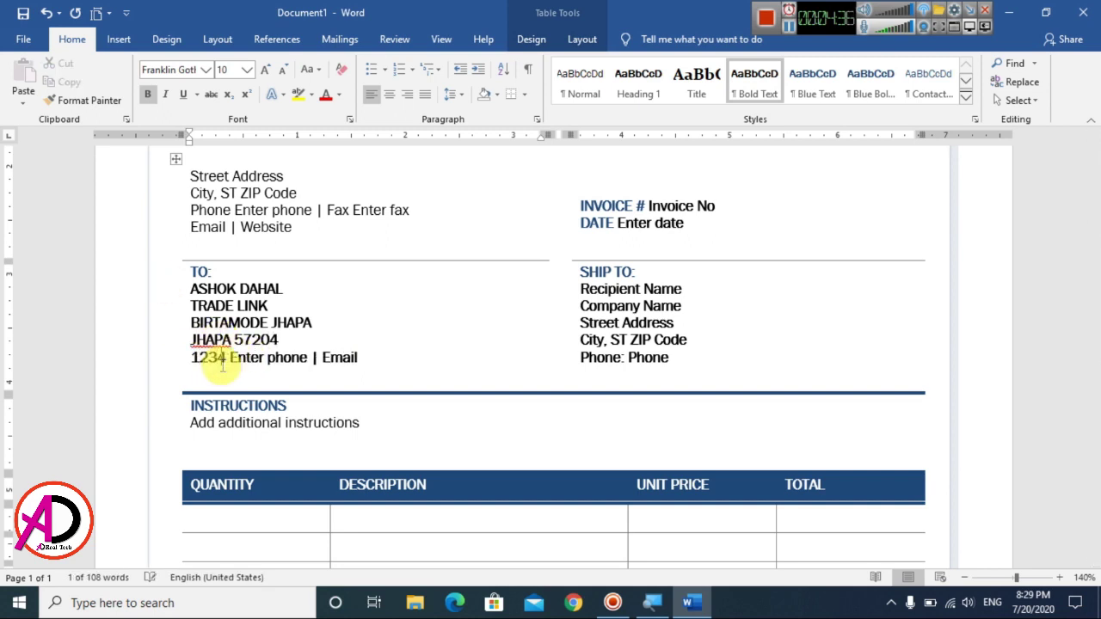
pyautogui.write('90')
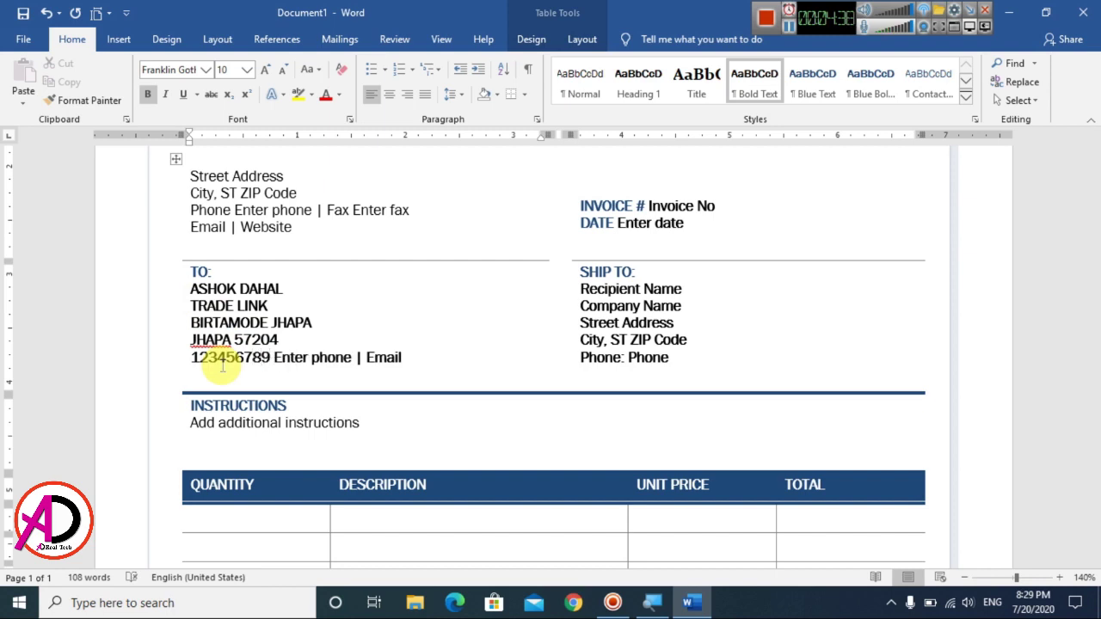
pyautogui.moveTo(283, 359); pyautogui.dragTo(342, 362)
pyautogui.press('Delete')
pyautogui.click(315, 358)
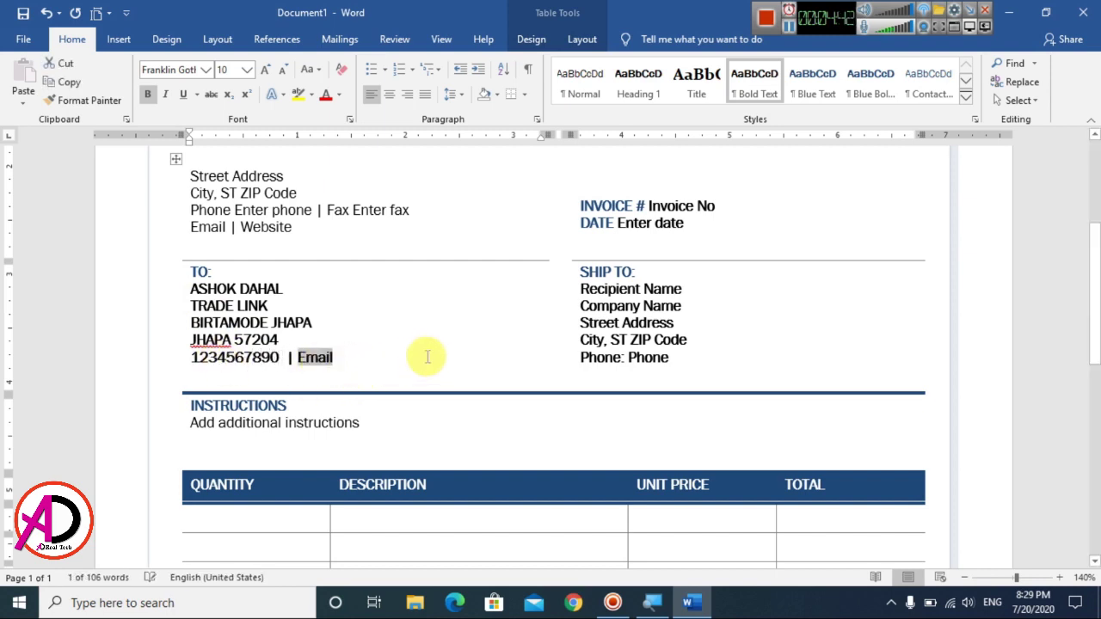
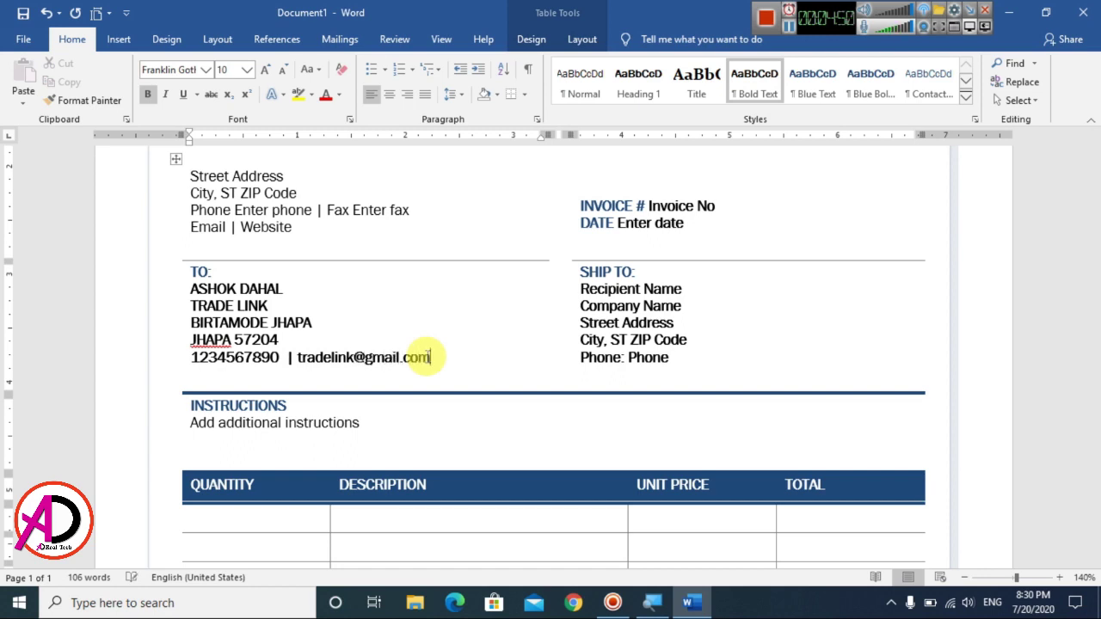
pyautogui.click(585, 288)
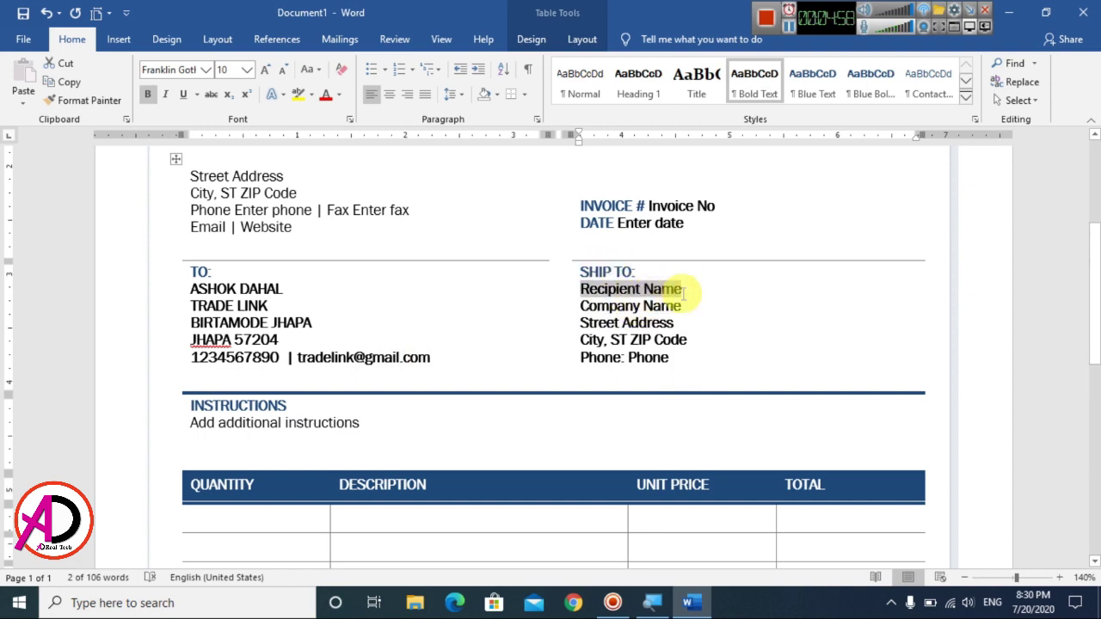
# Step: Enter the recipient's name, company 'GLOBAL TOUCH', street and city in the SHIP TO block
pyautogui.write('ram')
pyautogui.press('BackSpace')
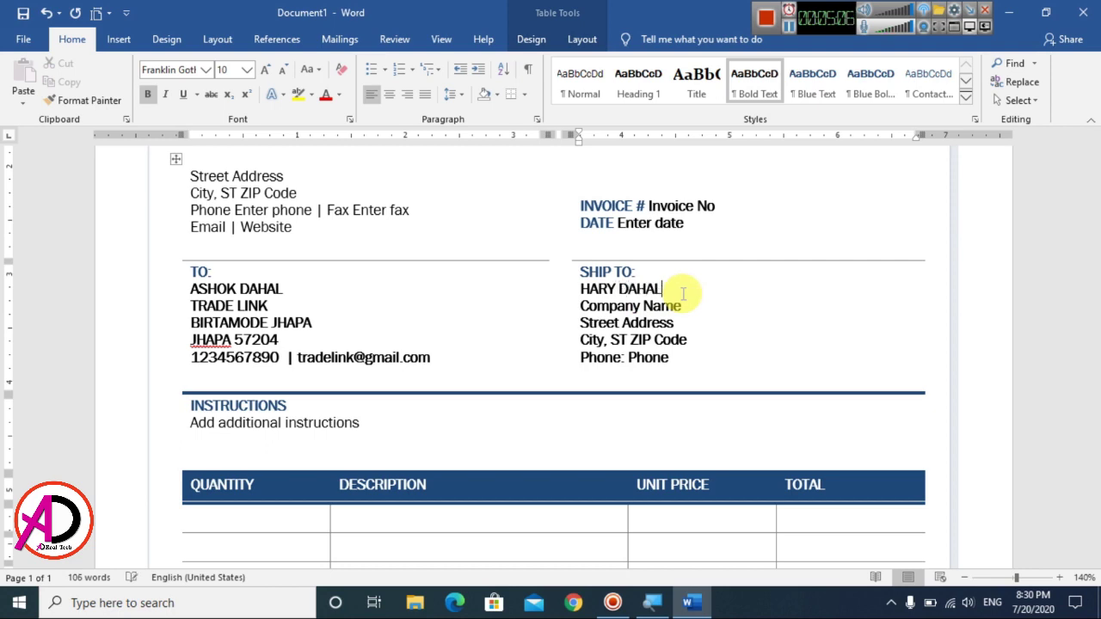
pyautogui.click(634, 307)
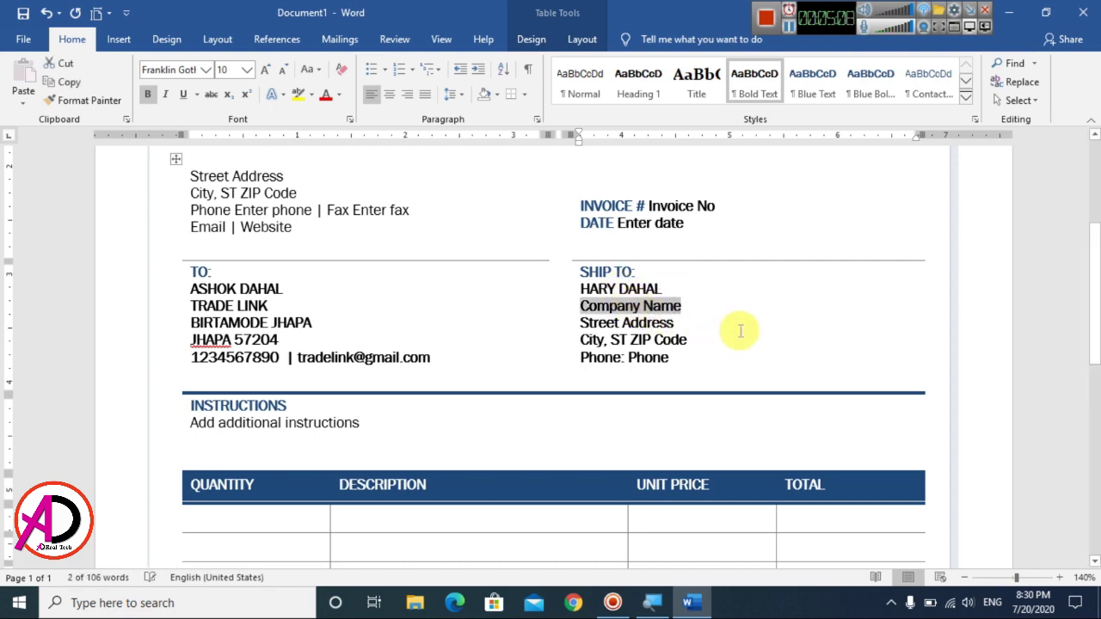
pyautogui.write('GLOBAL TOUC')
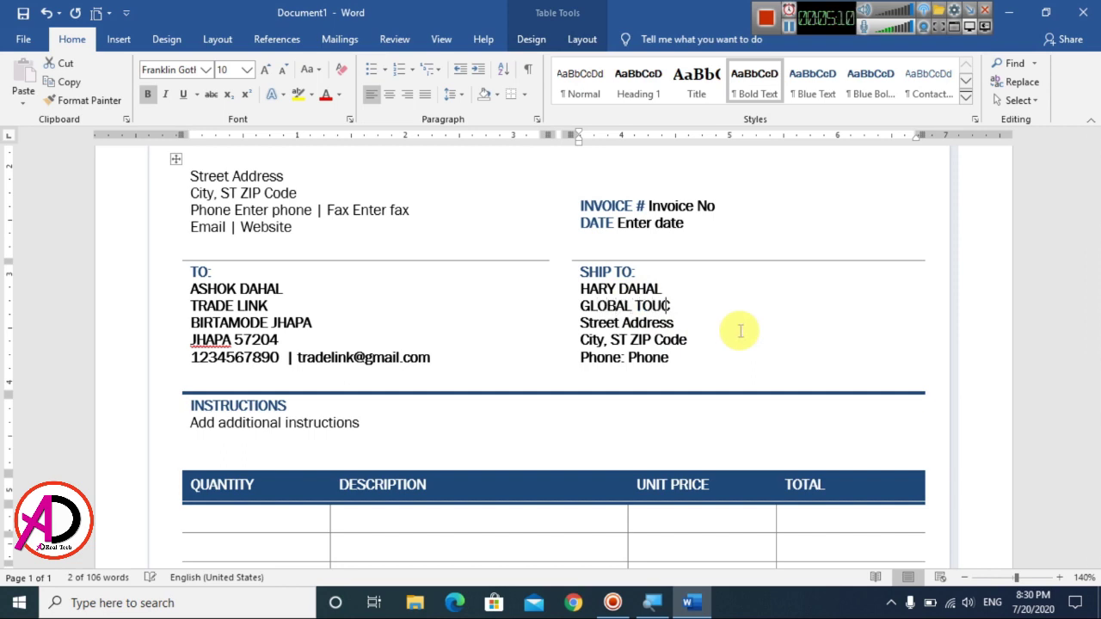
pyautogui.write('H')
pyautogui.click(607, 323)
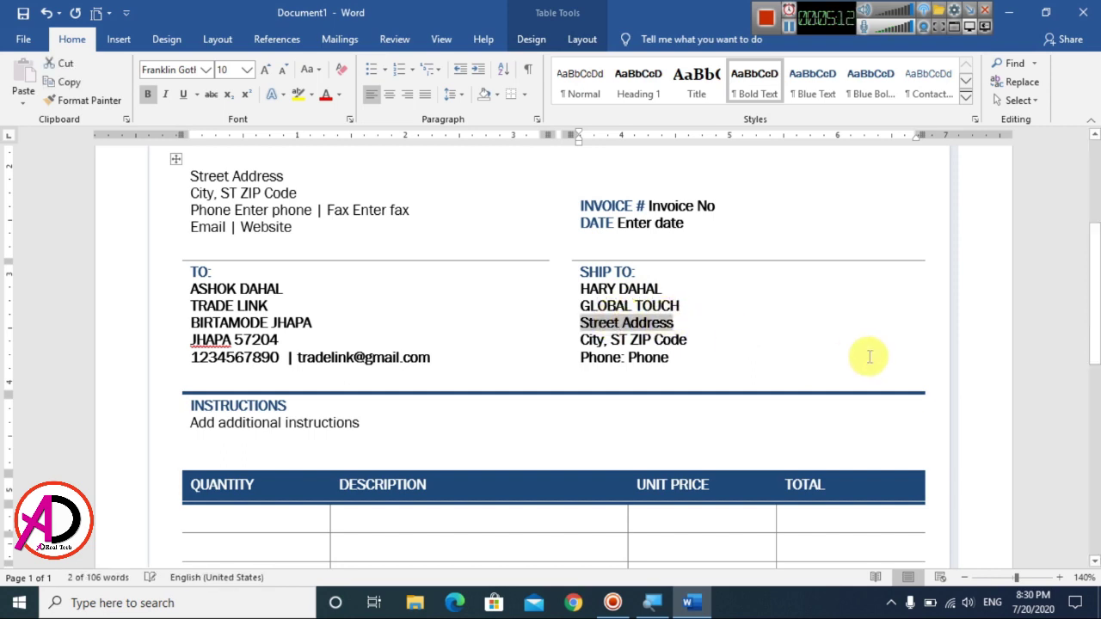
pyautogui.write('B')
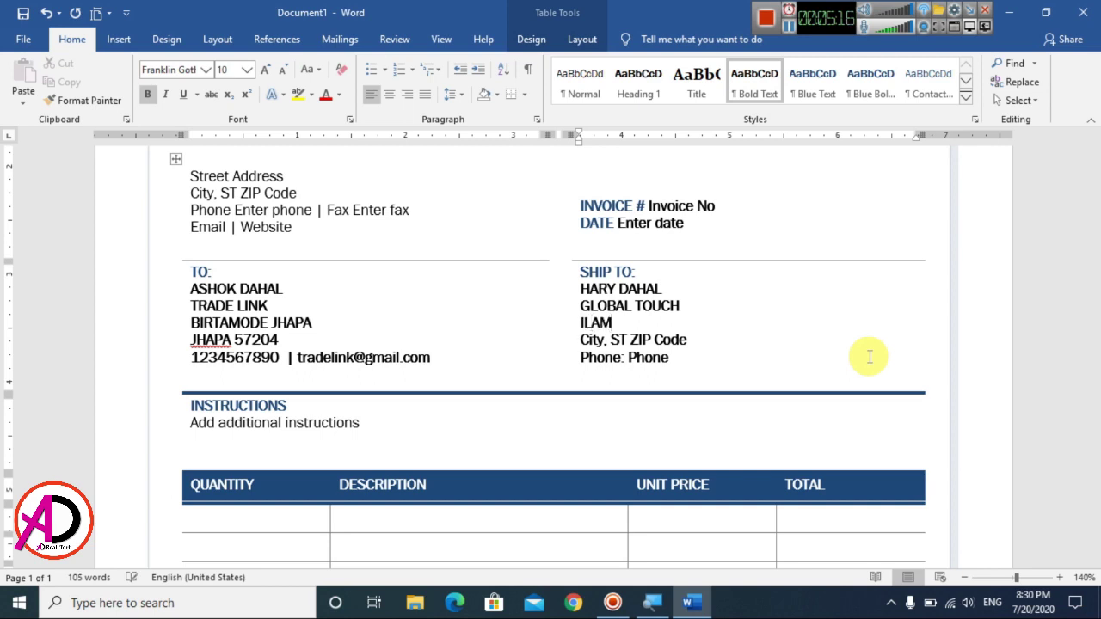
pyautogui.click(606, 342)
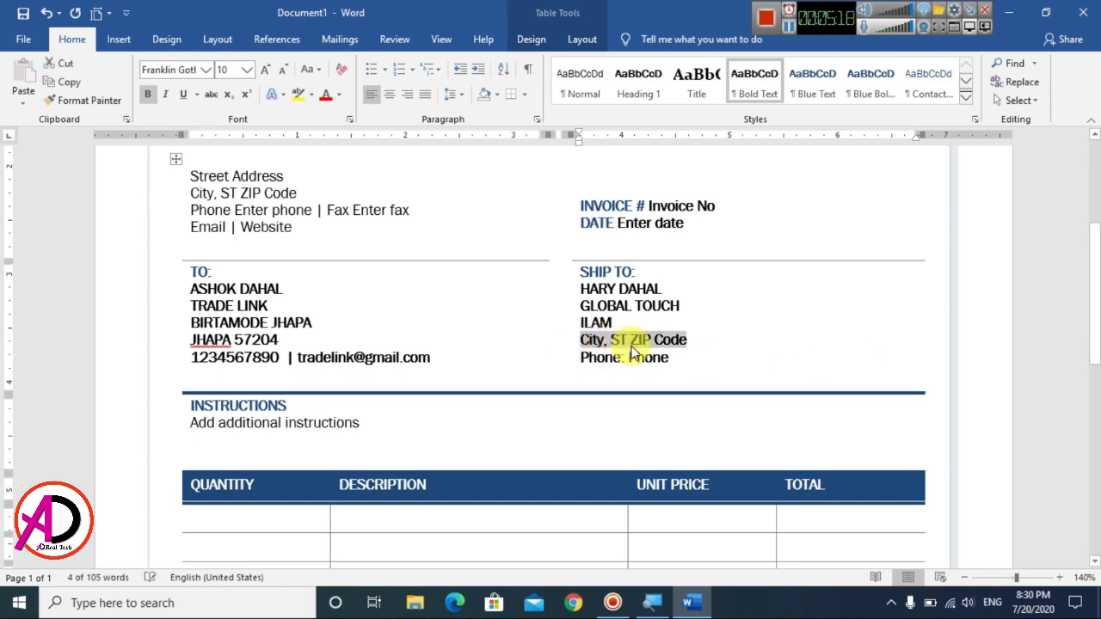
pyautogui.write('ILAM')
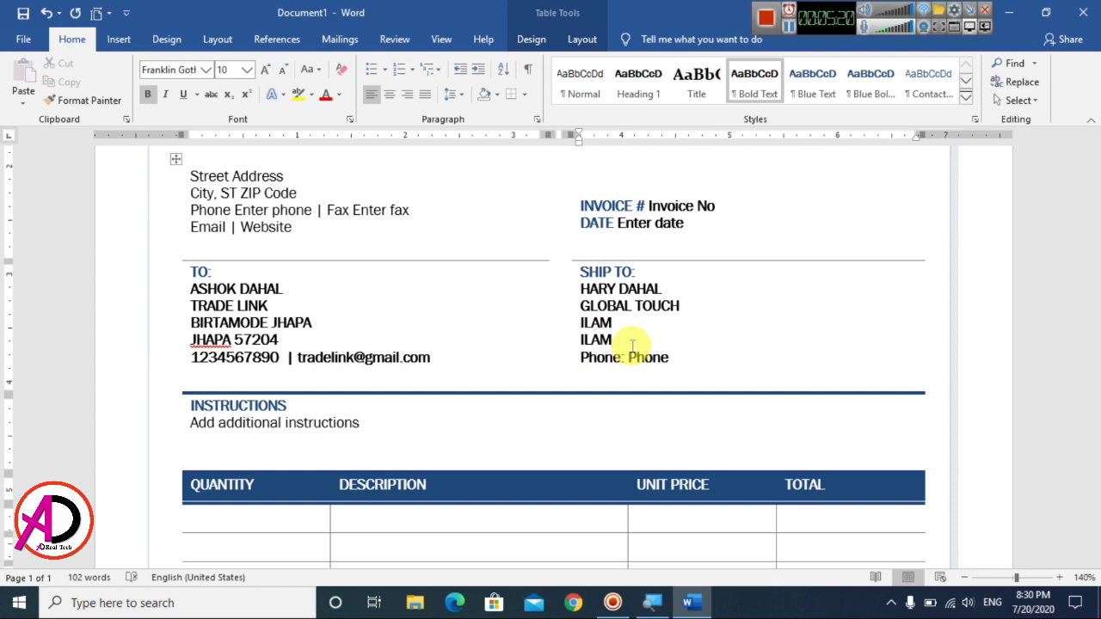
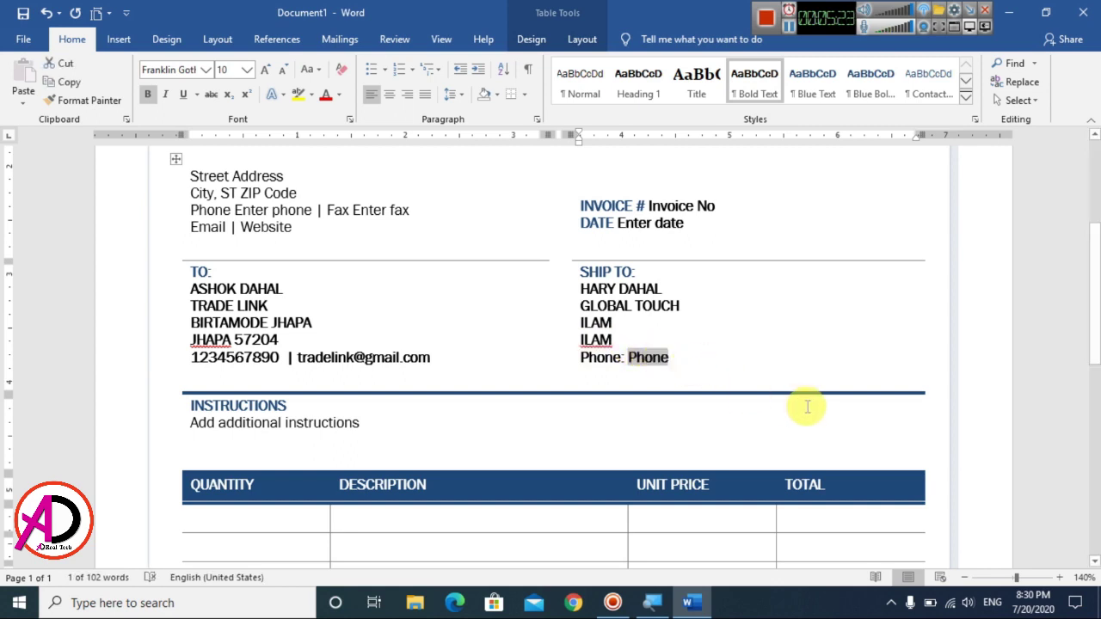
# Step: Enter the customer's phone number in the ship-to Phone field
pyautogui.write('92')
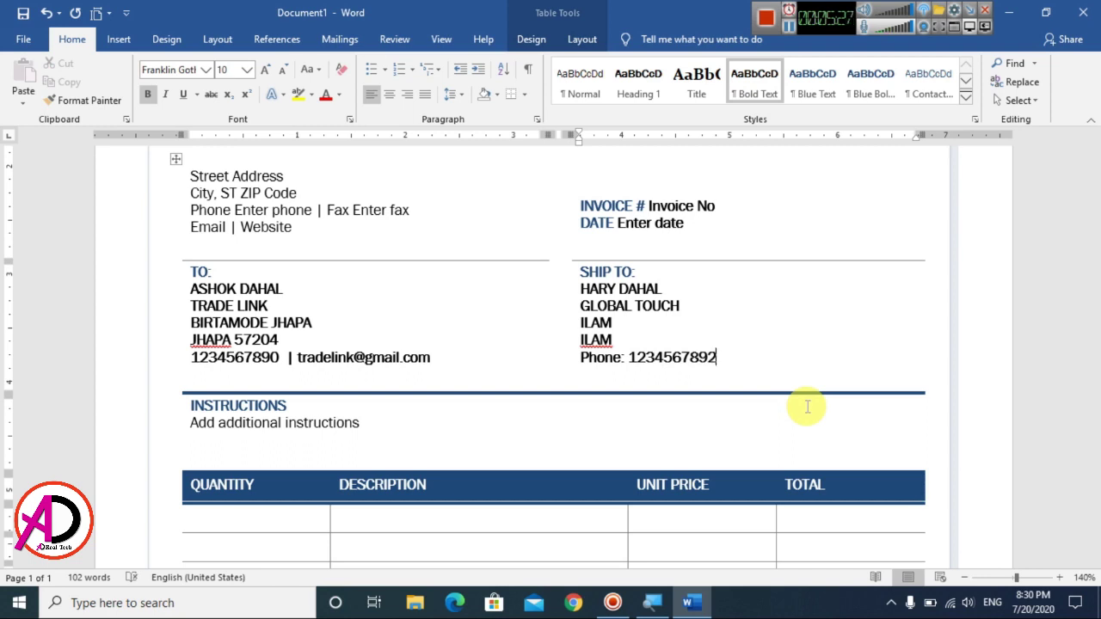
pyautogui.scroll(-3, 516, 442)
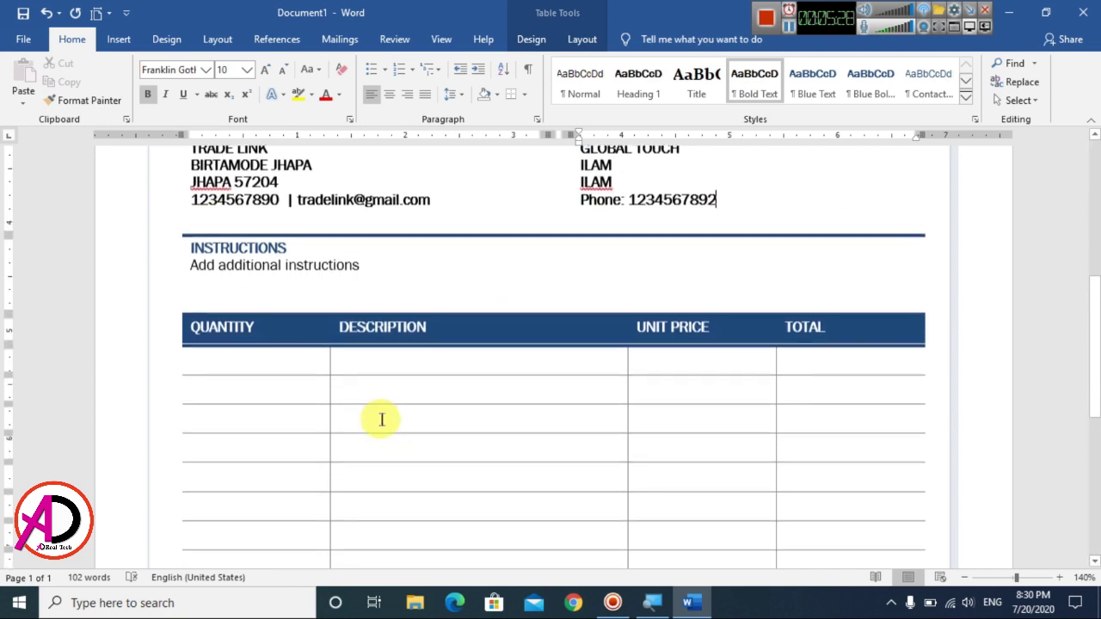
# Step: Move across the item table's first row and settle in the first Quantity cell
pyautogui.click(259, 361)
pyautogui.click(405, 364)
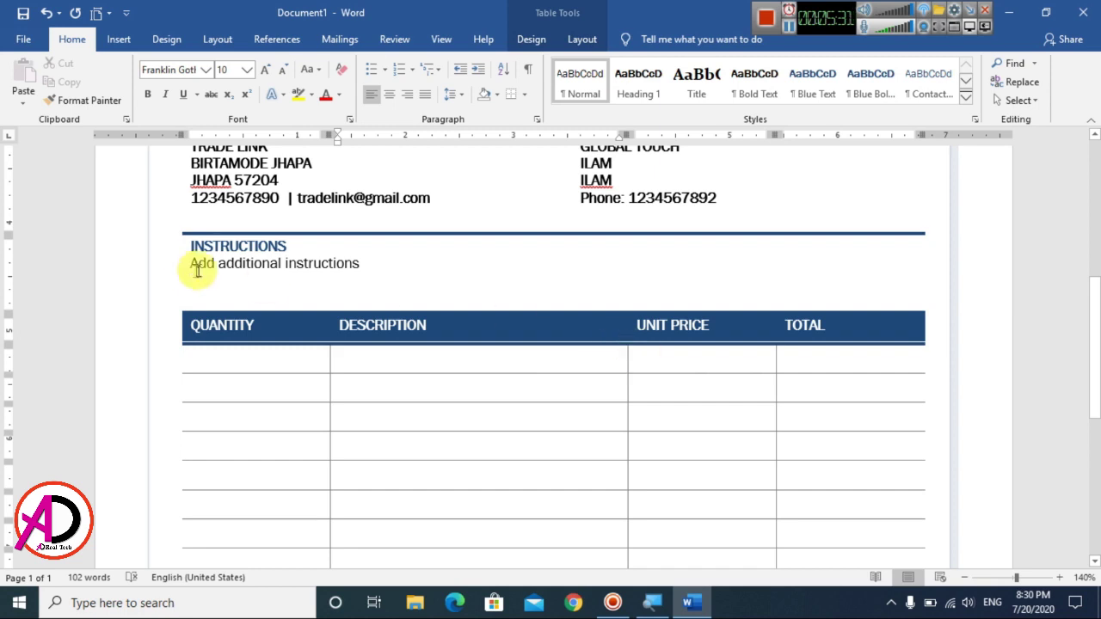
pyautogui.moveTo(196, 264); pyautogui.dragTo(317, 290)
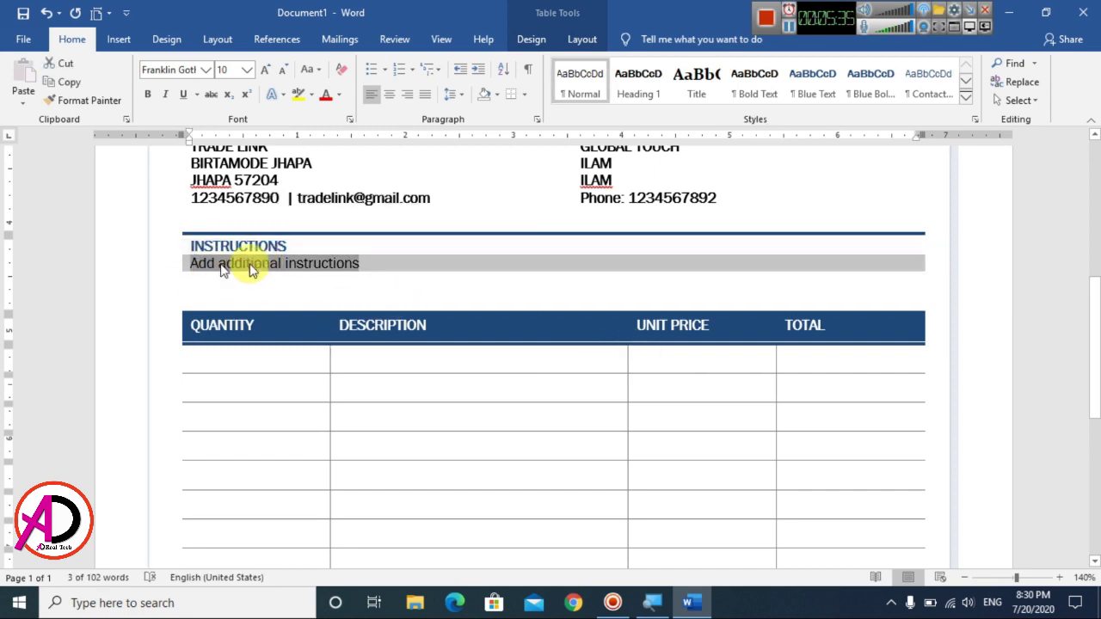
pyautogui.scroll(3, 590, 359)
pyautogui.scroll(-4, 494, 384)
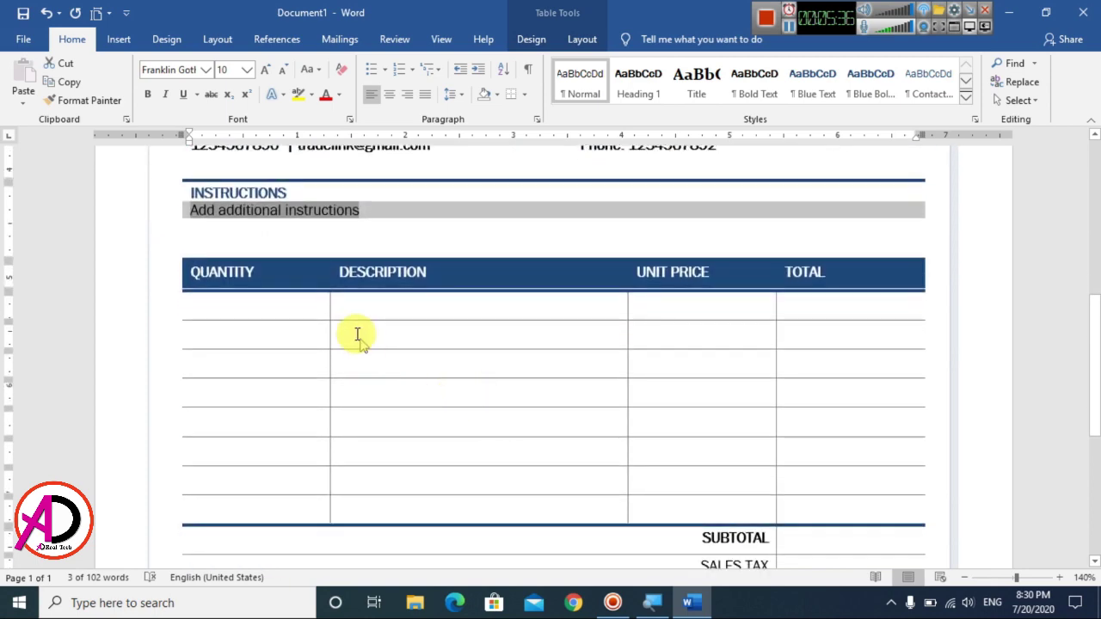
pyautogui.click(240, 306)
pyautogui.click(411, 310)
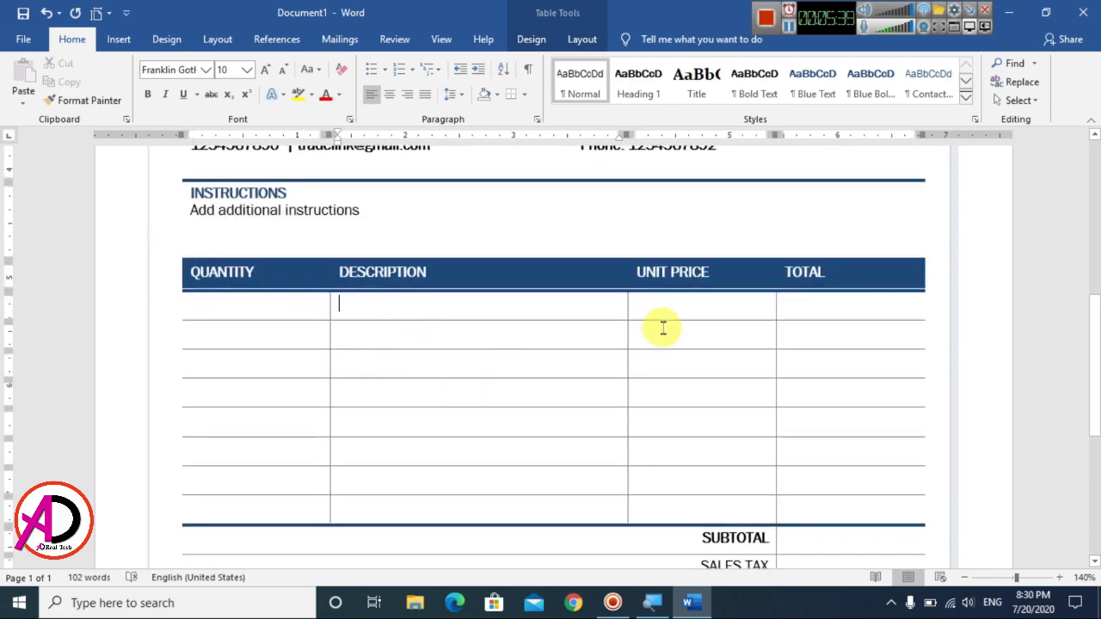
pyautogui.click(678, 311)
pyautogui.click(823, 305)
pyautogui.click(221, 305)
# Step: Enter quantities 1 to 5 in the first five Quantity cells
pyautogui.write('1')
pyautogui.click(207, 335)
pyautogui.write('2')
pyautogui.click(207, 359)
pyautogui.write('3')
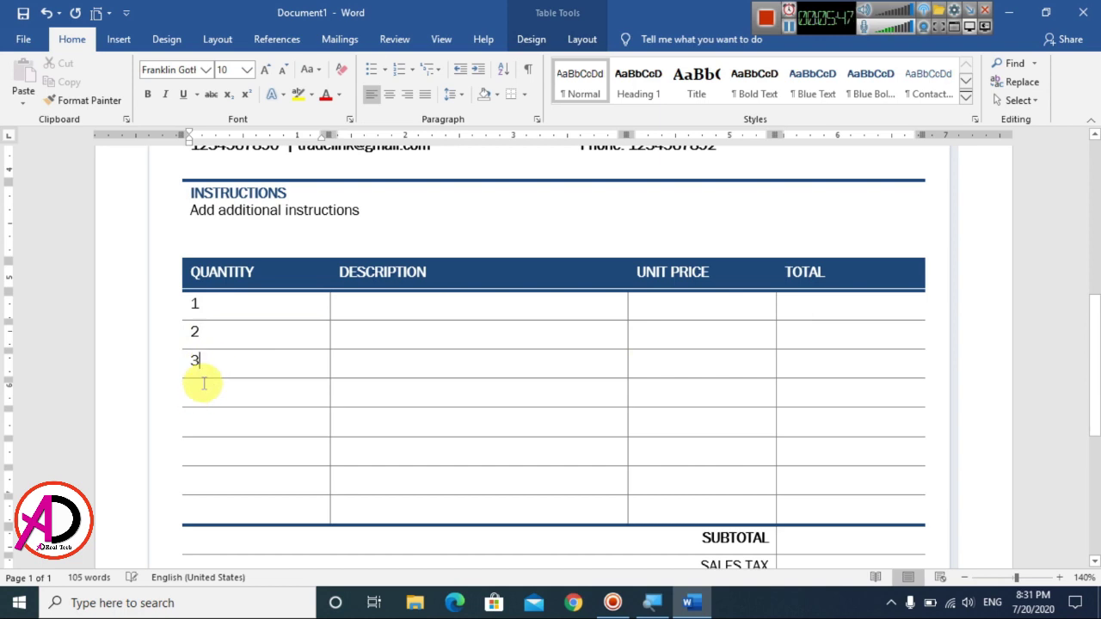
pyautogui.write('4')
pyautogui.click(215, 416)
pyautogui.write('5')
# Step: Enter quantities 6, 7 and 8 in the remaining Quantity cells
pyautogui.click(212, 445)
pyautogui.write('6')
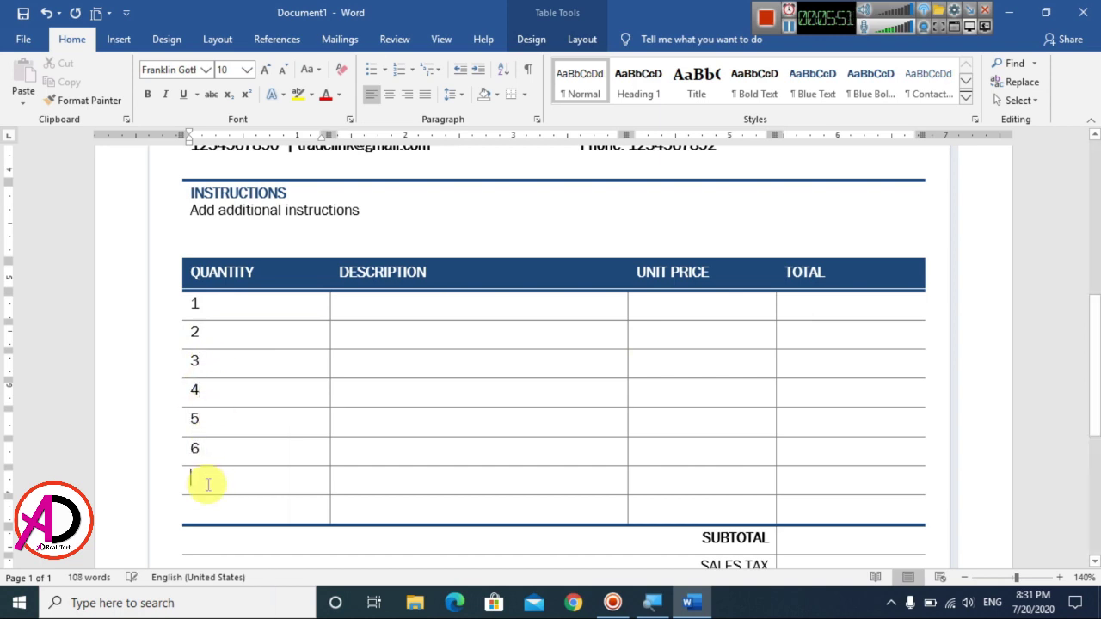
pyautogui.write('7')
pyautogui.click(208, 507)
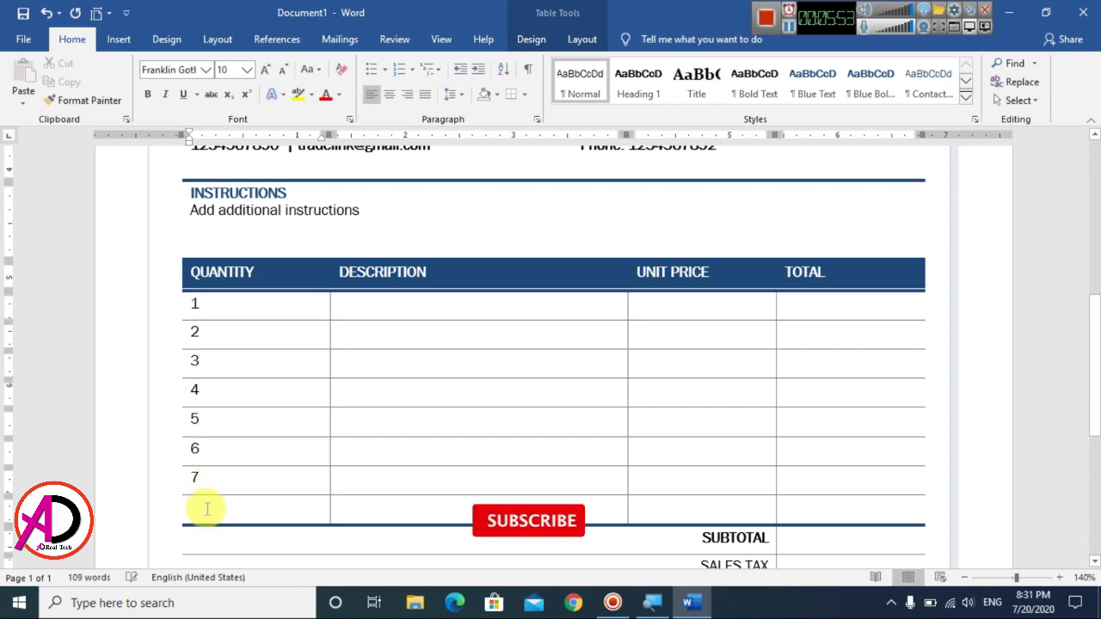
pyautogui.write('8')
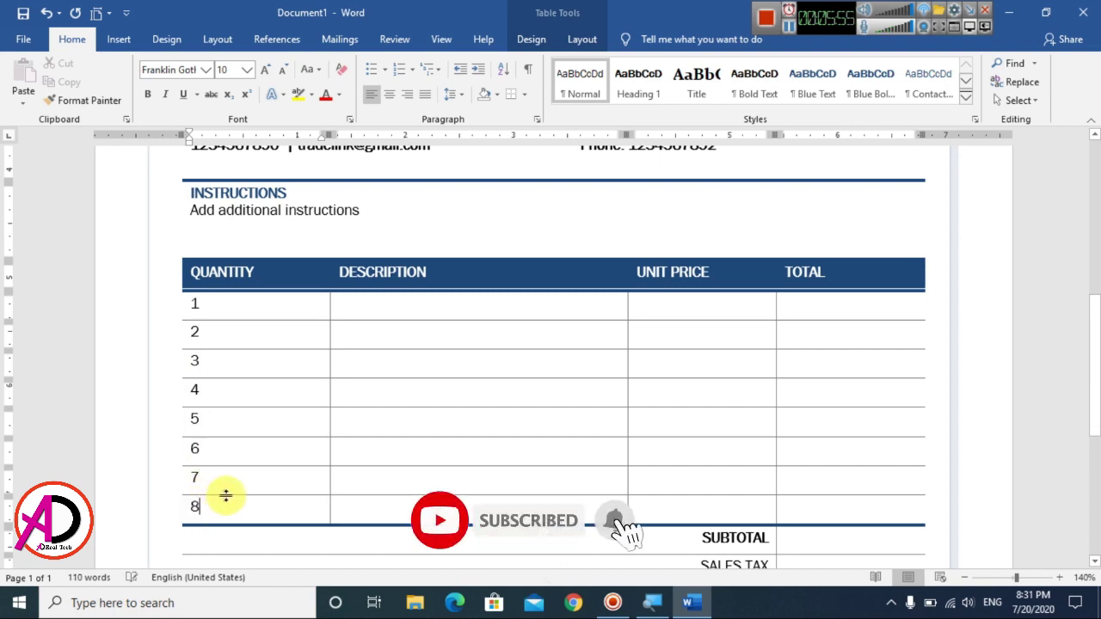
pyautogui.scroll(-3, 318, 523)
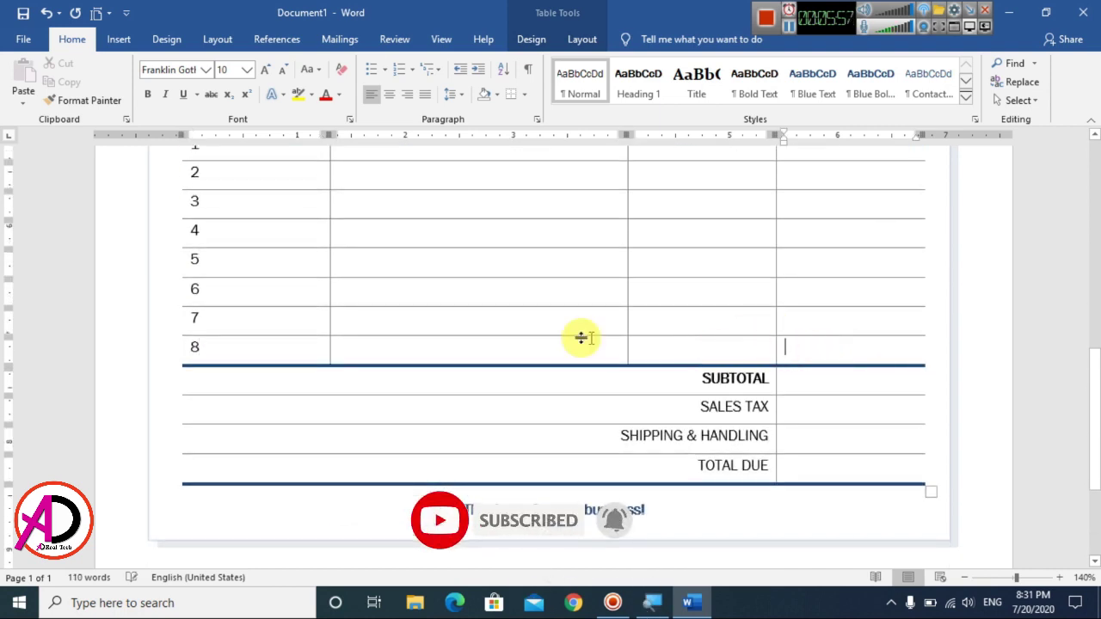
pyautogui.scroll(6, 490, 351)
pyautogui.scroll(-2, 421, 411)
pyautogui.scroll(-1, 420, 412)
pyautogui.click(375, 305)
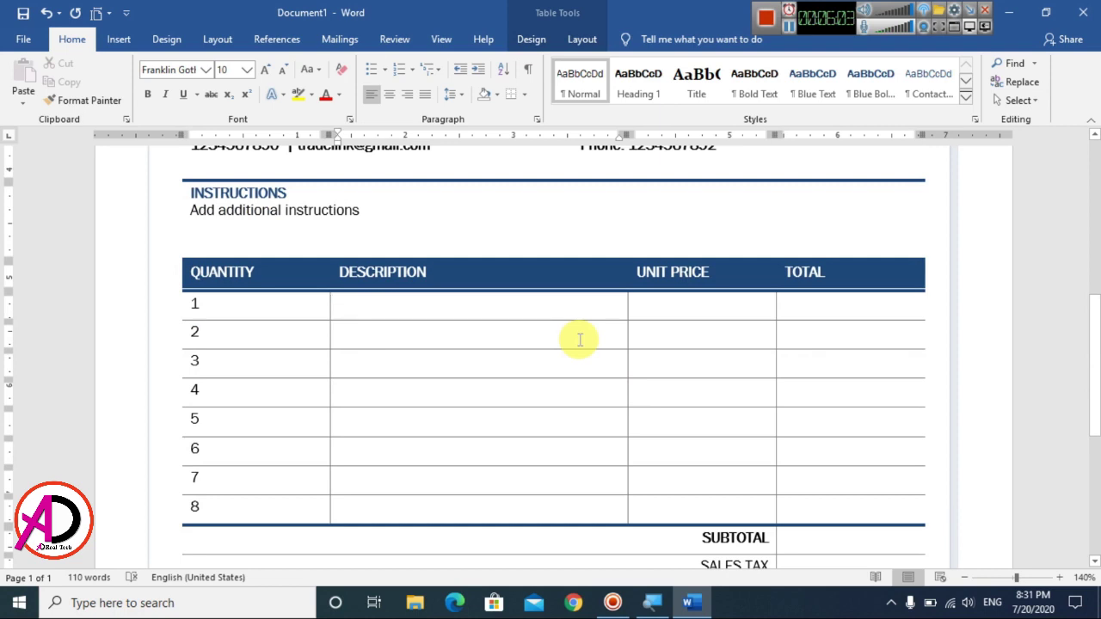
# Step: Enter MONITOR in row 1 with unit price 10 and total 15000
pyautogui.write('MONI')
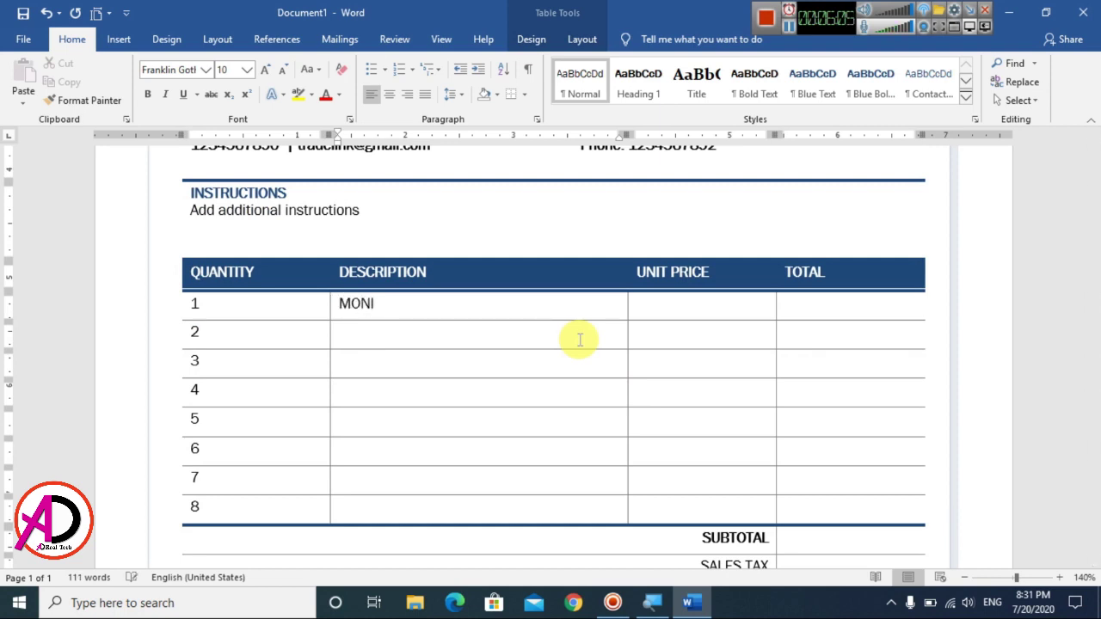
pyautogui.write('TOR')
pyautogui.click(651, 306)
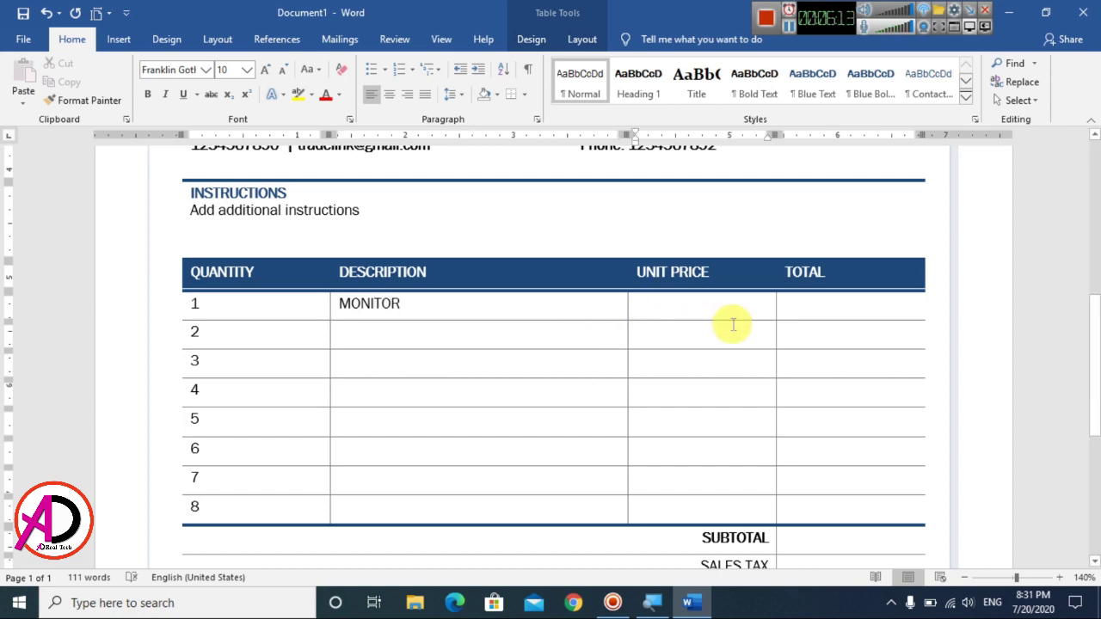
pyautogui.write('10')
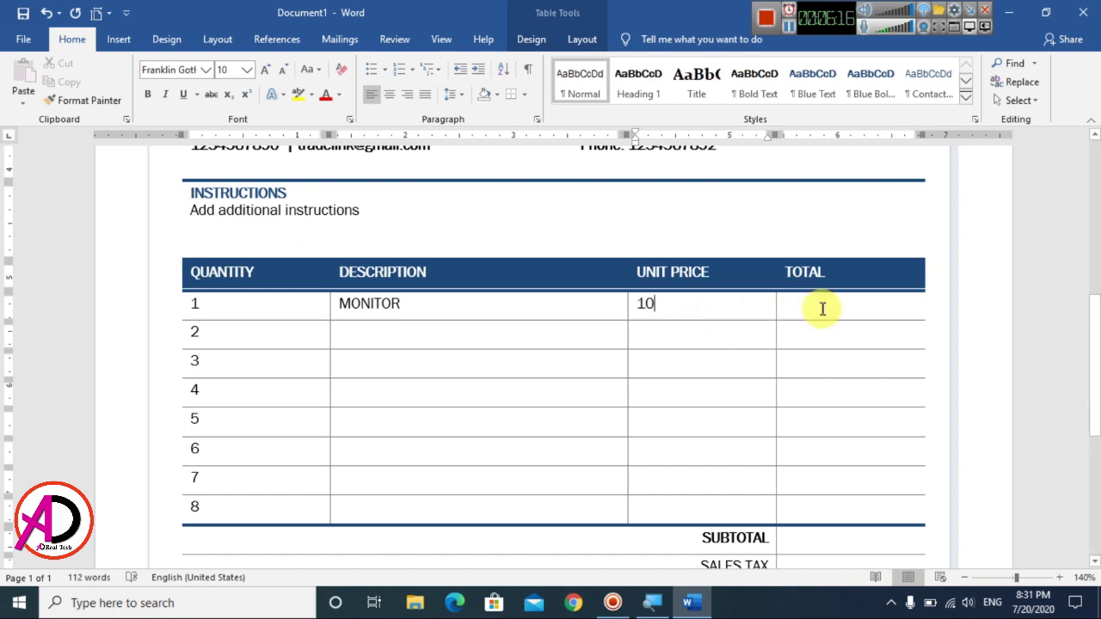
pyautogui.click(822, 309)
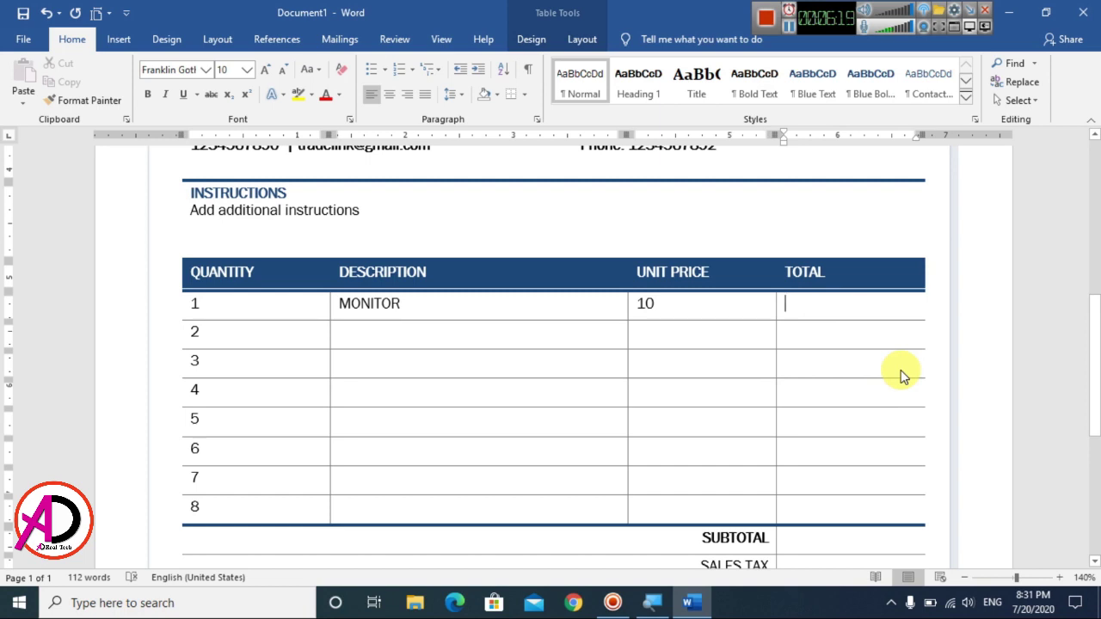
pyautogui.write('15000')
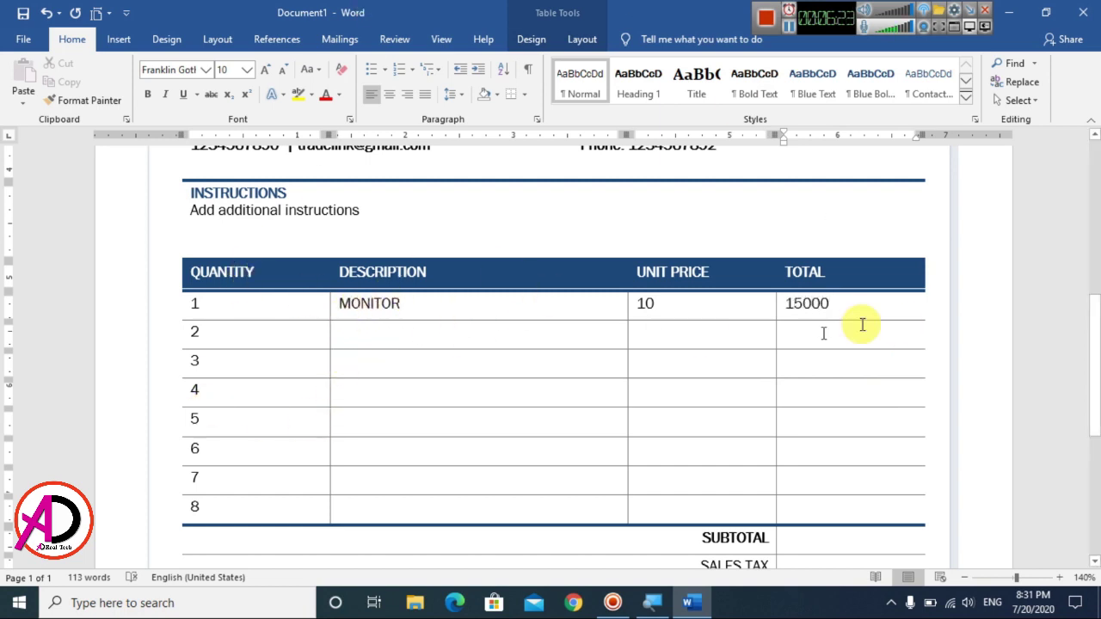
# Step: List MOUSE, KEYBOARD, PENDRIVE, SPEAKER, WATCH and BAG as descriptions in rows 2–7
pyautogui.click(366, 334)
pyautogui.write('MOUSE')
pyautogui.press('Down')
pyautogui.write('KEYBOARD')
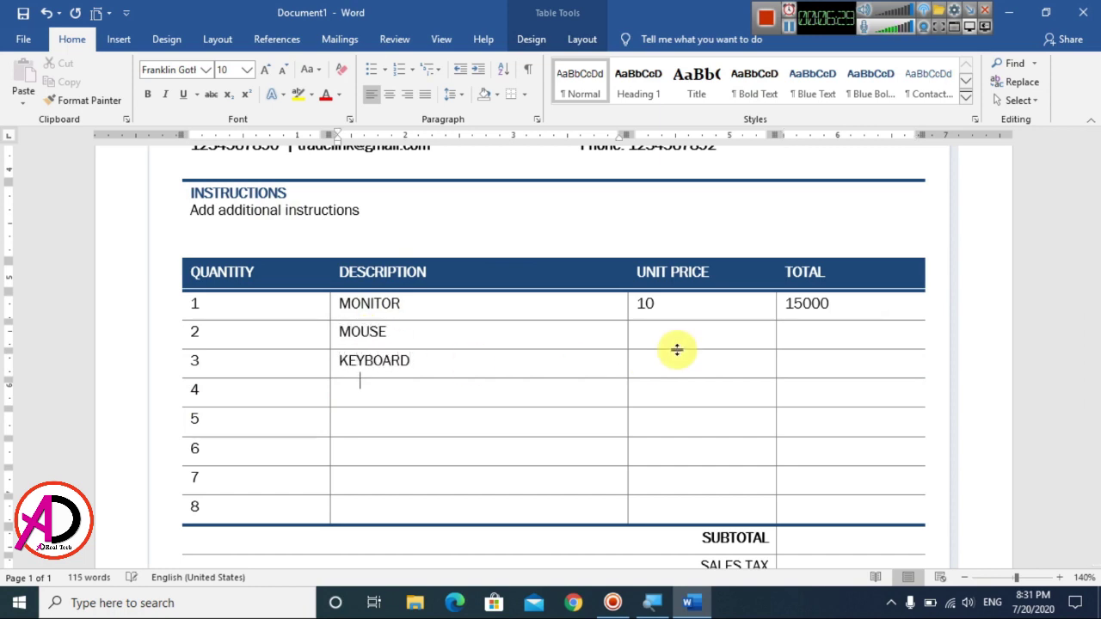
pyautogui.press('Down')
pyautogui.write('PENDRIV')
pyautogui.write('E')
pyautogui.press('Tab')
pyautogui.press('Tab')
pyautogui.press('Tab')
pyautogui.press('Tab')
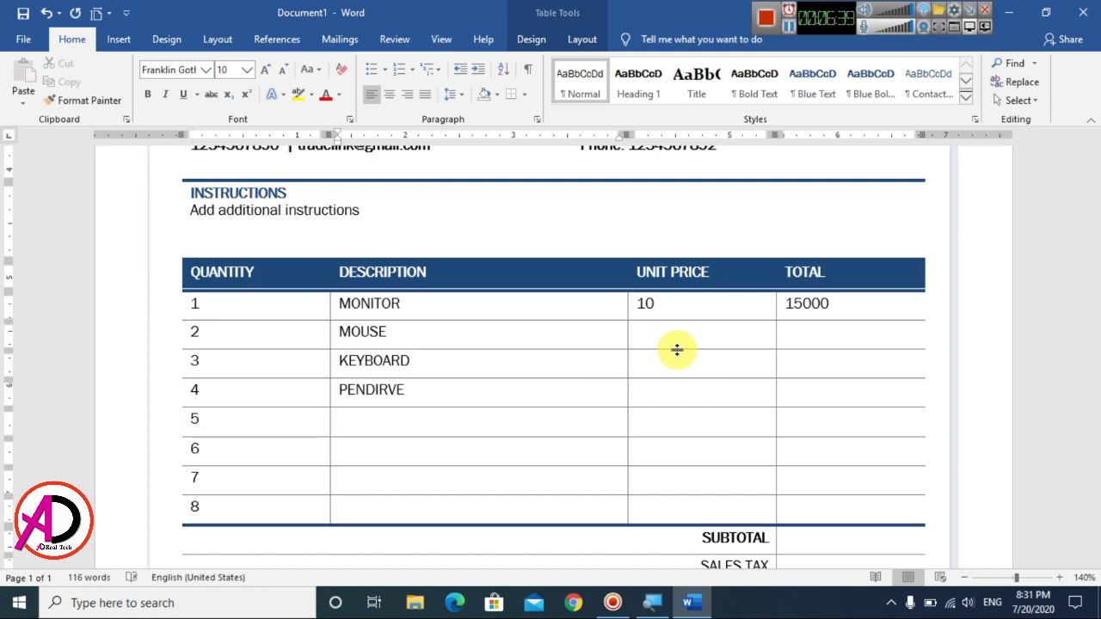
pyautogui.write('SPEAKER')
pyautogui.press('Down')
pyautogui.write('WART')
pyautogui.press('BackSpace')
pyautogui.press('BackSpace')
pyautogui.write('TCH')
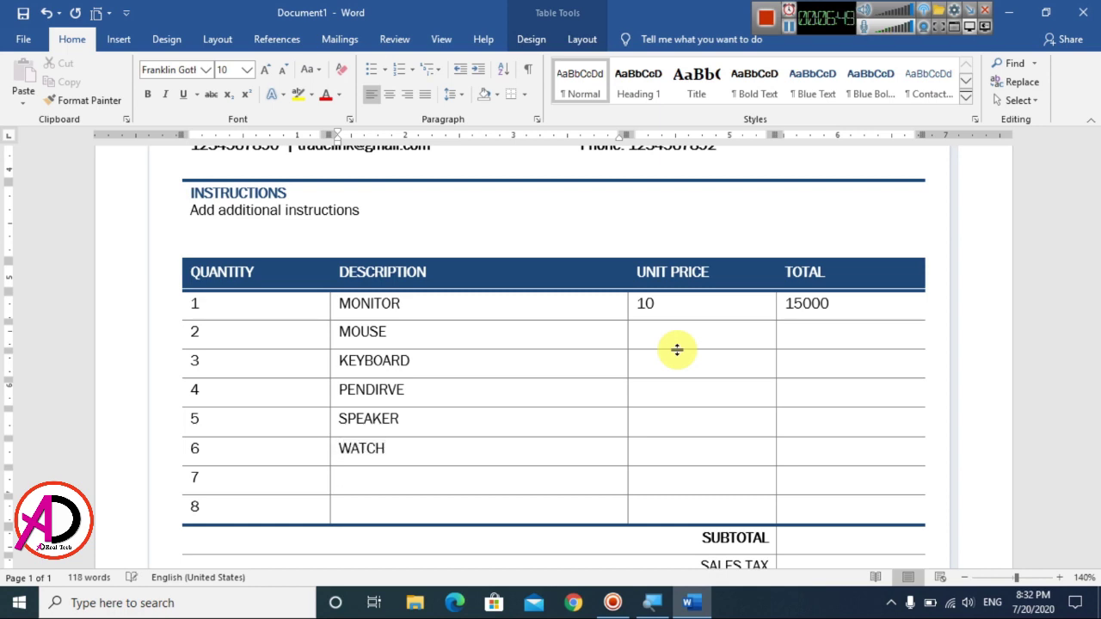
pyautogui.write('BAG')
pyautogui.press('Down')
# Step: Type FAN in row 8 and change row 1's unit price to 10 x 5000
pyautogui.write('FAN')
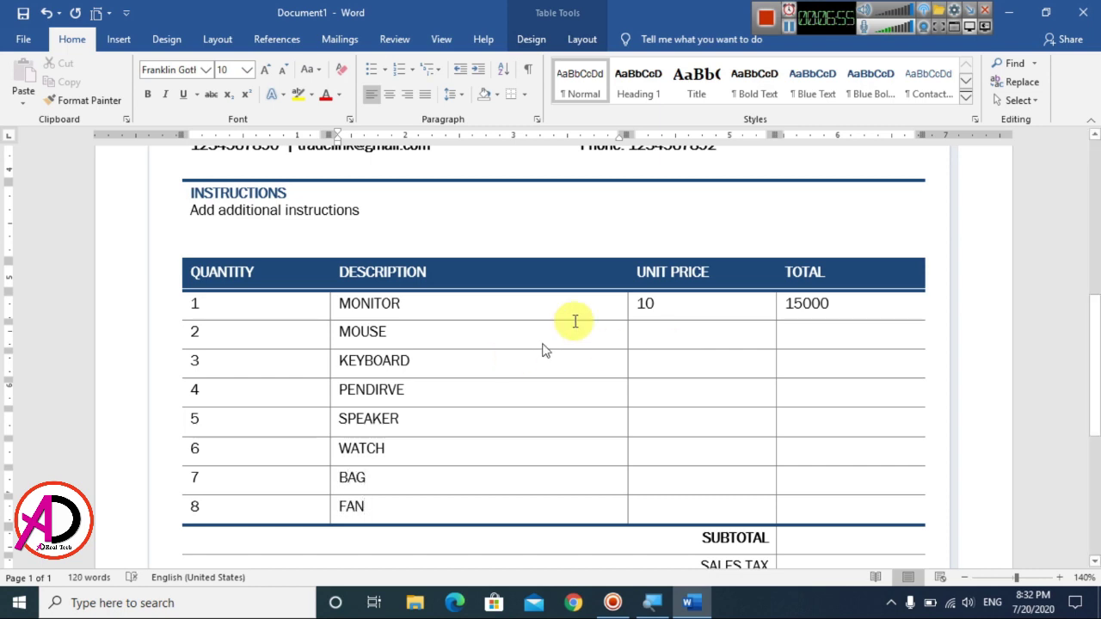
pyautogui.click(664, 332)
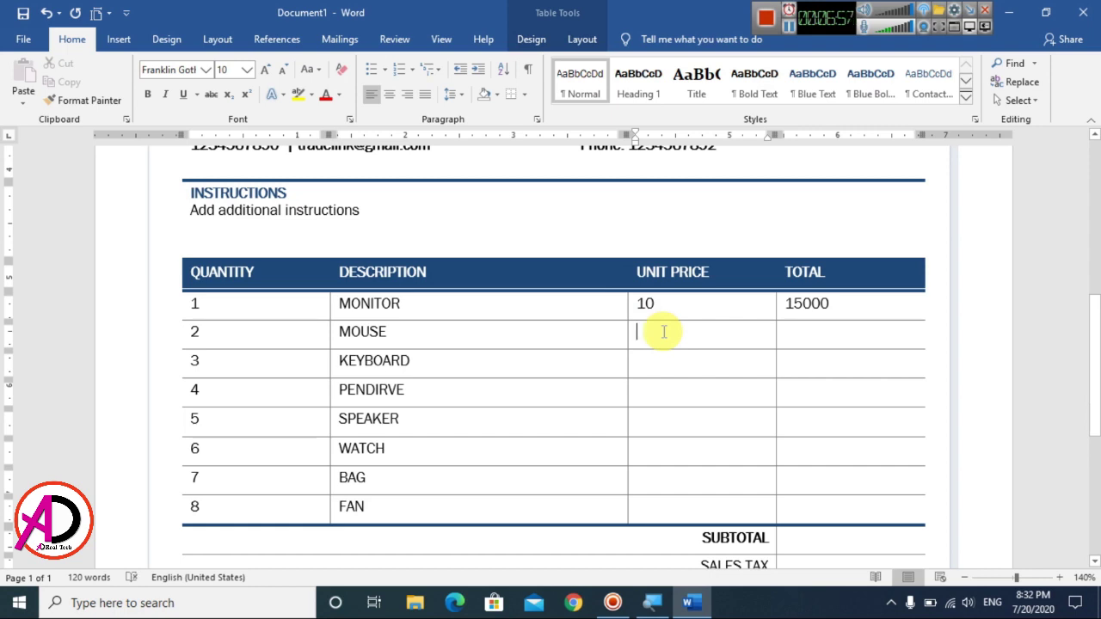
pyautogui.click(690, 307)
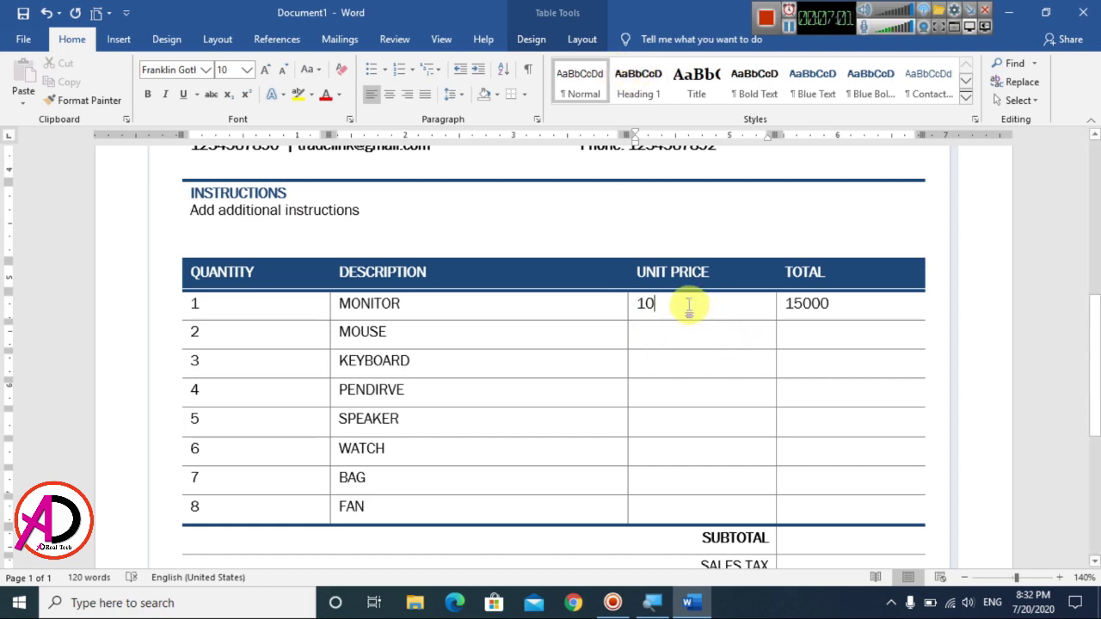
pyautogui.write('000')
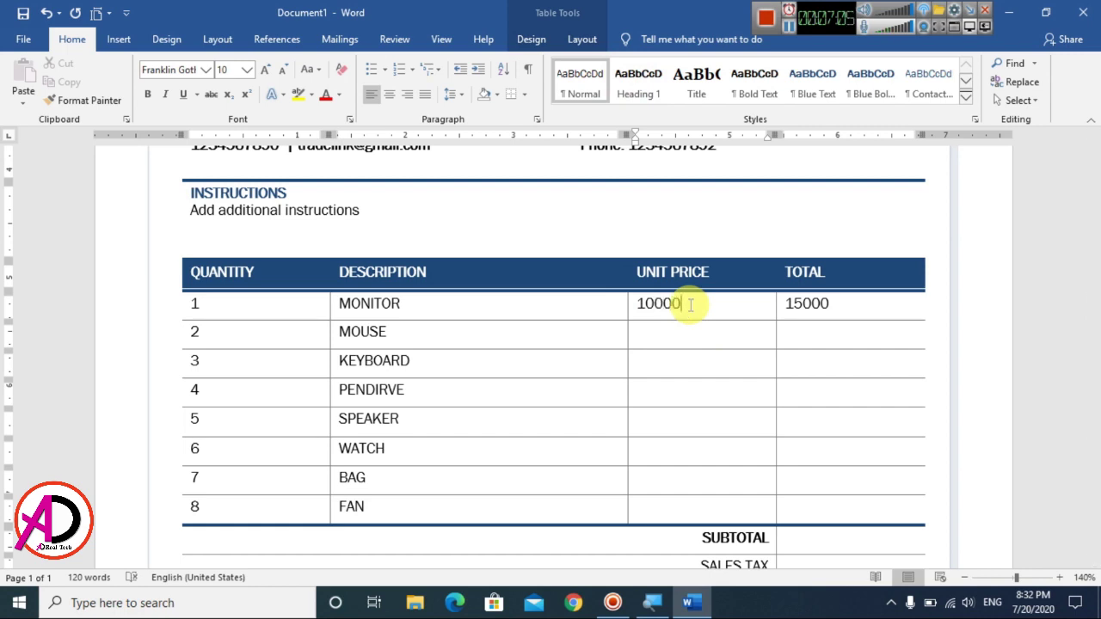
pyautogui.press('BackSpace')
pyautogui.press('BackSpace')
pyautogui.press('BackSpace')
pyautogui.write('x')
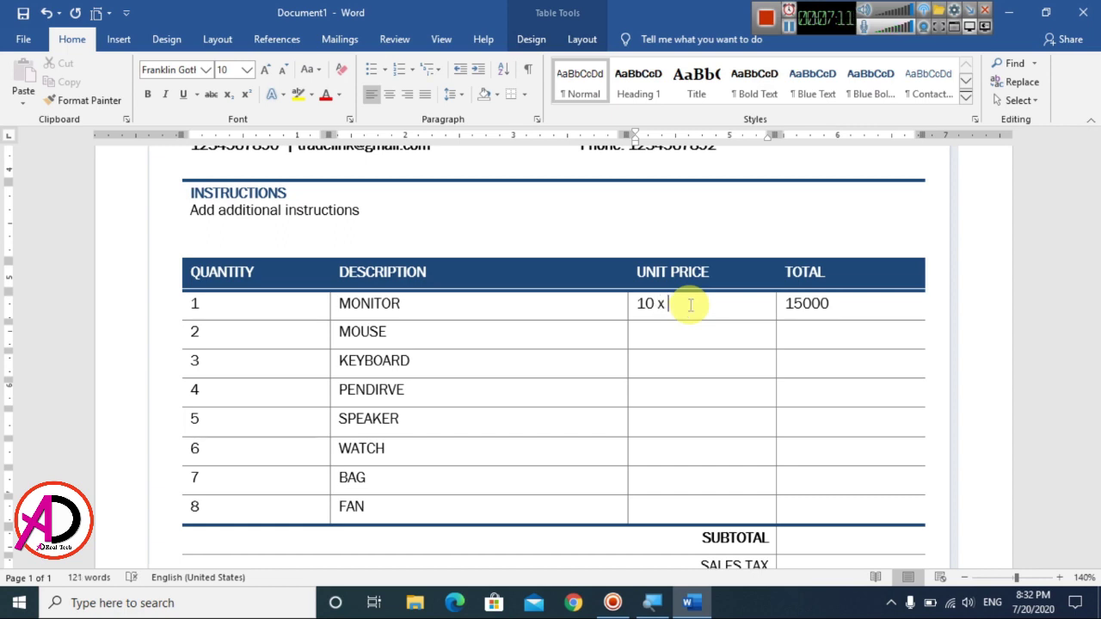
pyautogui.write(' 2')
pyautogui.write('5000')
# Step: Correct row 1's total to 50000
pyautogui.moveTo(835, 302); pyautogui.dragTo(841, 312)
pyautogui.click(843, 304)
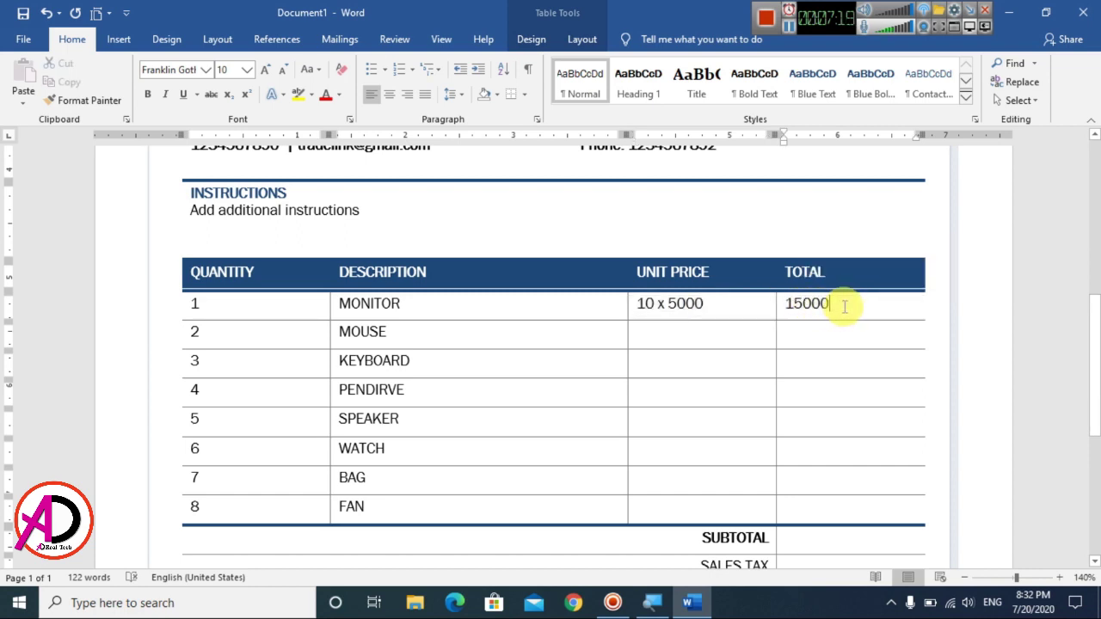
pyautogui.hotkey('ctrl', 'a')
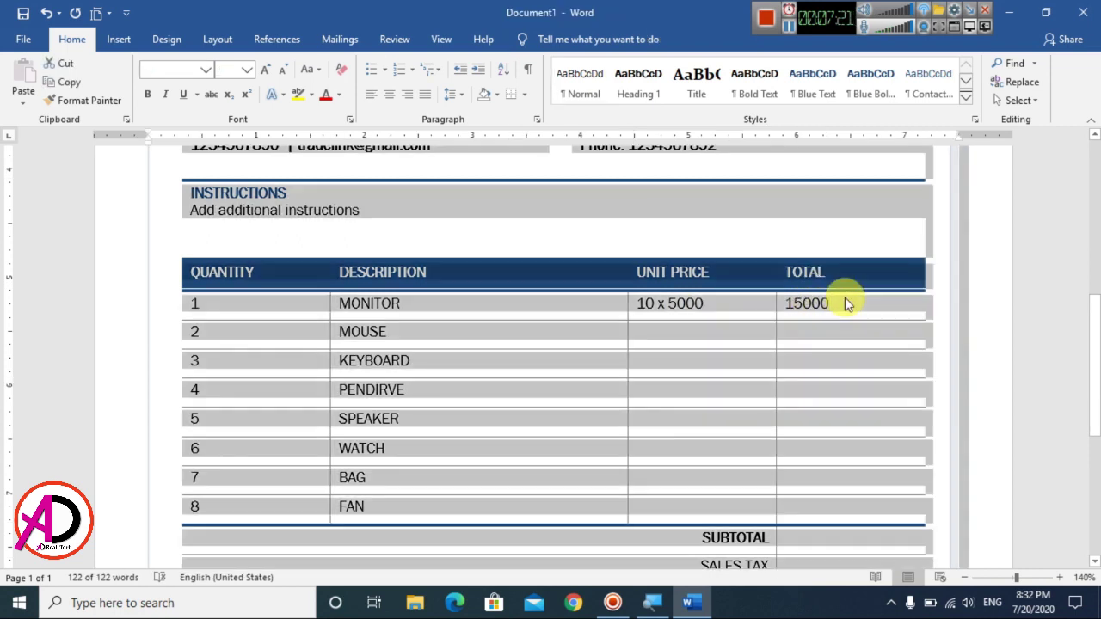
pyautogui.click(814, 313)
pyautogui.click(796, 306)
pyautogui.press('BackSpace')
pyautogui.click(824, 301)
pyautogui.write('00')
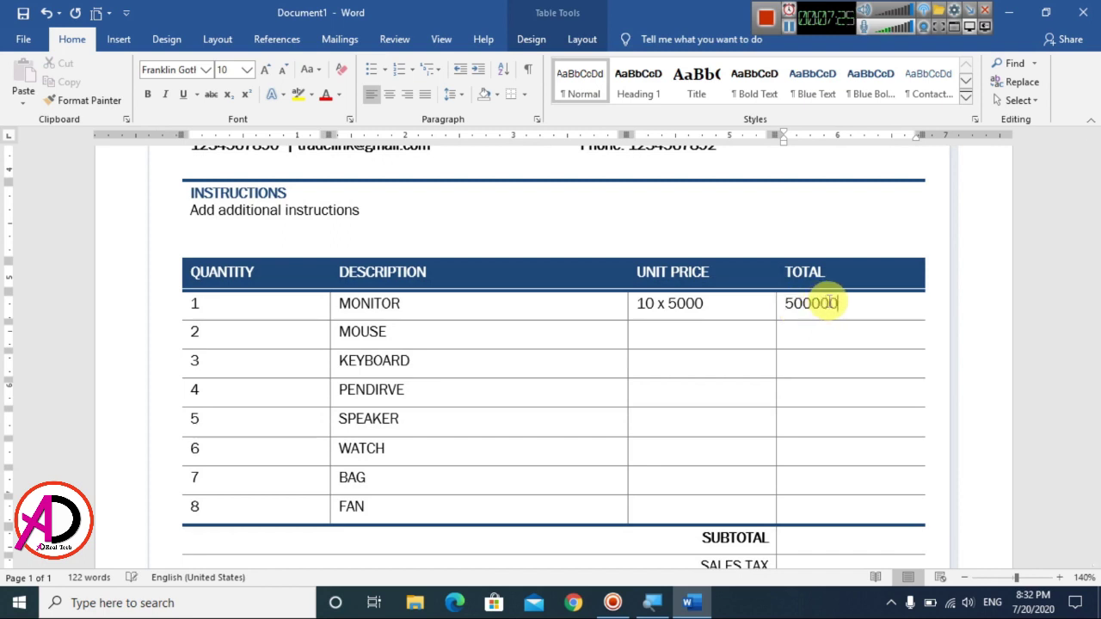
pyautogui.press('BackSpace')
# Step: Price MOUSE at 2 x 250 with total 500, and KEYBOARD at 15 x 350
pyautogui.click(680, 332)
pyautogui.write('2')
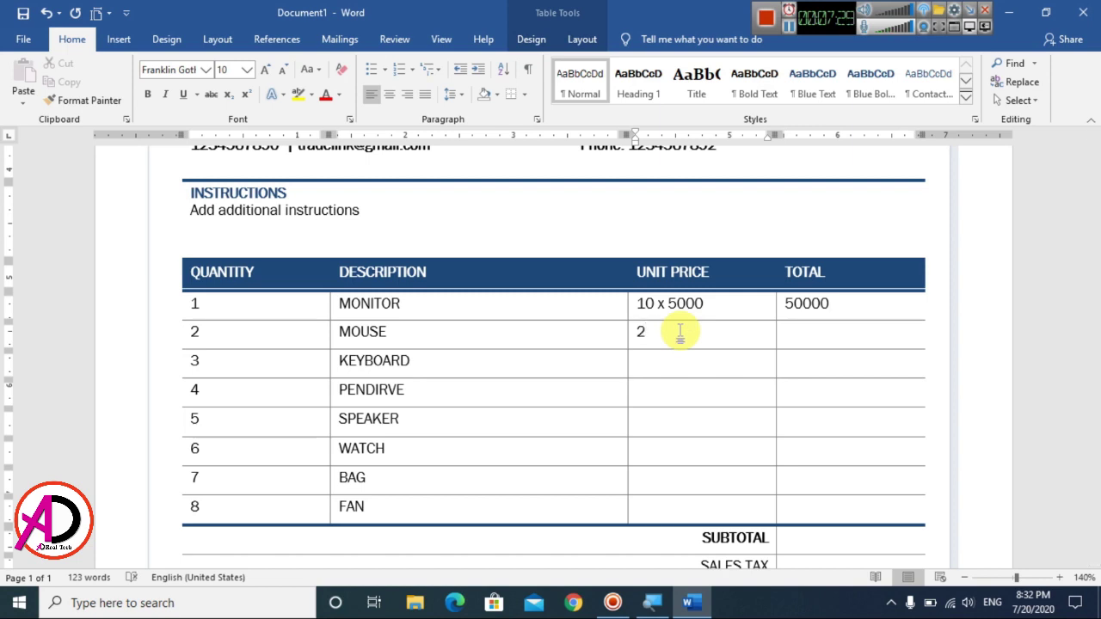
pyautogui.write(' X')
pyautogui.press('BackSpace')
pyautogui.write('50')
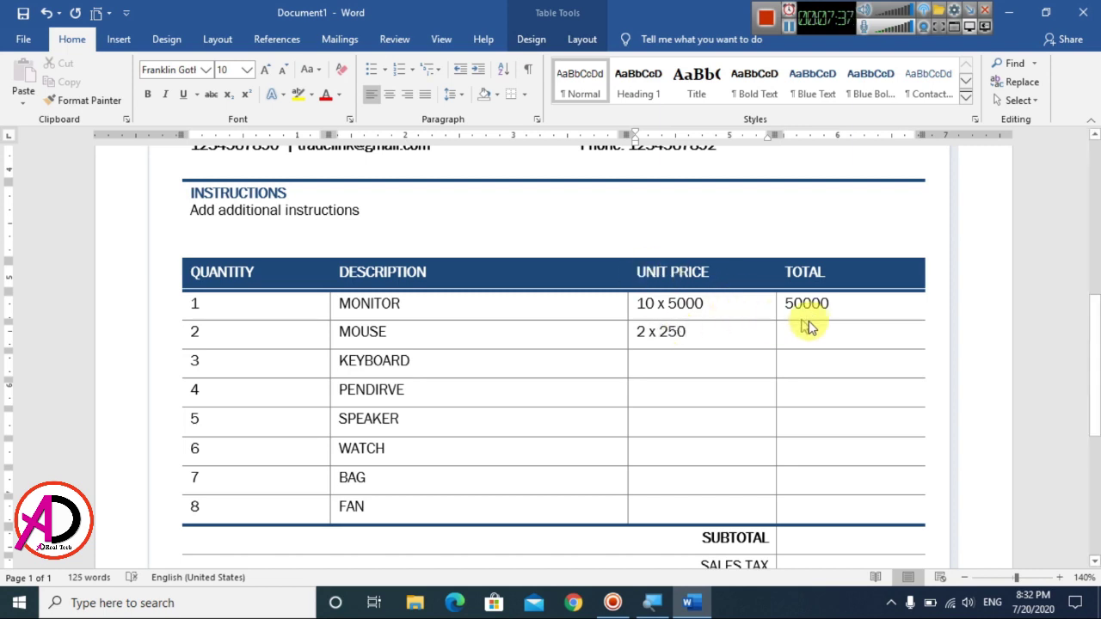
pyautogui.click(813, 327)
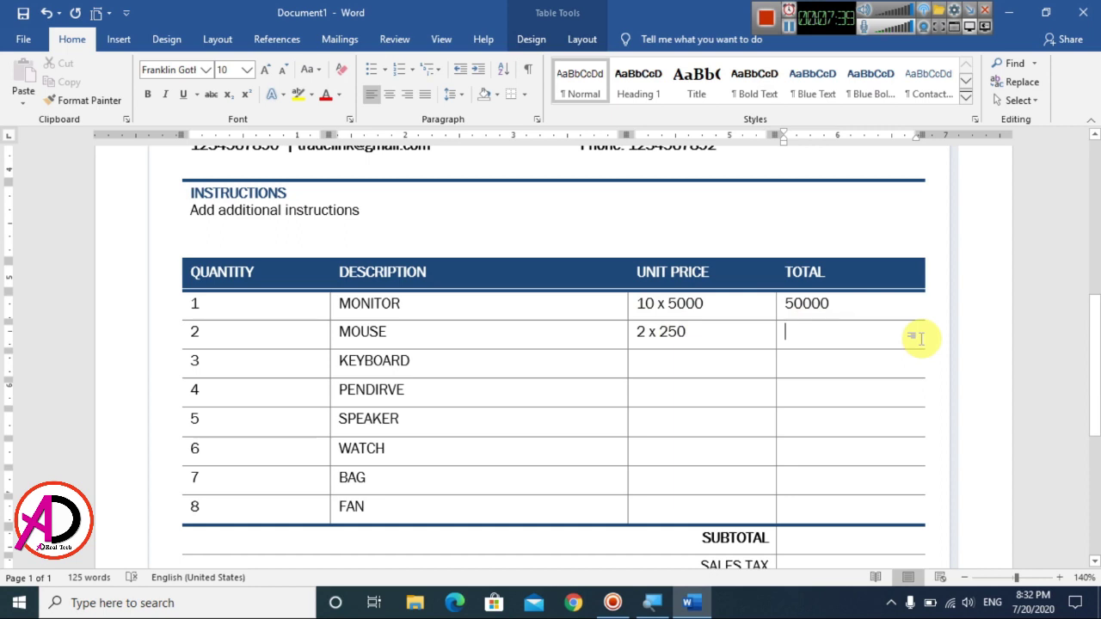
pyautogui.write('500')
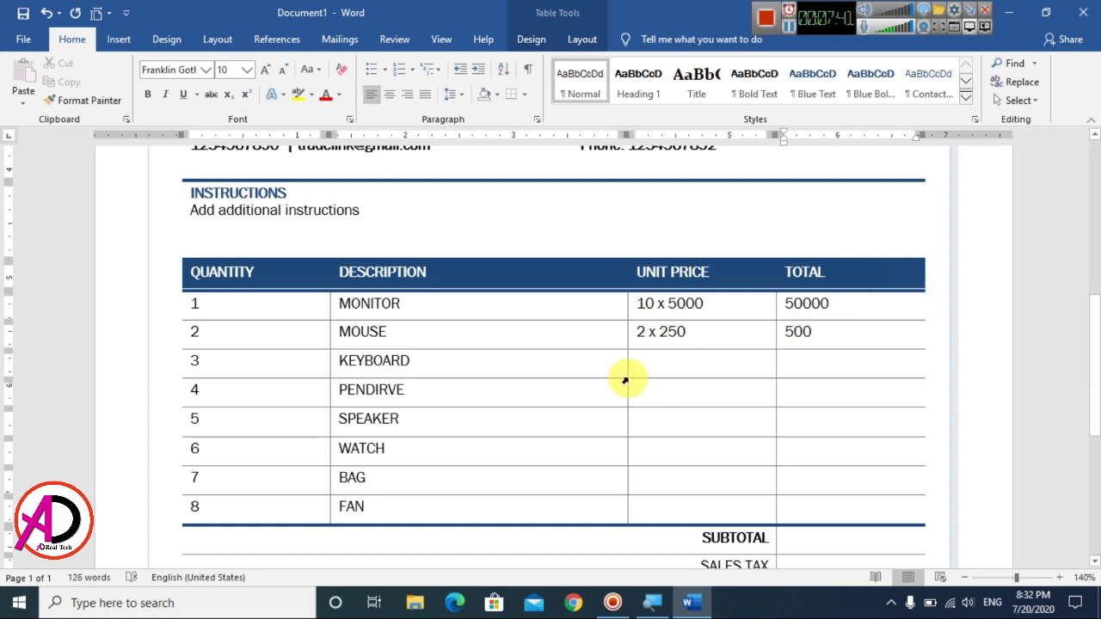
pyautogui.click(688, 362)
pyautogui.write('15')
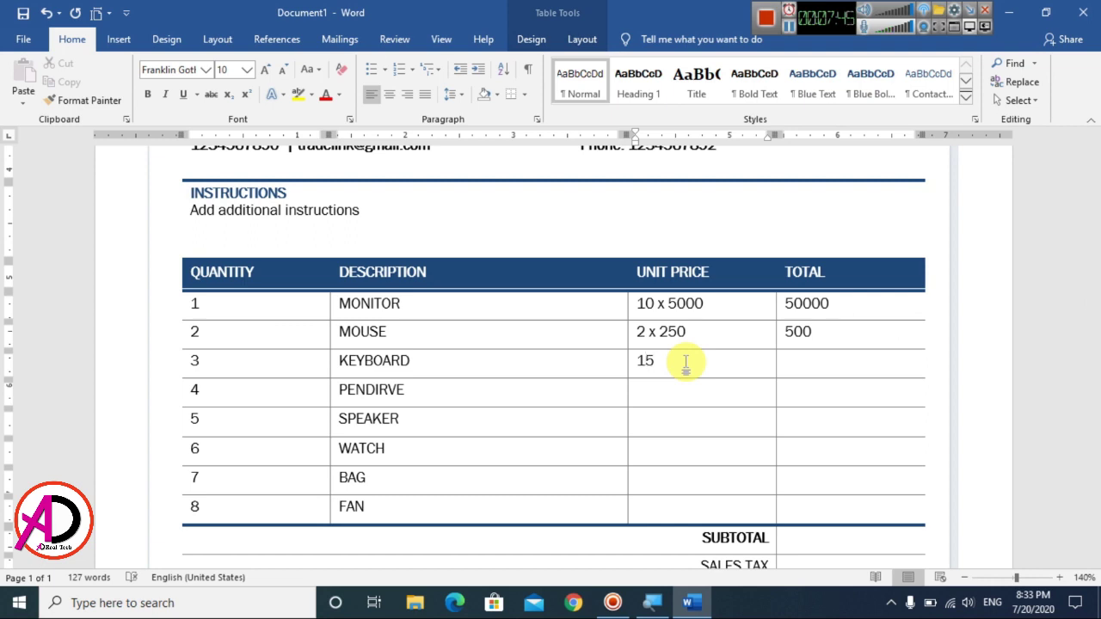
pyautogui.write(' x 350')
pyautogui.press('Tab')
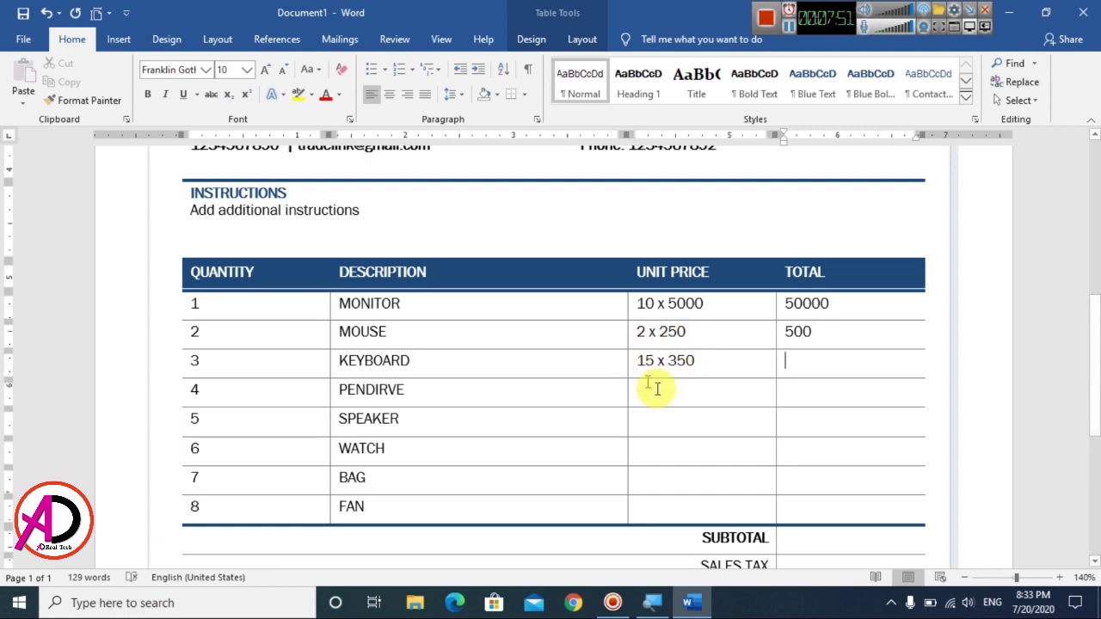
# Step: Compute KEYBOARD's total with the table formula 15*350
pyautogui.click(582, 39)
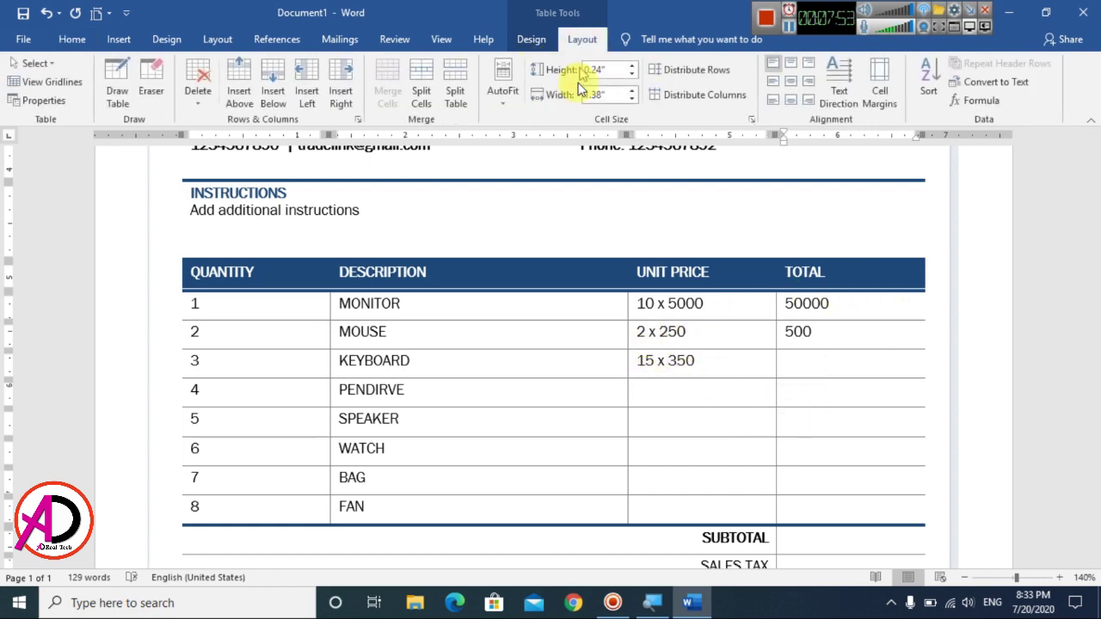
pyautogui.click(984, 101)
pyautogui.moveTo(831, 355); pyautogui.dragTo(828, 320)
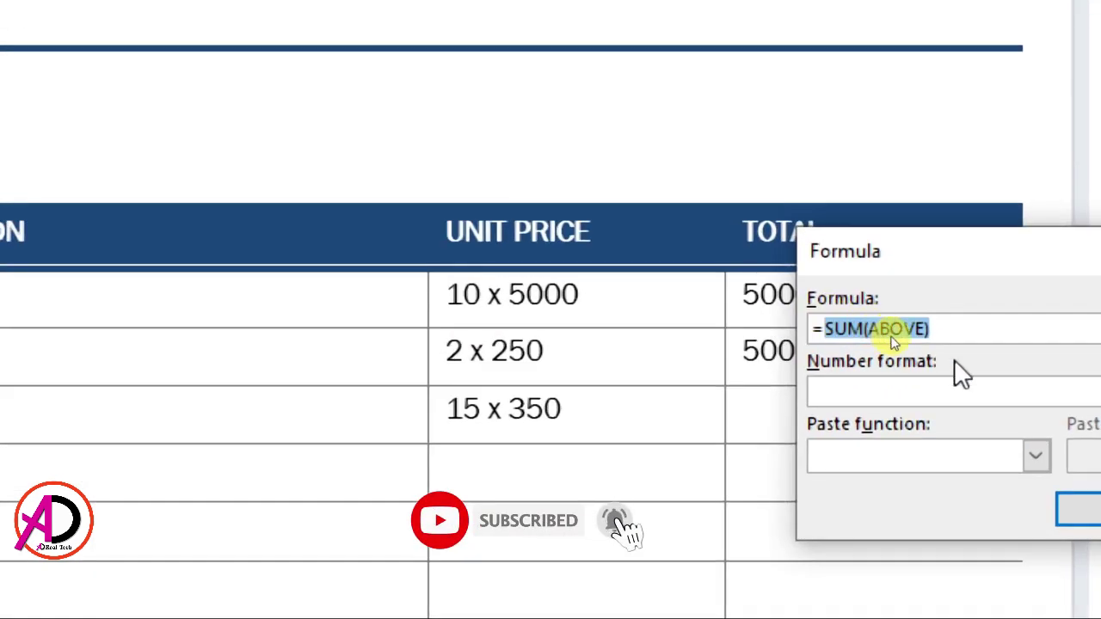
pyautogui.press('BackSpace')
pyautogui.write('15*350')
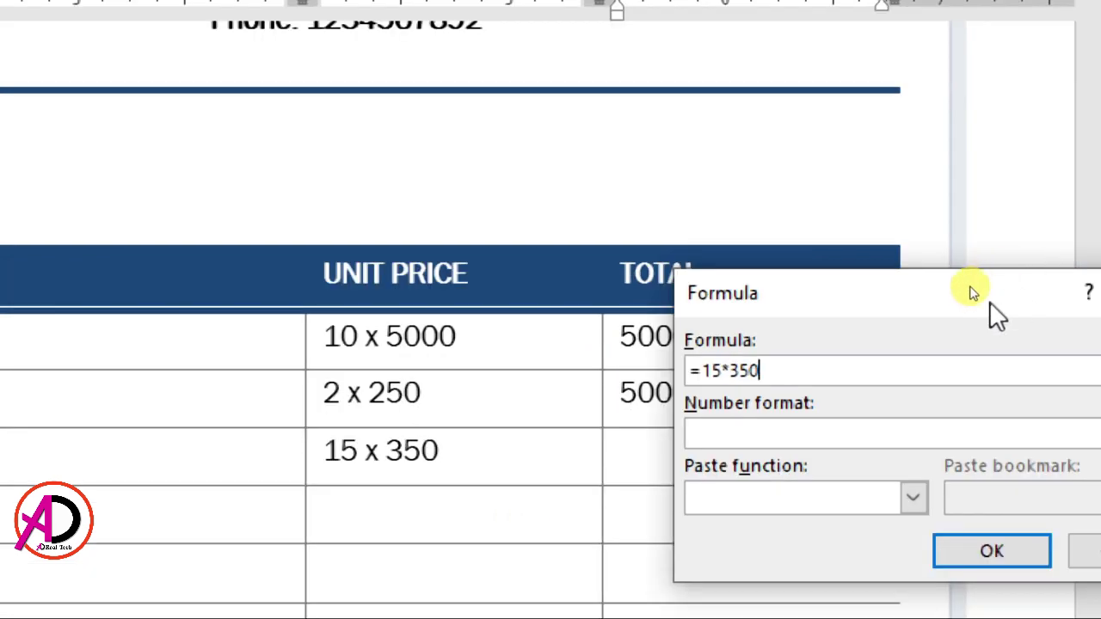
pyautogui.click(991, 551)
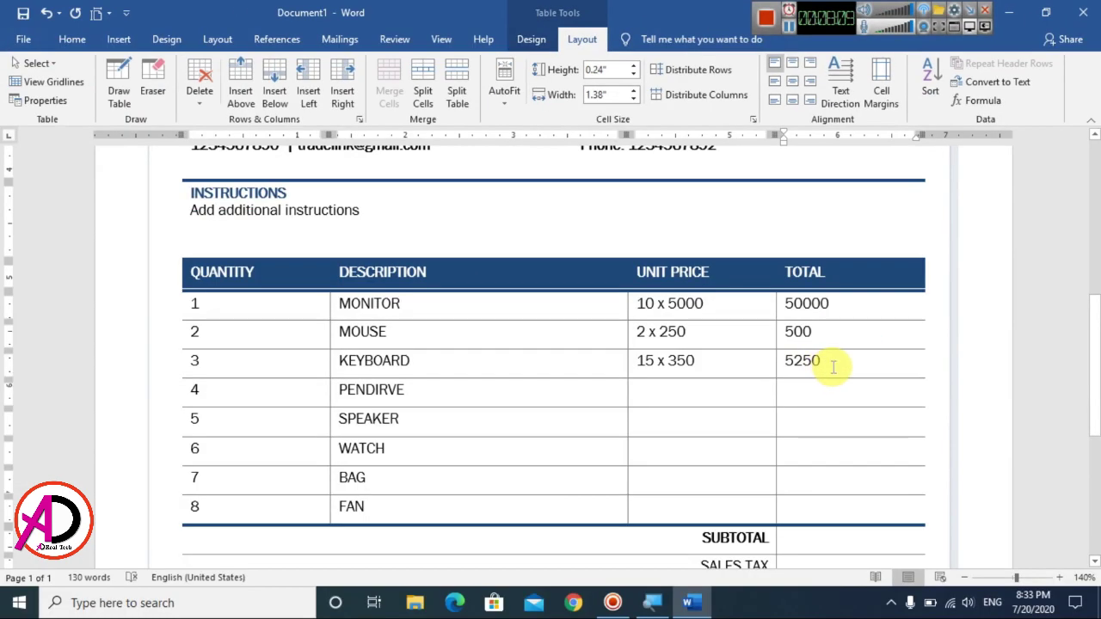
# Step: Price PENDRIVE at 25 x 450 and compute its total with formula 25*450
pyautogui.click(474, 488)
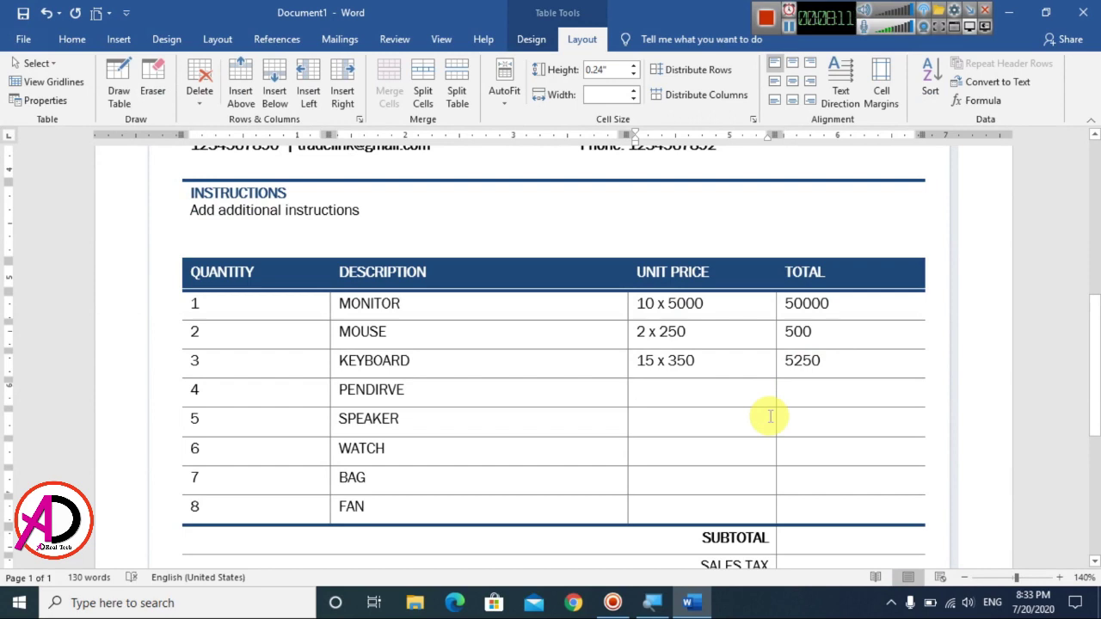
pyautogui.write('2')
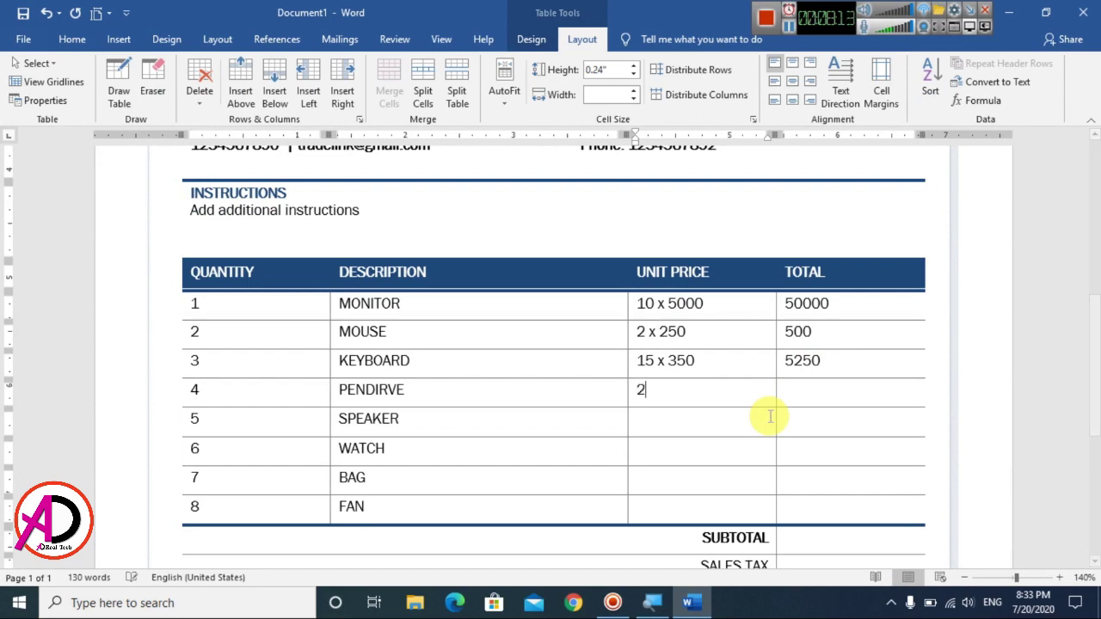
pyautogui.write('5')
pyautogui.press('BackSpace')
pyautogui.write('450')
pyautogui.click(803, 395)
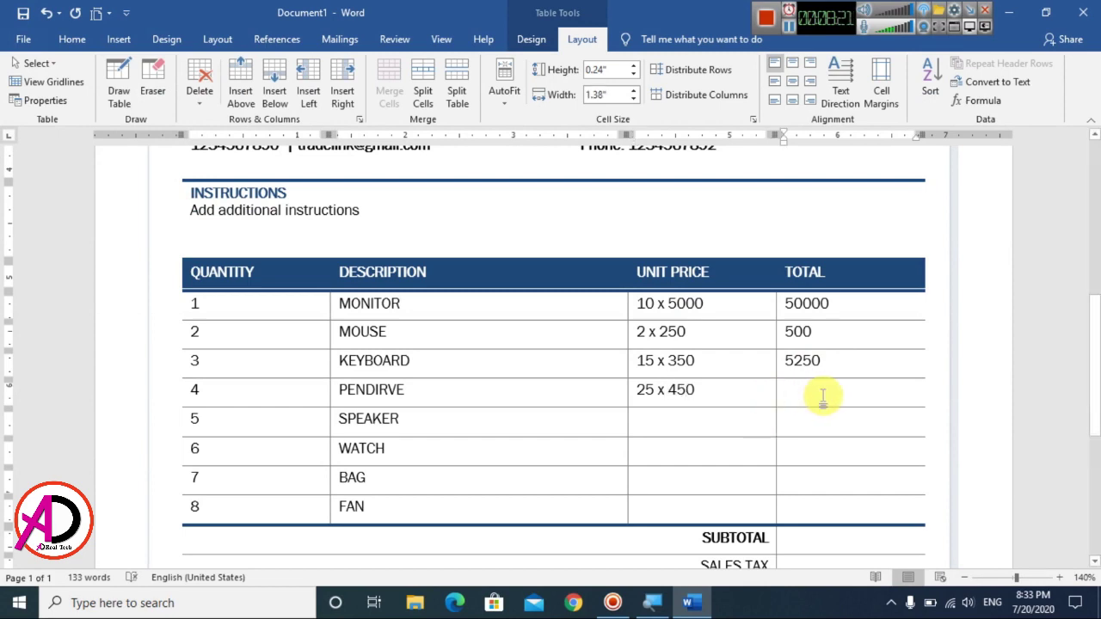
pyautogui.scroll(-2, 835, 401)
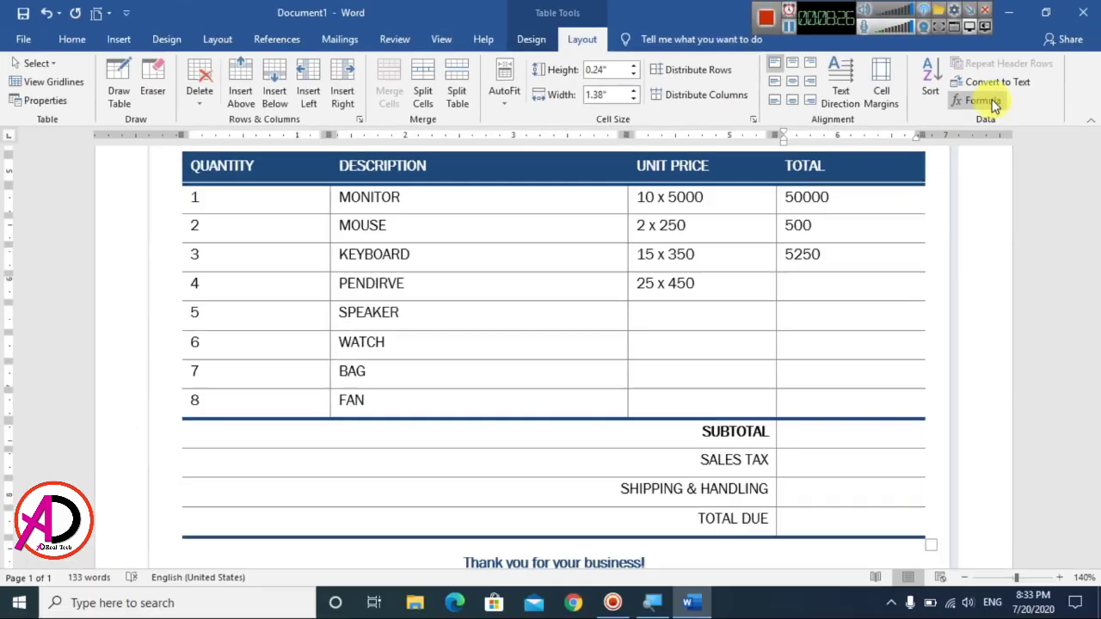
pyautogui.click(983, 102)
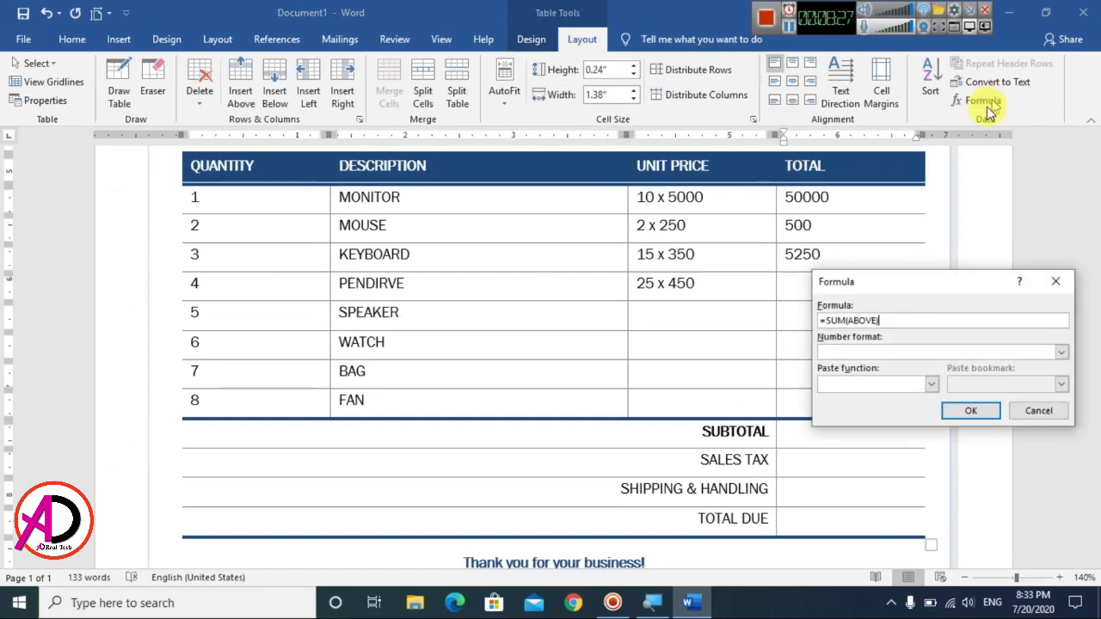
pyautogui.moveTo(942, 284); pyautogui.dragTo(937, 260)
pyautogui.moveTo(904, 294); pyautogui.dragTo(822, 294)
pyautogui.press('BackSpace')
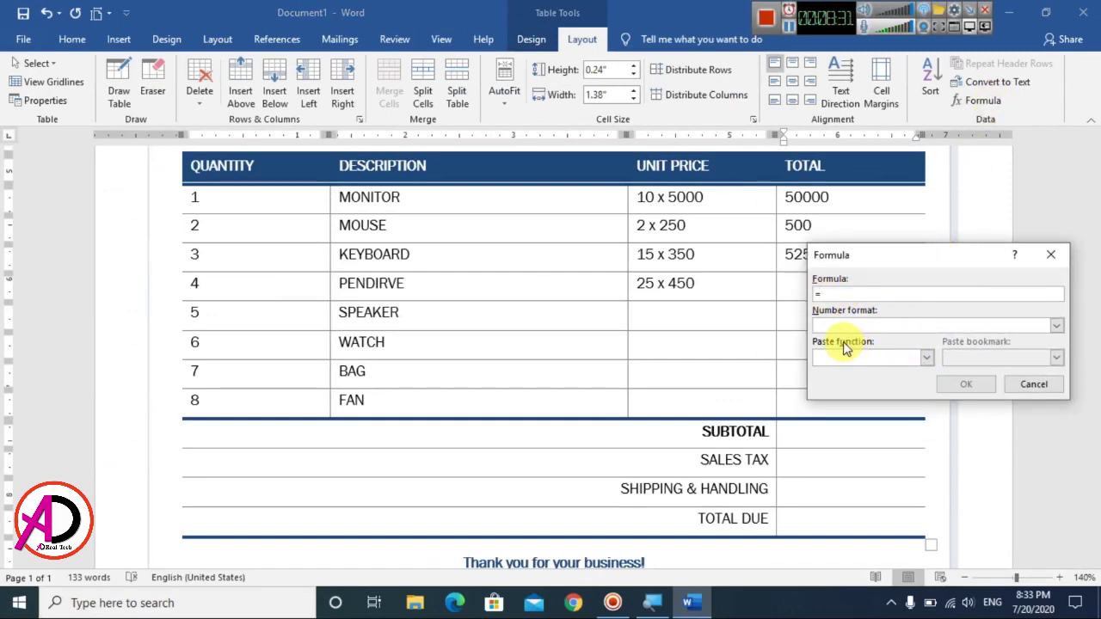
pyautogui.write('25*450')
pyautogui.press('Return')
# Step: Enter SPEAKER's unit price and a total of 18000
pyautogui.click(695, 318)
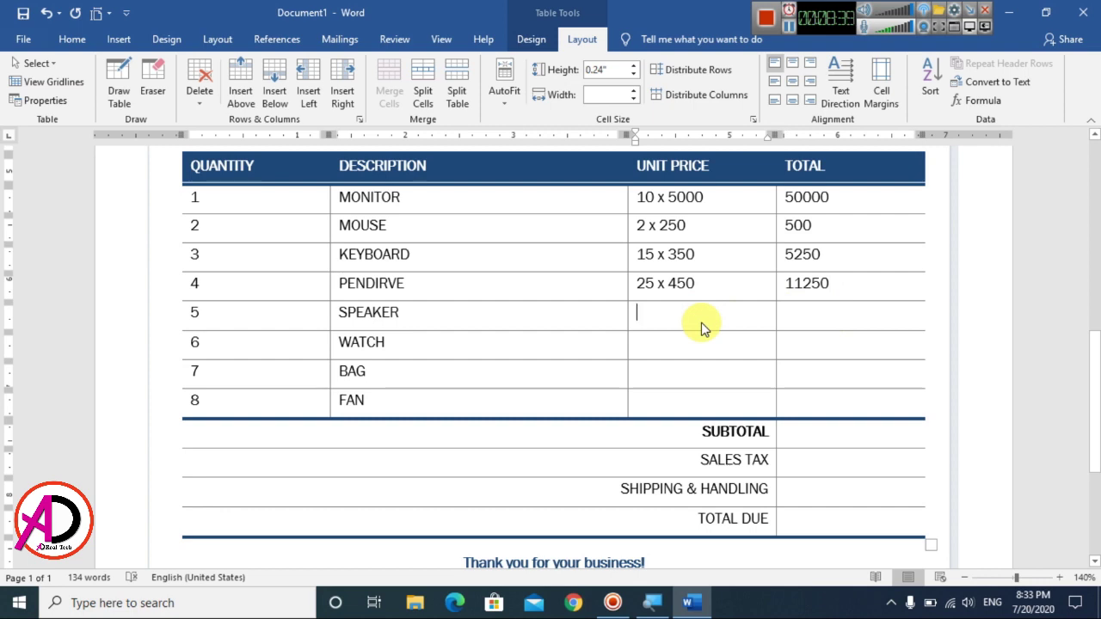
pyautogui.write('3')
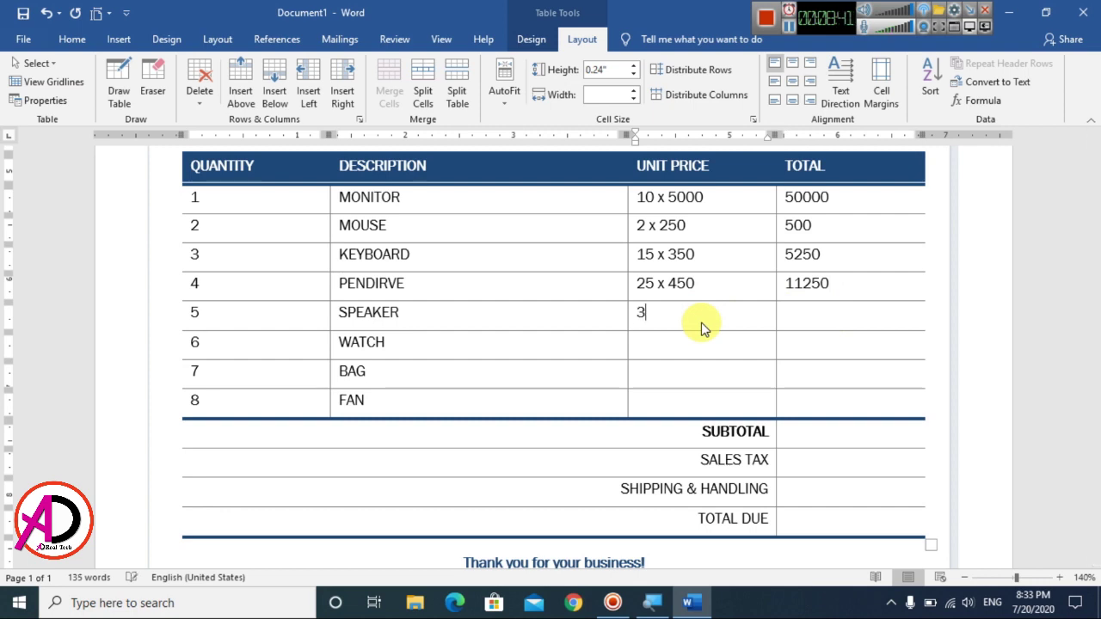
pyautogui.write('x 600')
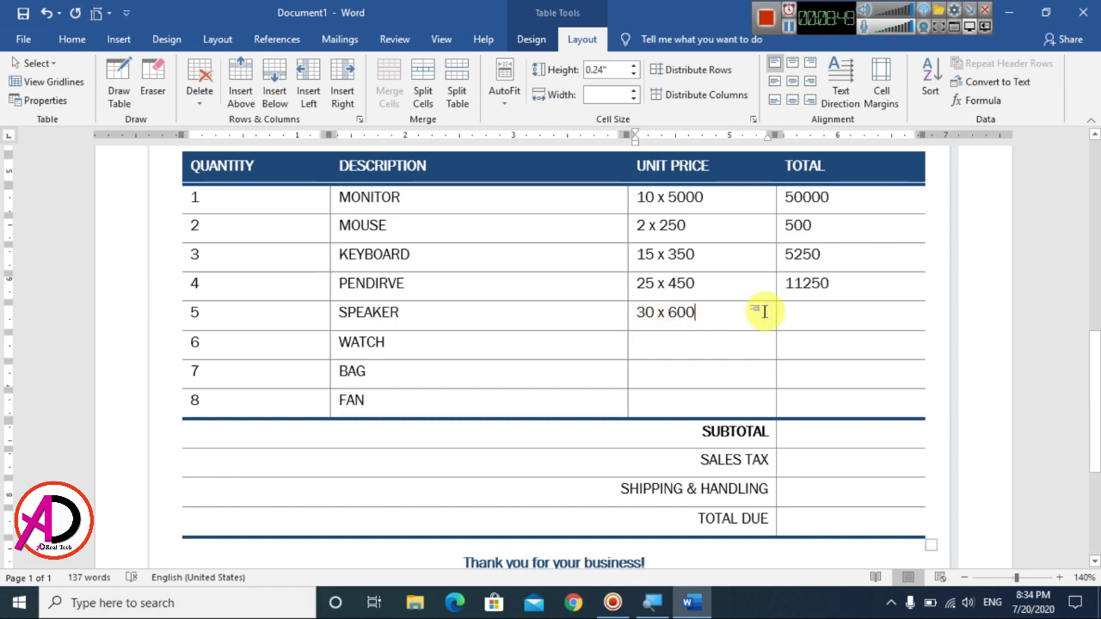
pyautogui.click(897, 321)
pyautogui.write('18')
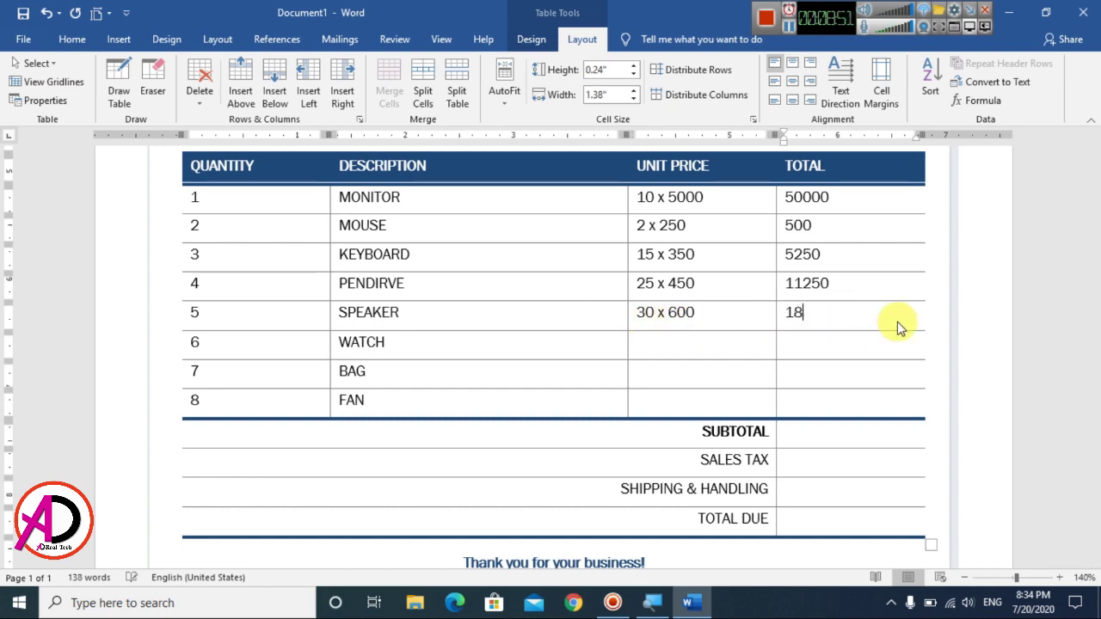
pyautogui.write('000')
# Step: Price WATCH at 45 x 1500 and compute its total with formula 45*1500
pyautogui.click(700, 345)
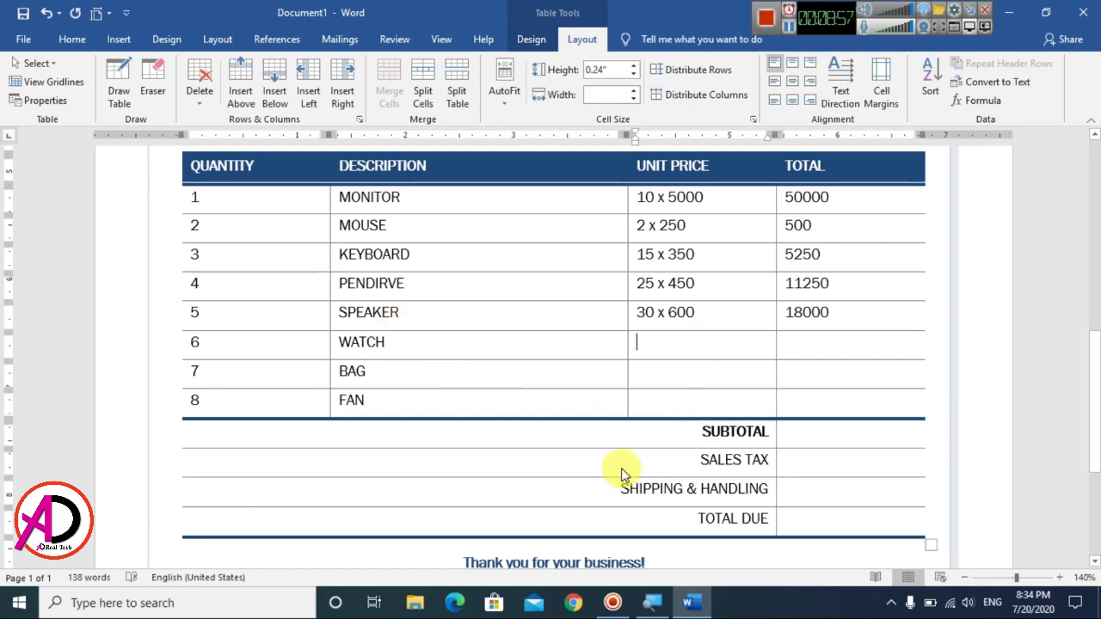
pyautogui.write('45 x')
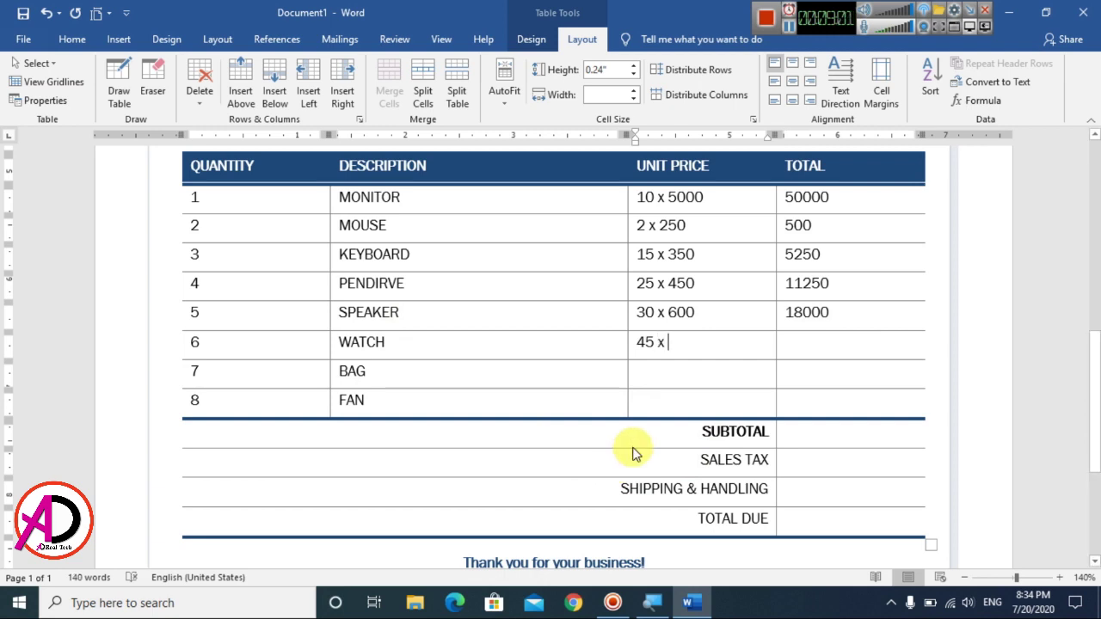
pyautogui.write(' 1500')
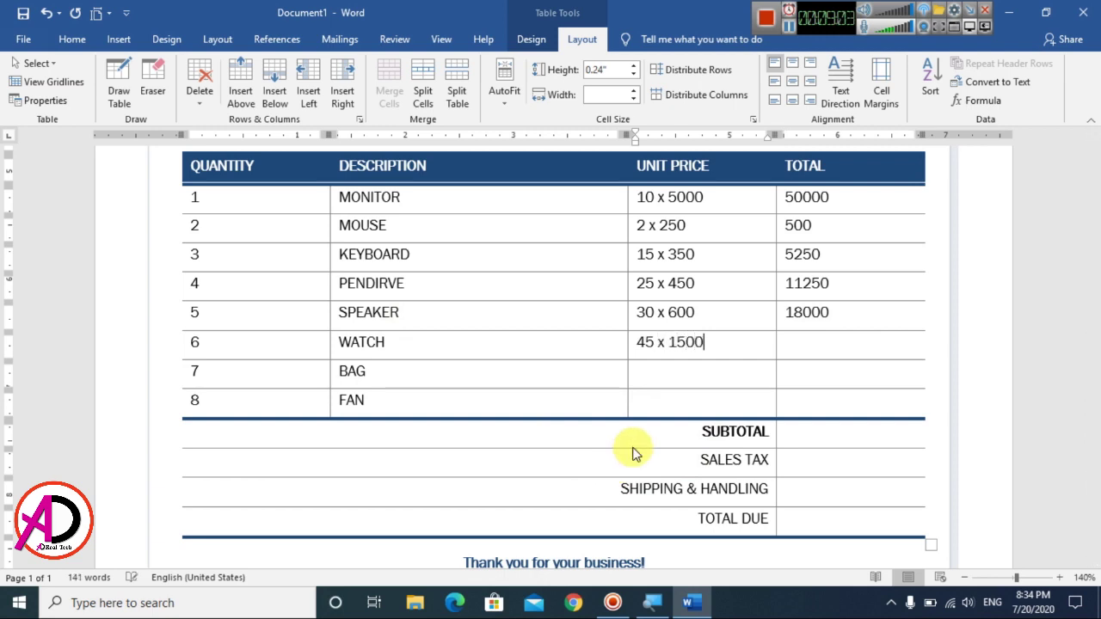
pyautogui.press('Tab')
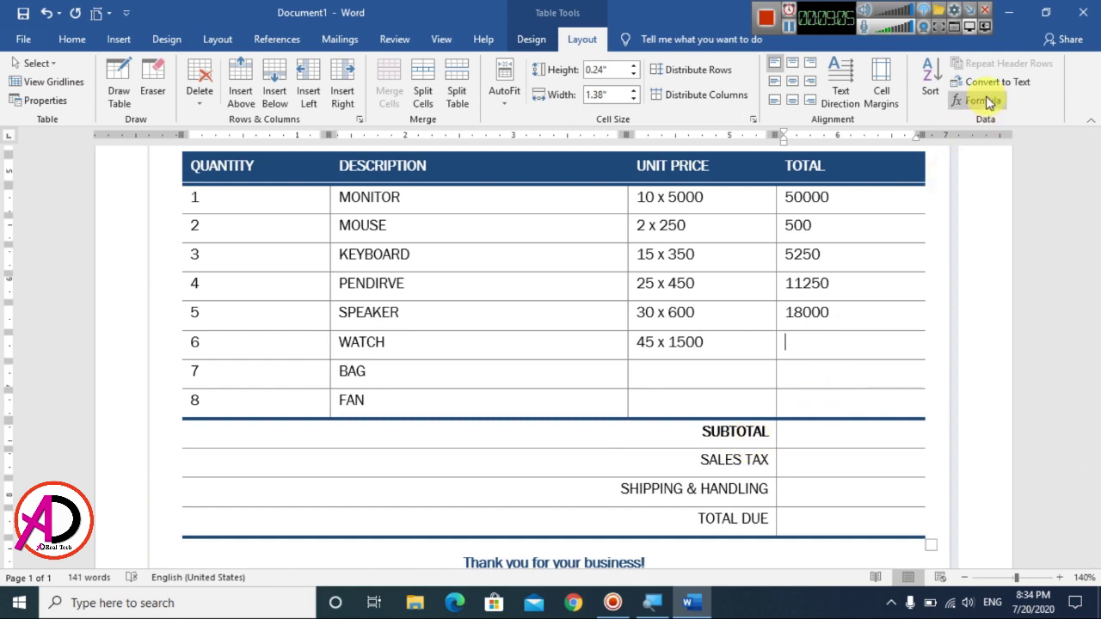
pyautogui.click(981, 101)
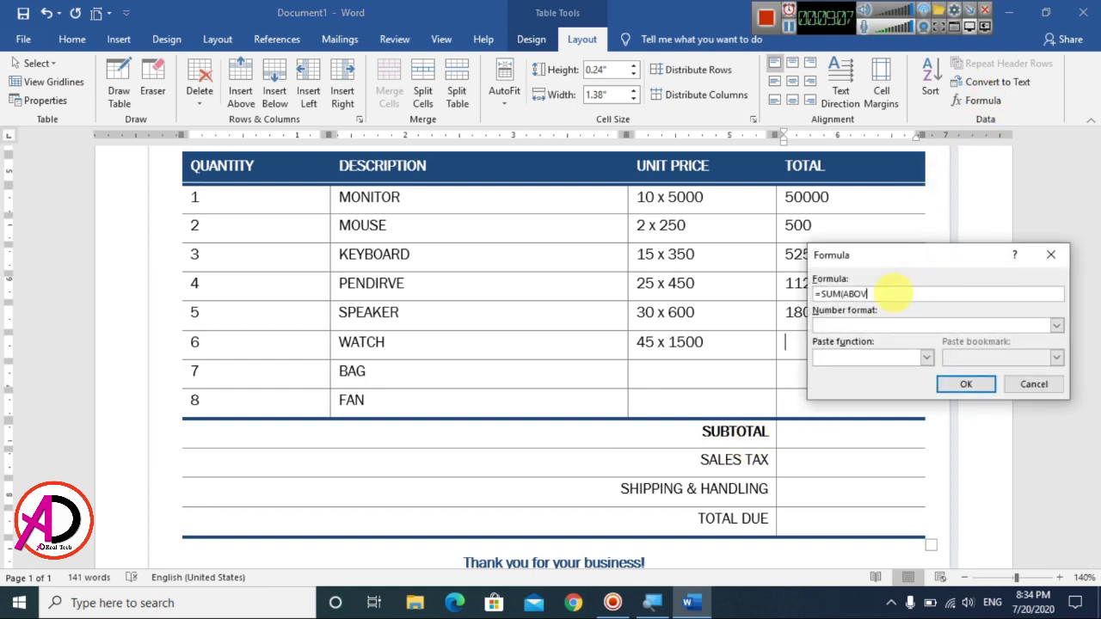
pyautogui.press('BackSpace')
pyautogui.press('BackSpace')
pyautogui.press('BackSpace')
pyautogui.press('BackSpace')
pyautogui.press('BackSpace')
pyautogui.press('BackSpace')
pyautogui.write('=45*1500')
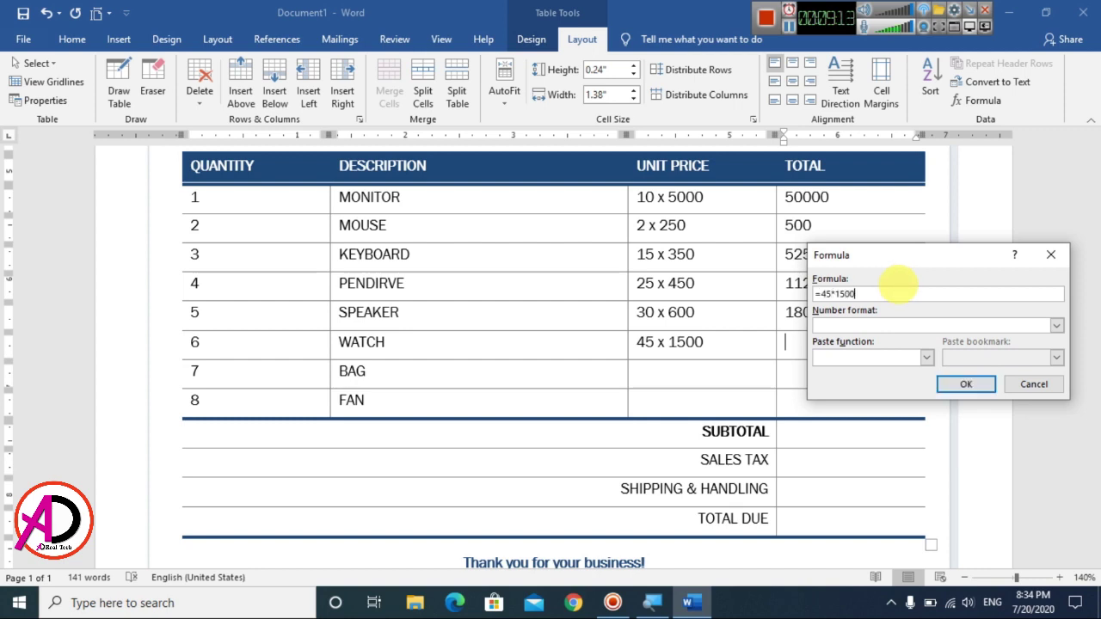
pyautogui.press('Return')
# Step: Price BAG at 56 x 750 and compute its total with formula 56*750
pyautogui.click(654, 376)
pyautogui.write('56')
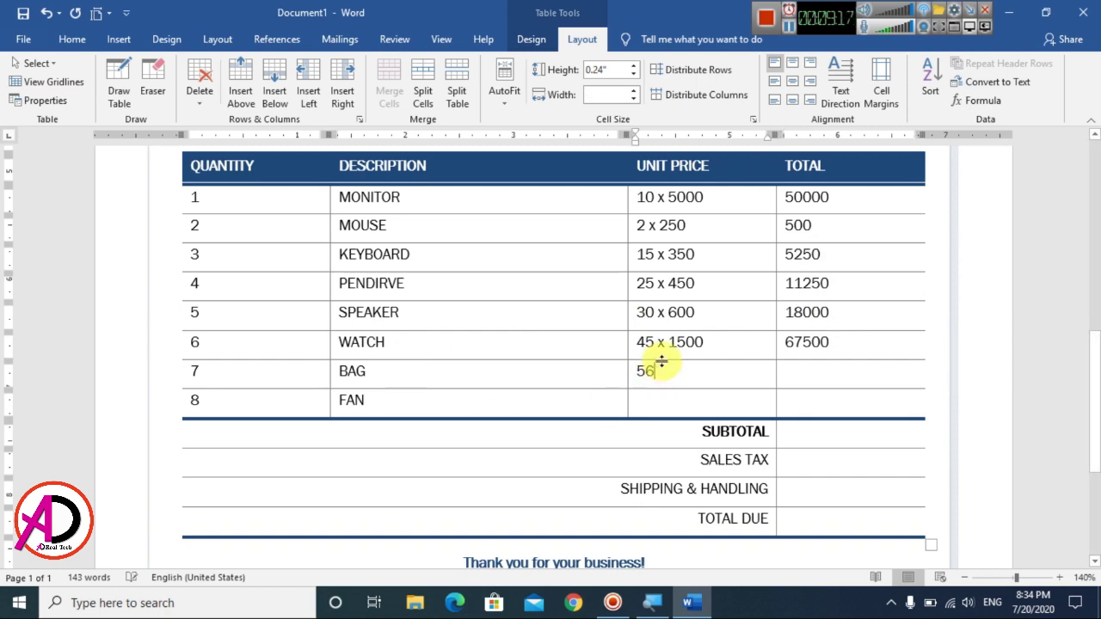
pyautogui.write(' x ')
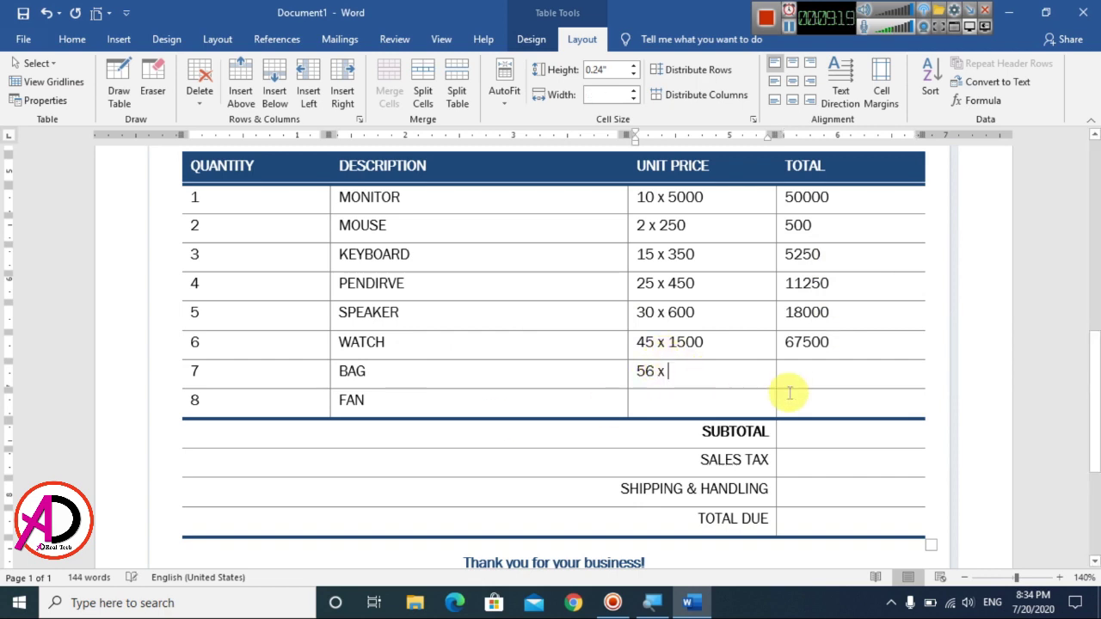
pyautogui.write('45')
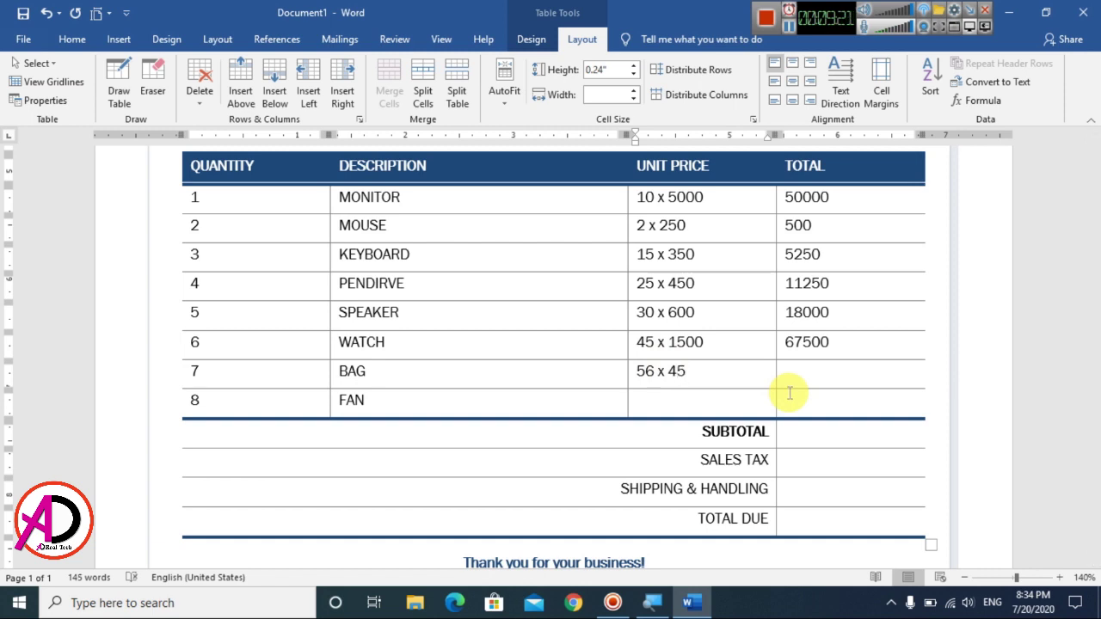
pyautogui.press('BackSpace')
pyautogui.press('BackSpace')
pyautogui.click(785, 386)
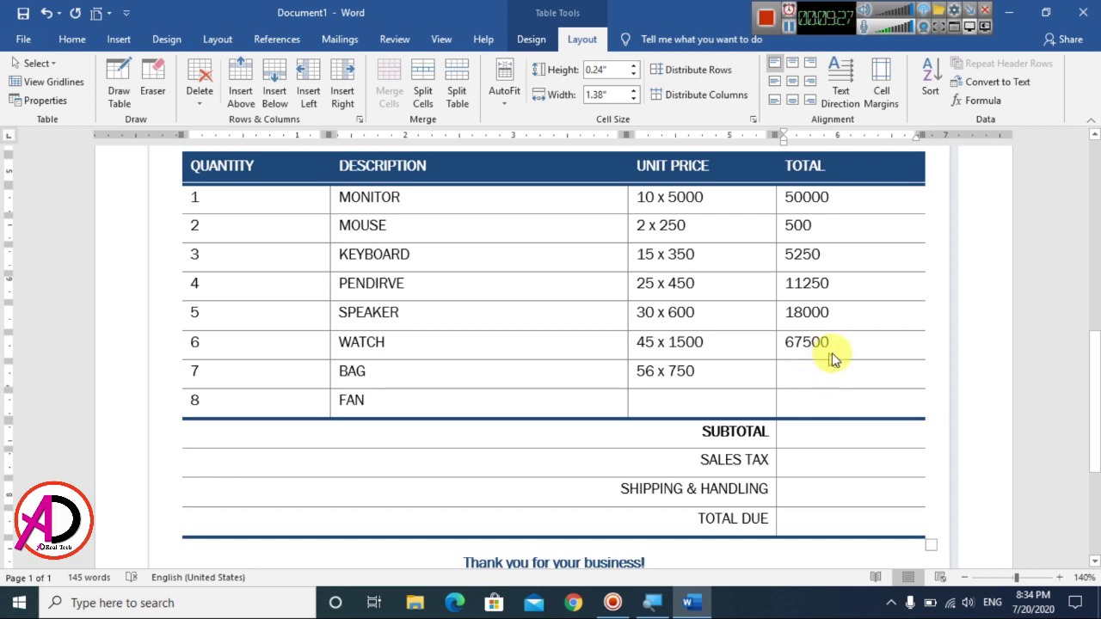
pyautogui.click(986, 103)
pyautogui.moveTo(904, 294); pyautogui.dragTo(822, 294)
pyautogui.press('BackSpace')
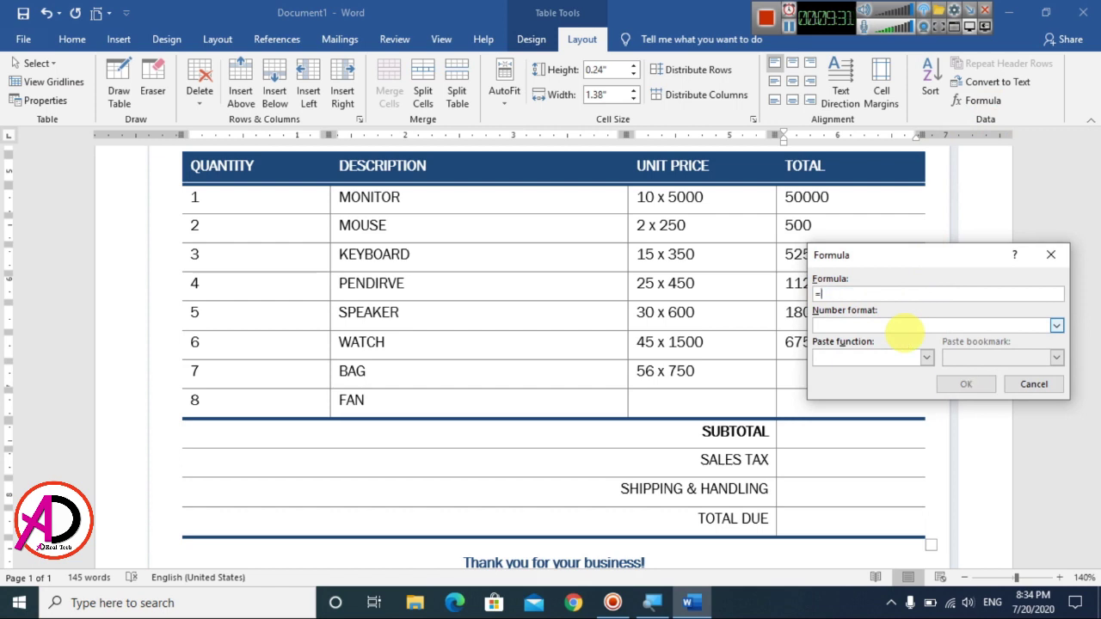
pyautogui.write('56*750')
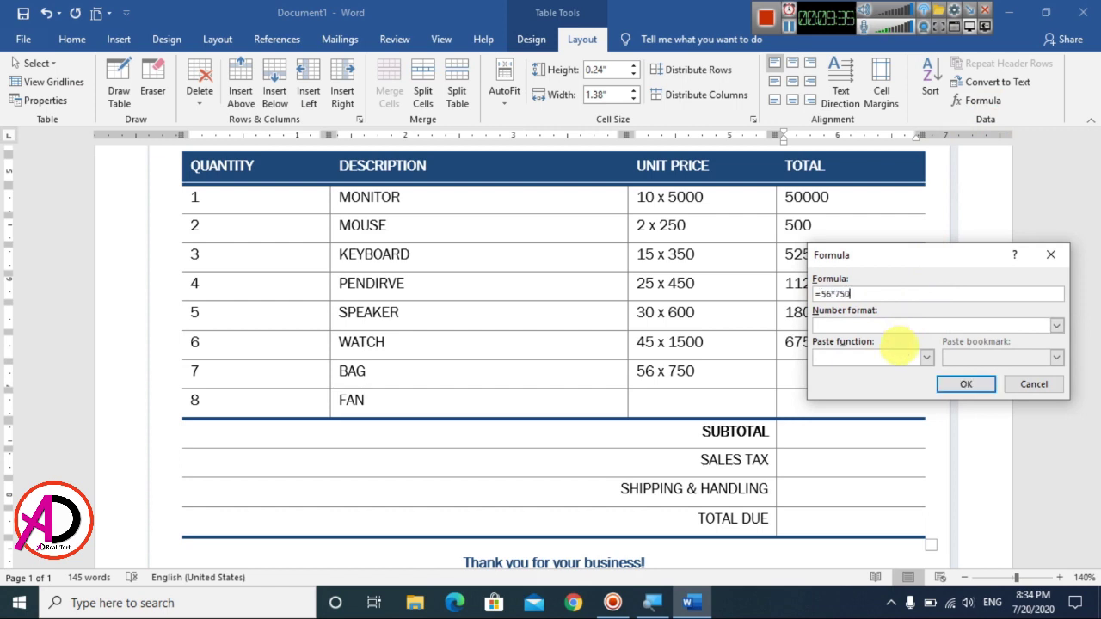
pyautogui.press('Return')
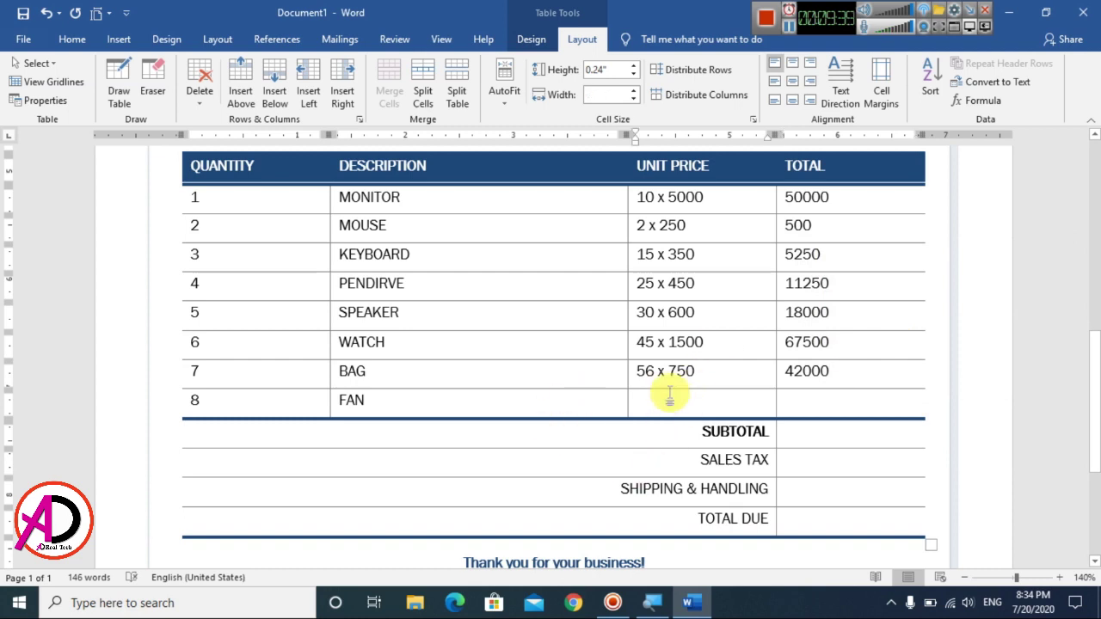
# Step: Price FAN at 20 x 4000 with a total of 80000
pyautogui.write('20 x')
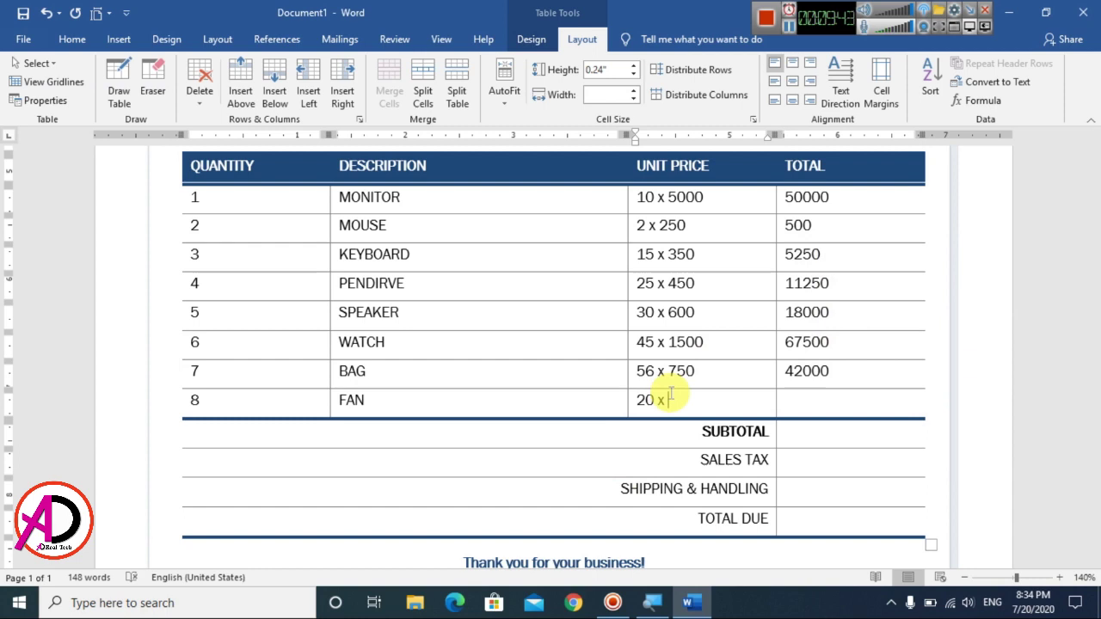
pyautogui.write(' 4000')
pyautogui.press('Tab')
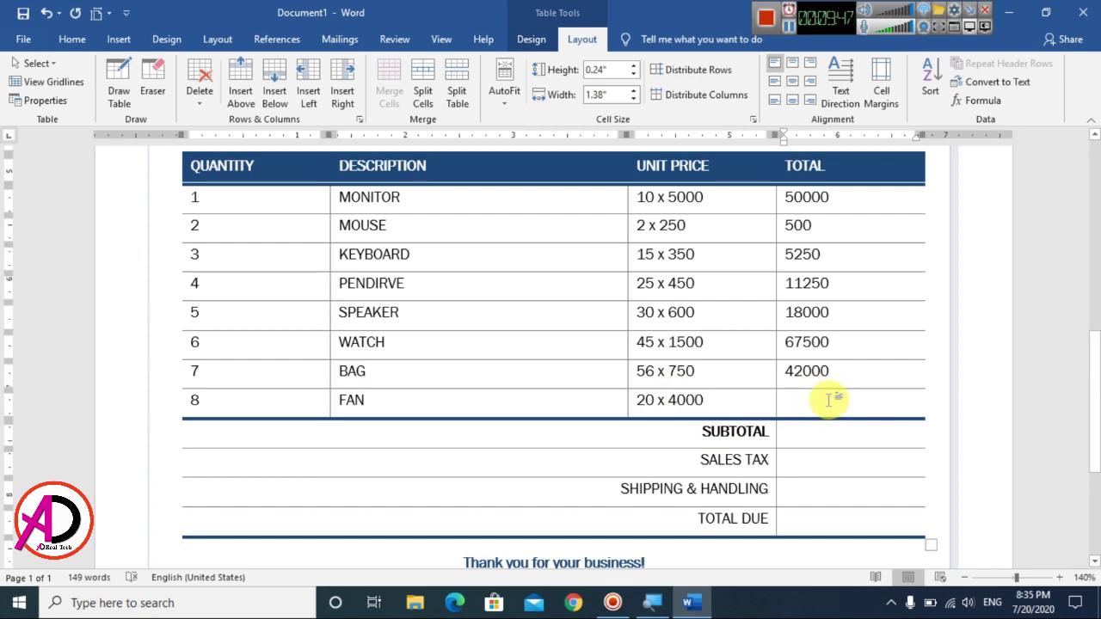
pyautogui.write('8')
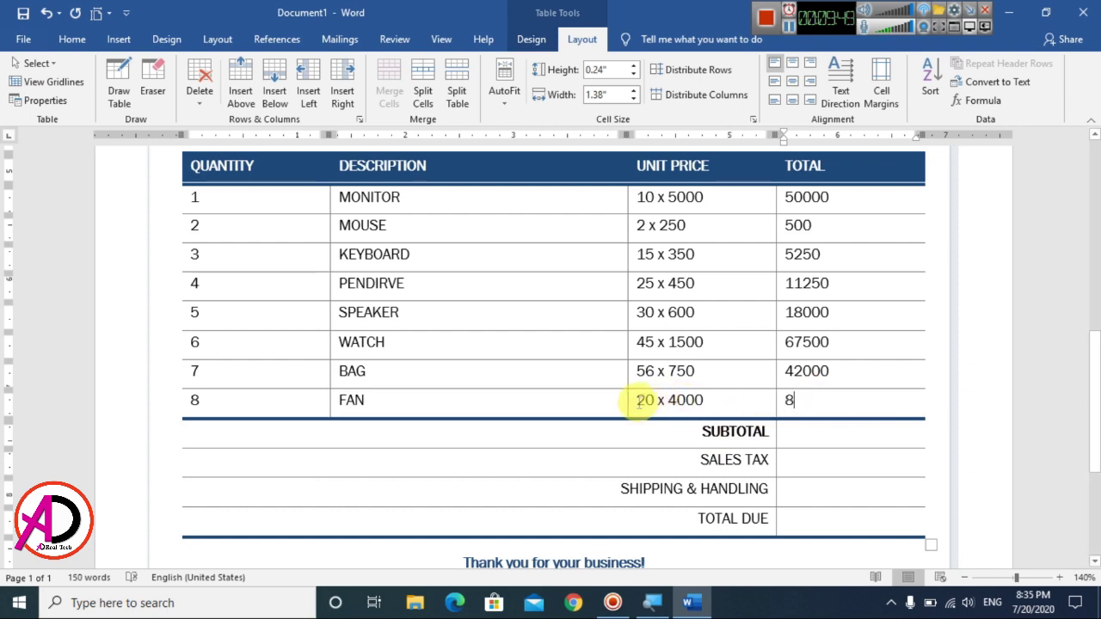
pyautogui.write('0000')
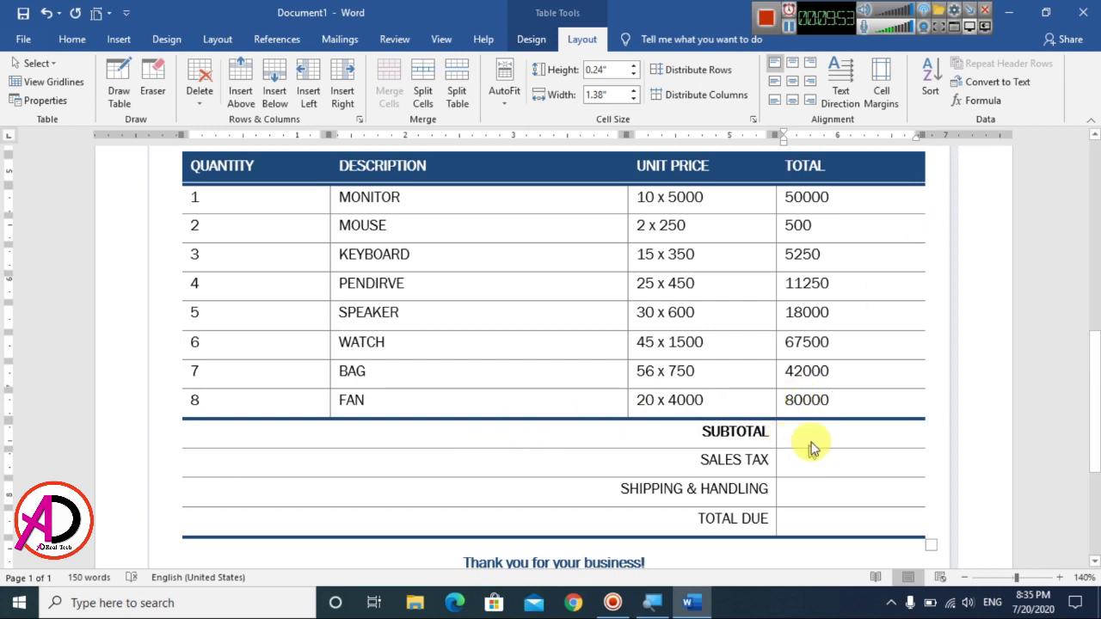
# Step: Fill the subtotal with =SUM(ABOVE) of the line totals, giving 274500
pyautogui.click(811, 441)
pyautogui.click(983, 101)
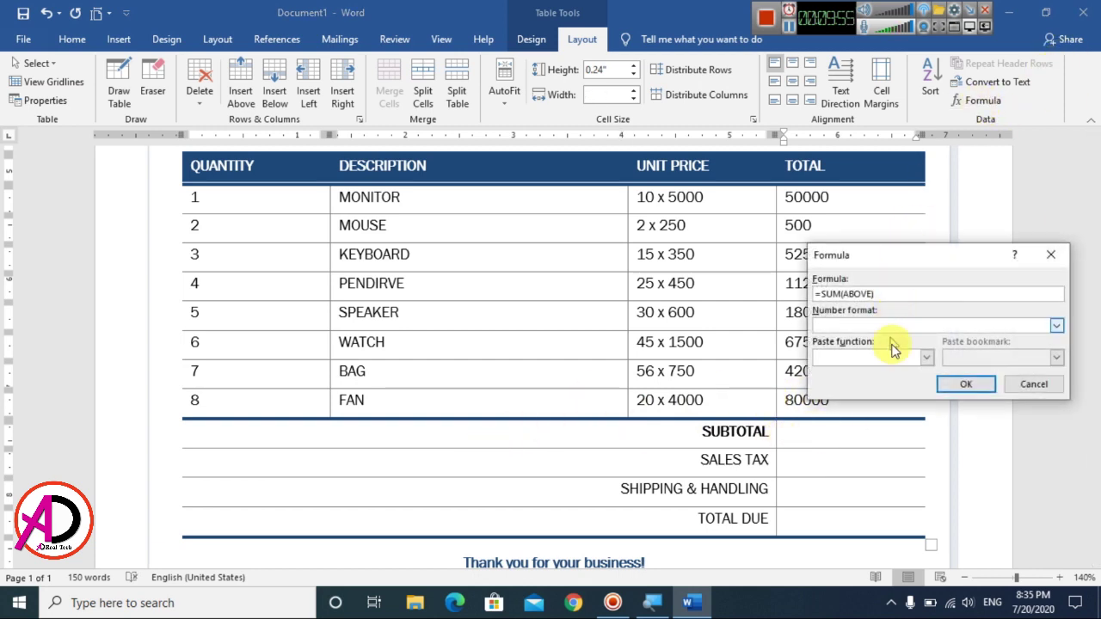
pyautogui.click(973, 380)
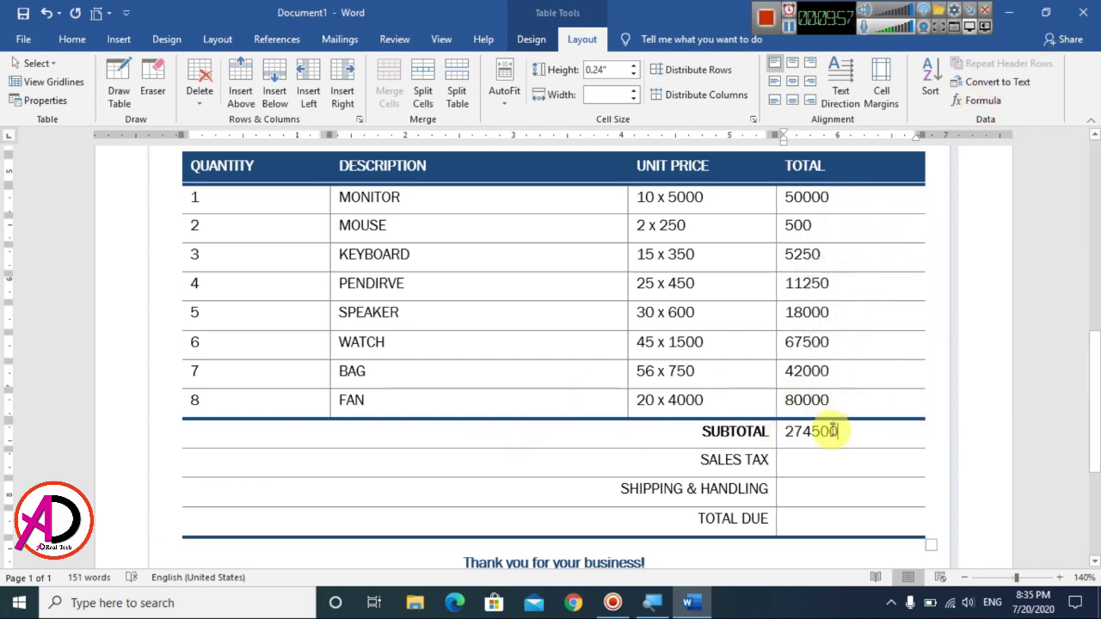
pyautogui.scroll(-1, 830, 443)
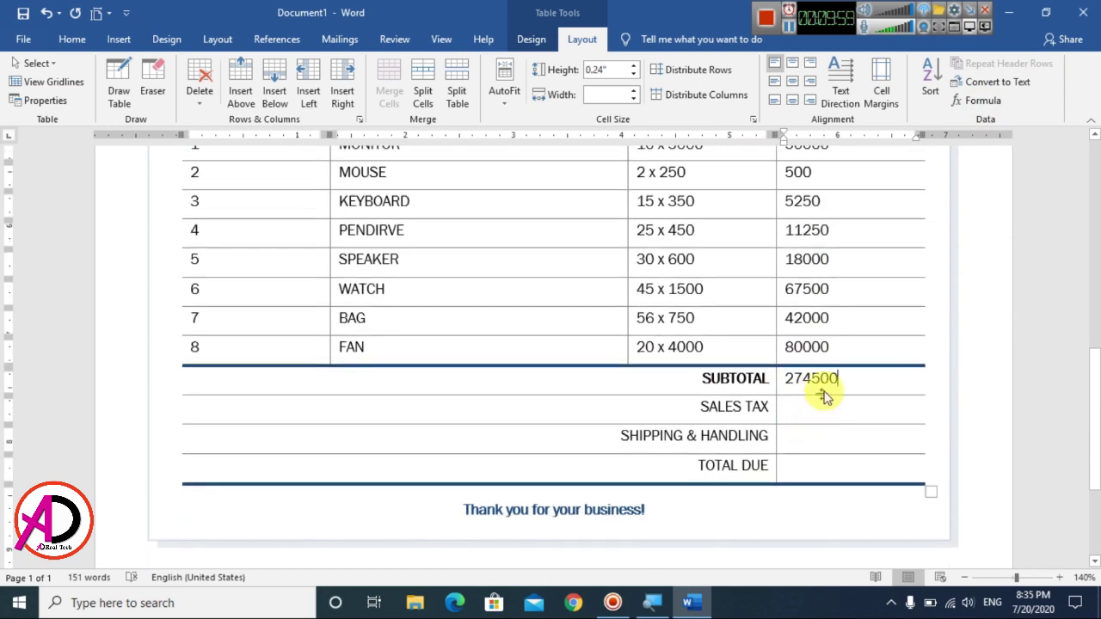
# Step: Compute Sales Tax with the table formula 274500*2/100, giving 5490
pyautogui.click(812, 409)
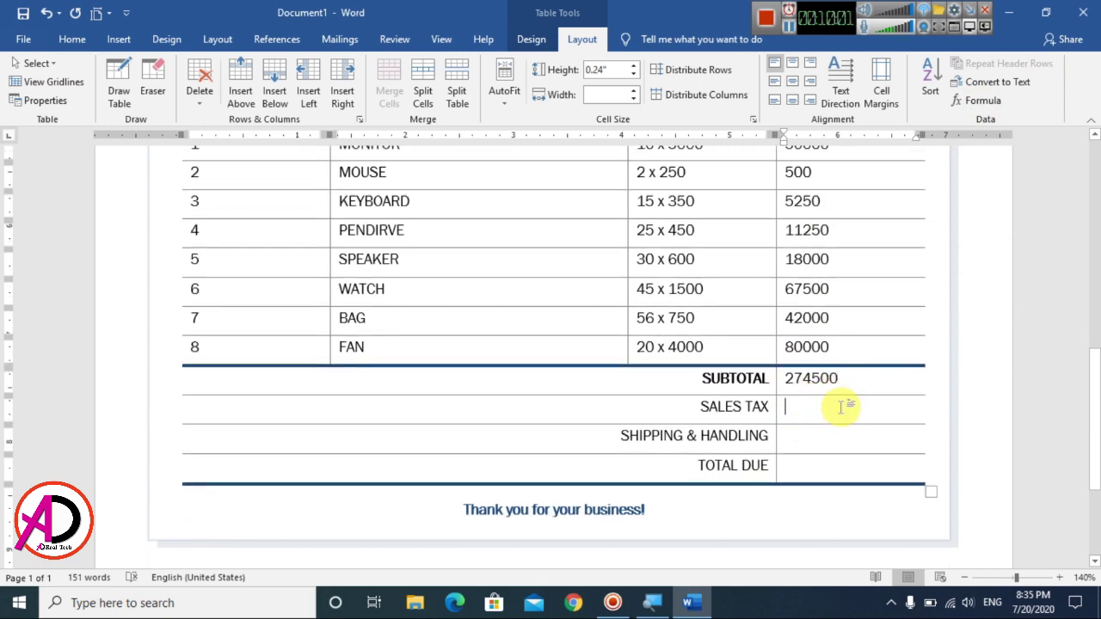
pyautogui.click(1018, 105)
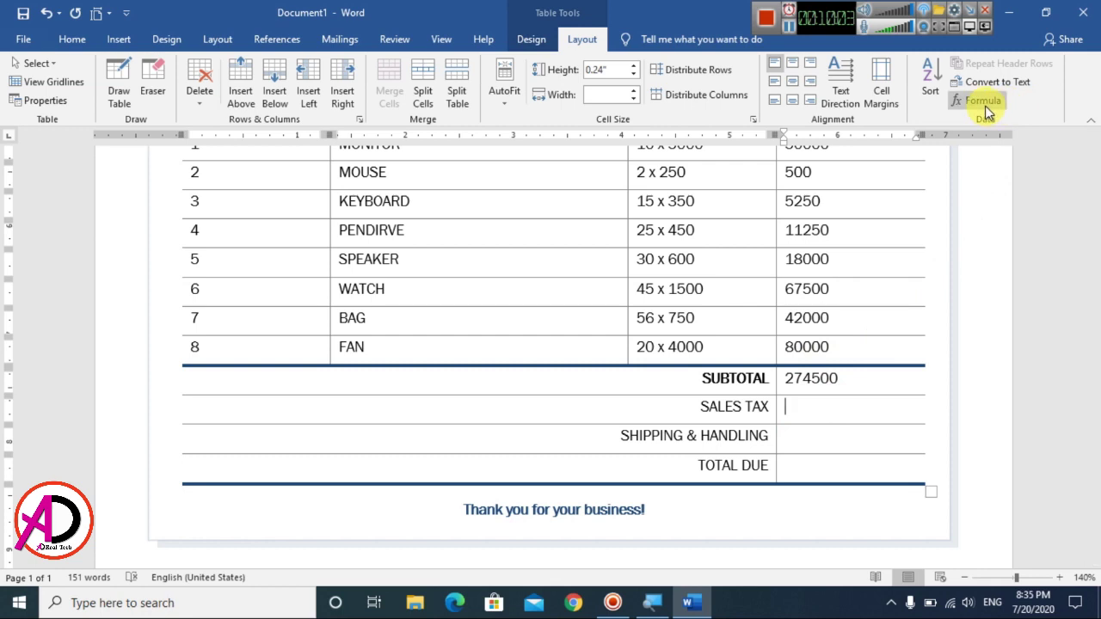
pyautogui.moveTo(915, 254); pyautogui.dragTo(947, 243)
pyautogui.moveTo(908, 282); pyautogui.dragTo(854, 281)
pyautogui.press('BackSpace')
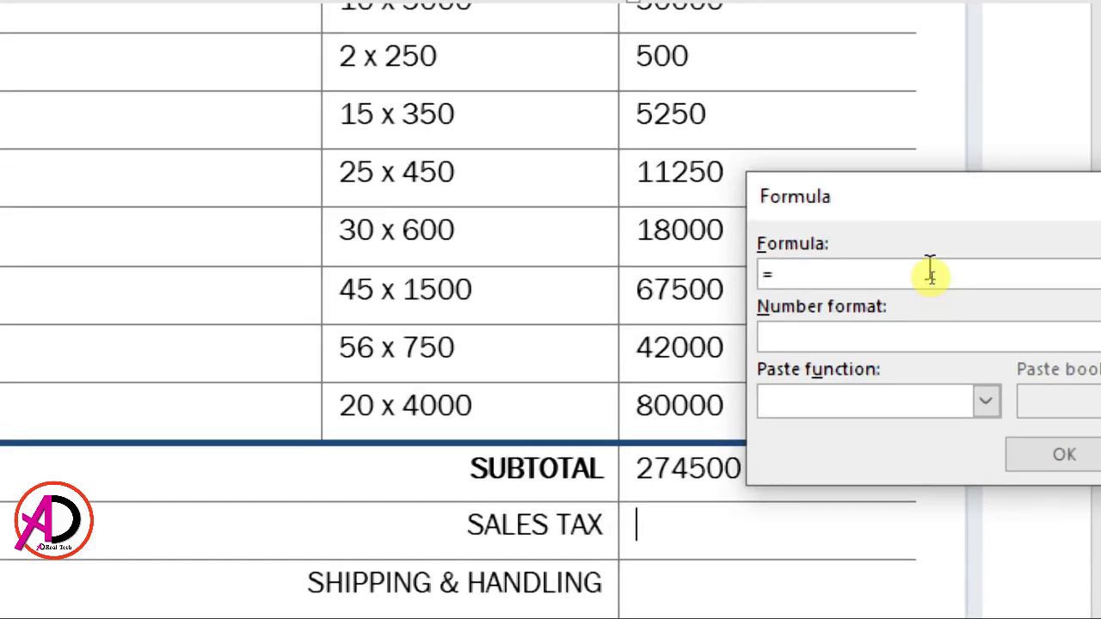
pyautogui.write('274500')
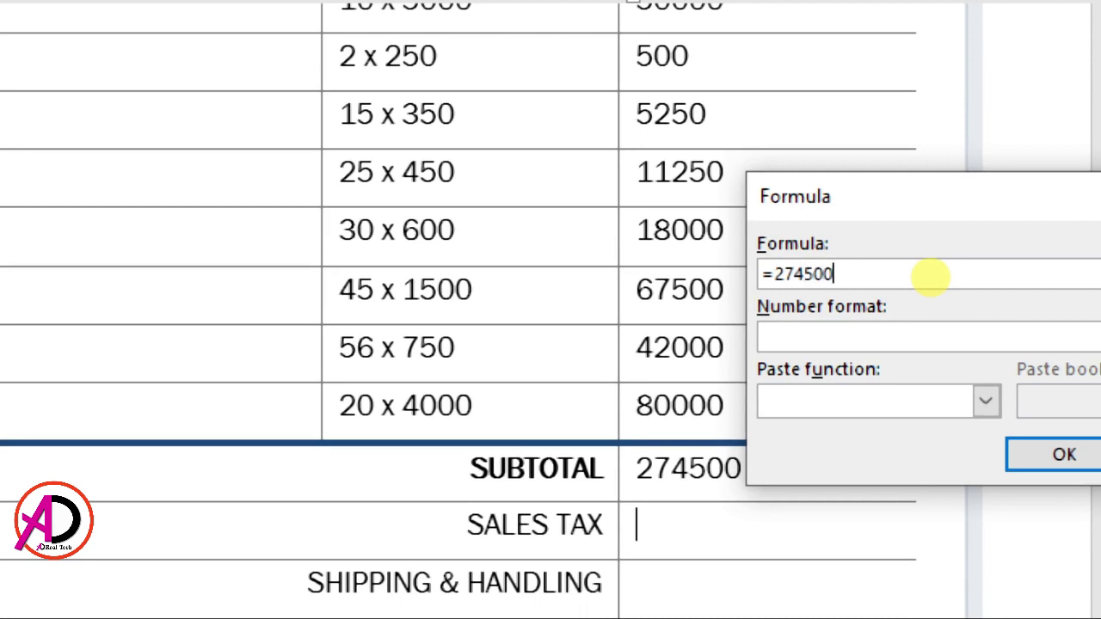
pyautogui.write('*2/100')
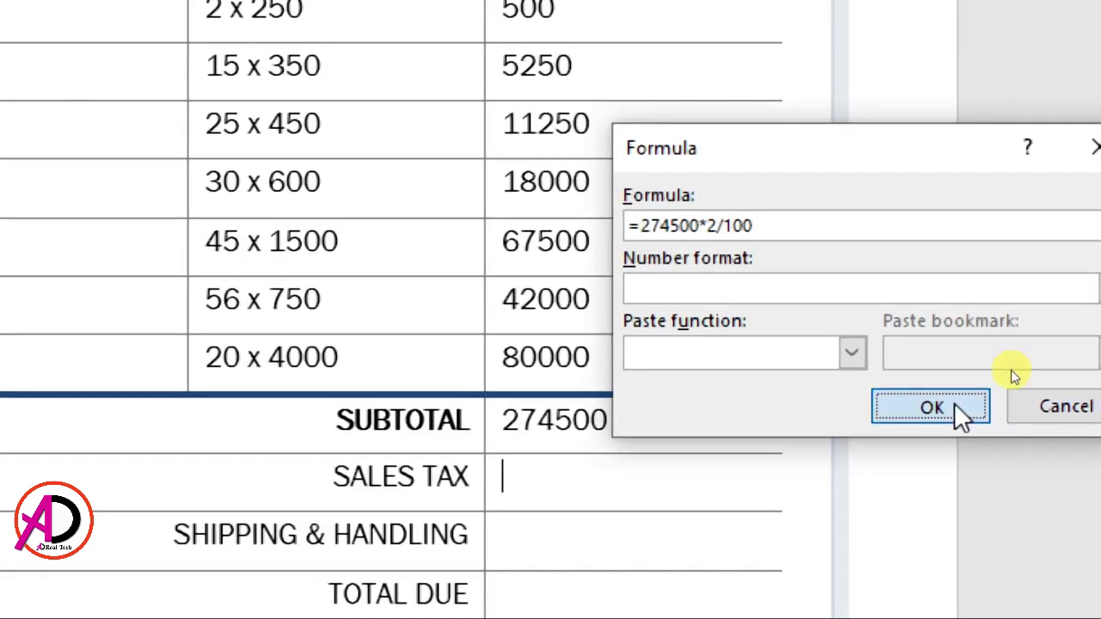
pyautogui.click(1085, 459)
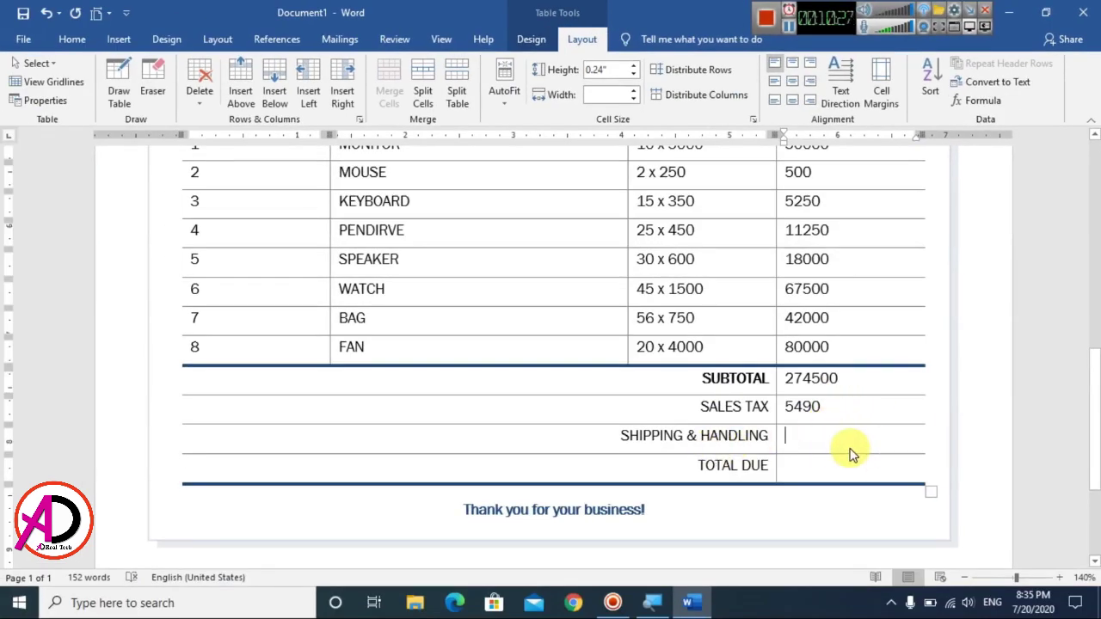
# Step: Enter 5000 for shipping and handling, then delete the wrong 559490 Total Due sum
pyautogui.write('5000')
pyautogui.click(824, 470)
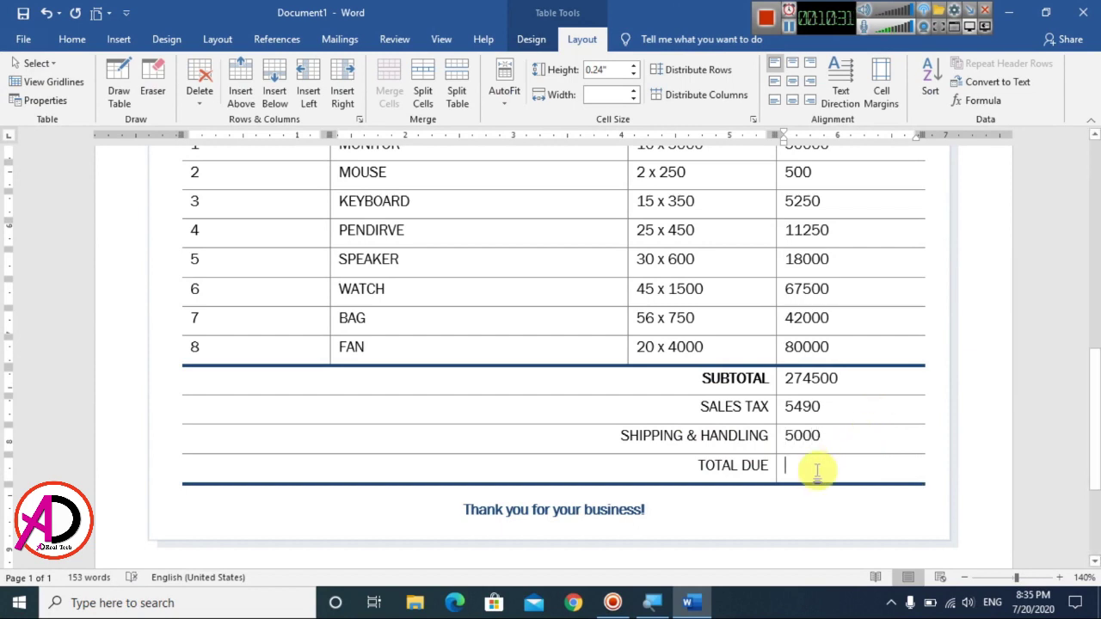
pyautogui.click(986, 101)
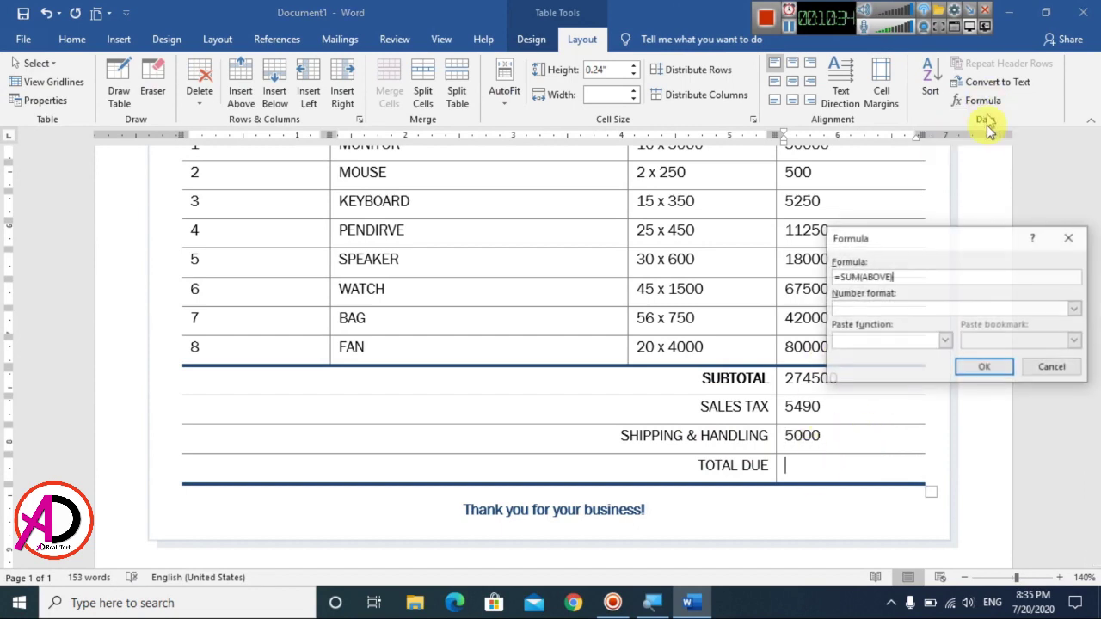
pyautogui.click(982, 369)
pyautogui.click(854, 469)
pyautogui.press('BackSpace')
pyautogui.press('BackSpace')
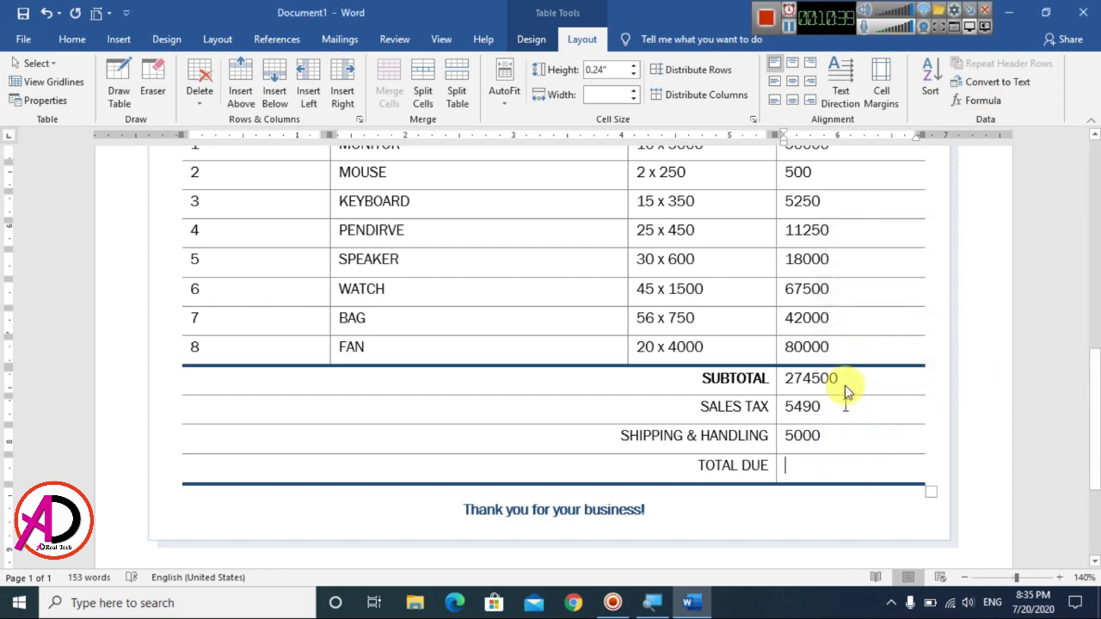
# Step: Recompute Total Due with the formula 274500+5490+5000, giving 284990
pyautogui.click(979, 100)
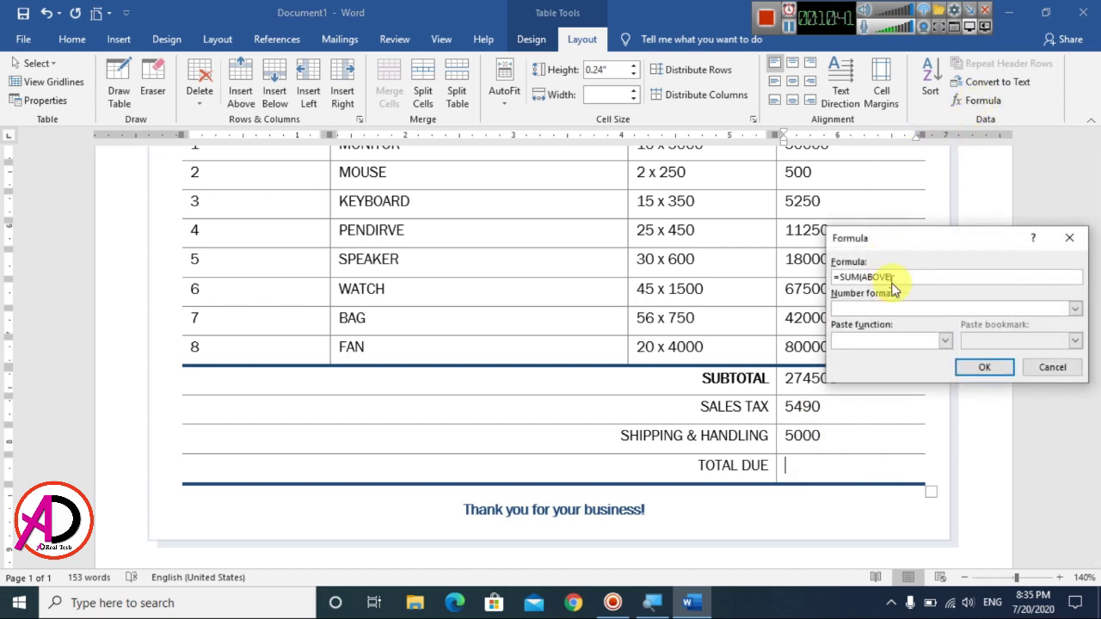
pyautogui.moveTo(904, 277); pyautogui.dragTo(834, 277)
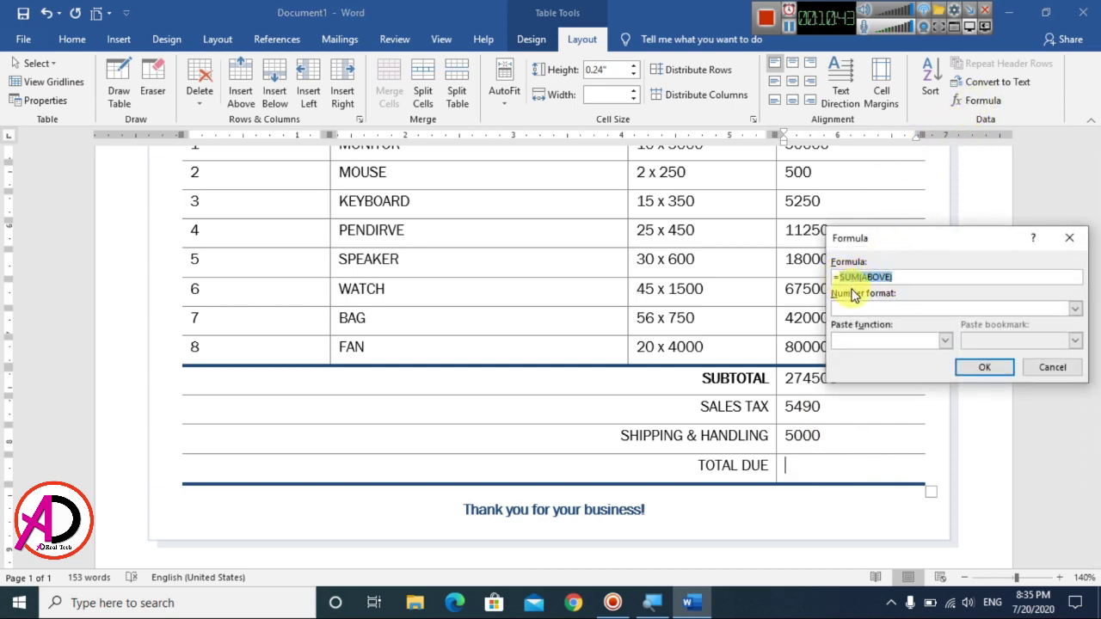
pyautogui.press('BackSpace')
pyautogui.moveTo(914, 240); pyautogui.dragTo(904, 207)
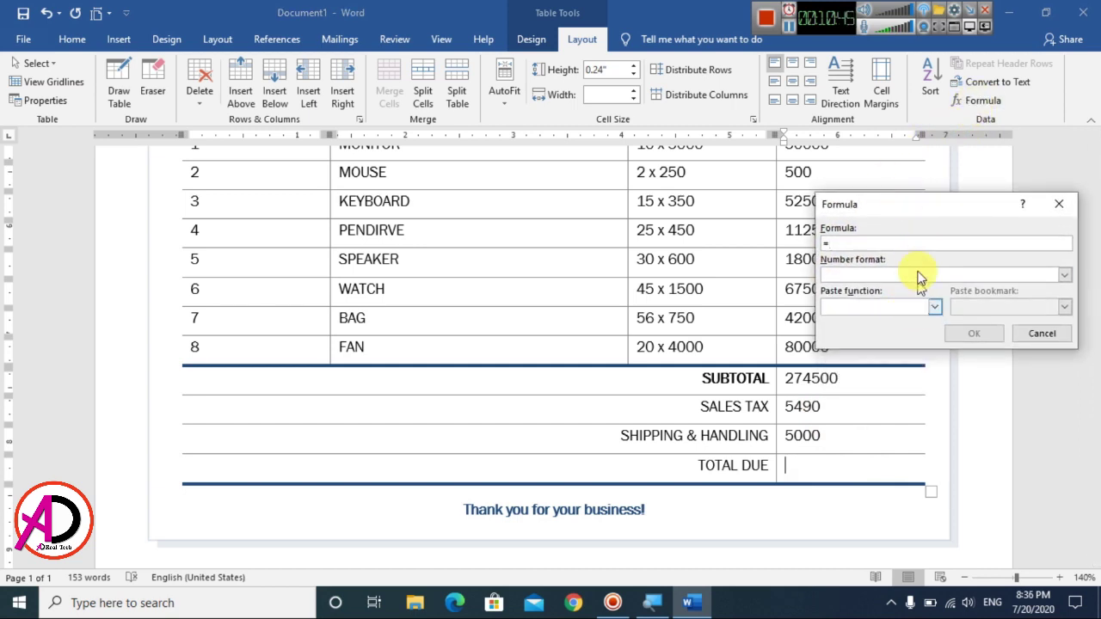
pyautogui.write('274500+5490+5000')
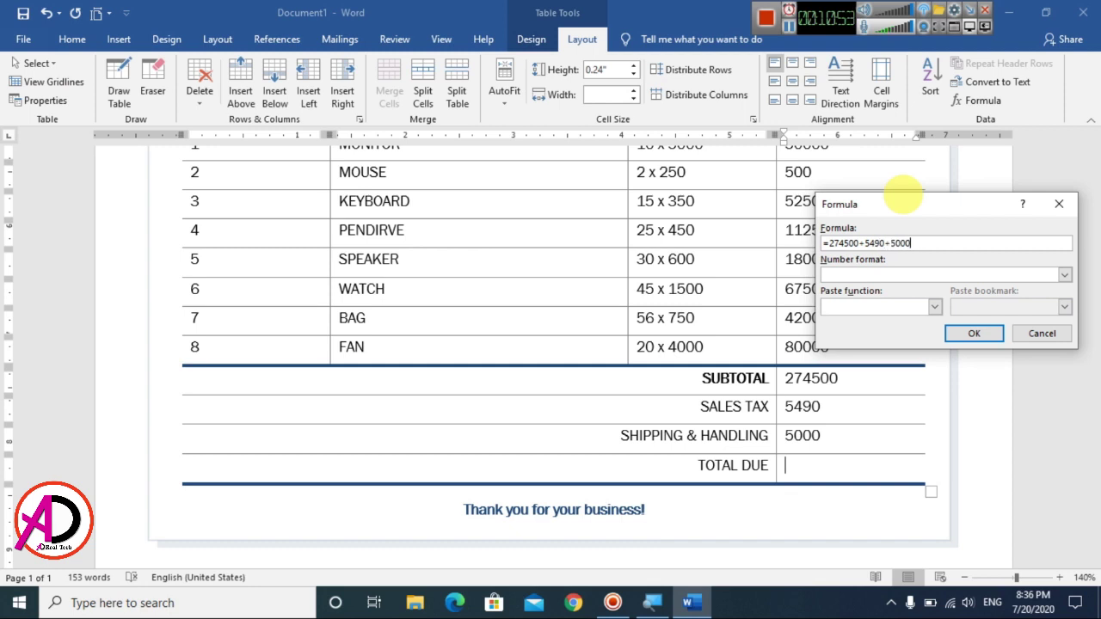
pyautogui.press('Return')
pyautogui.scroll(-3, 873, 393)
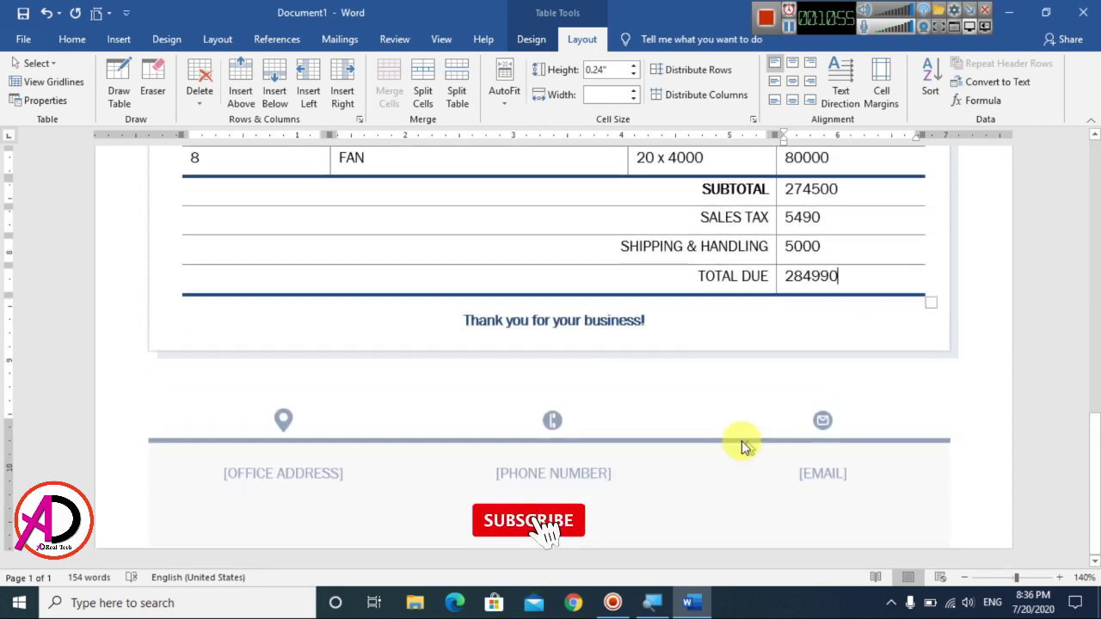
pyautogui.click(290, 474)
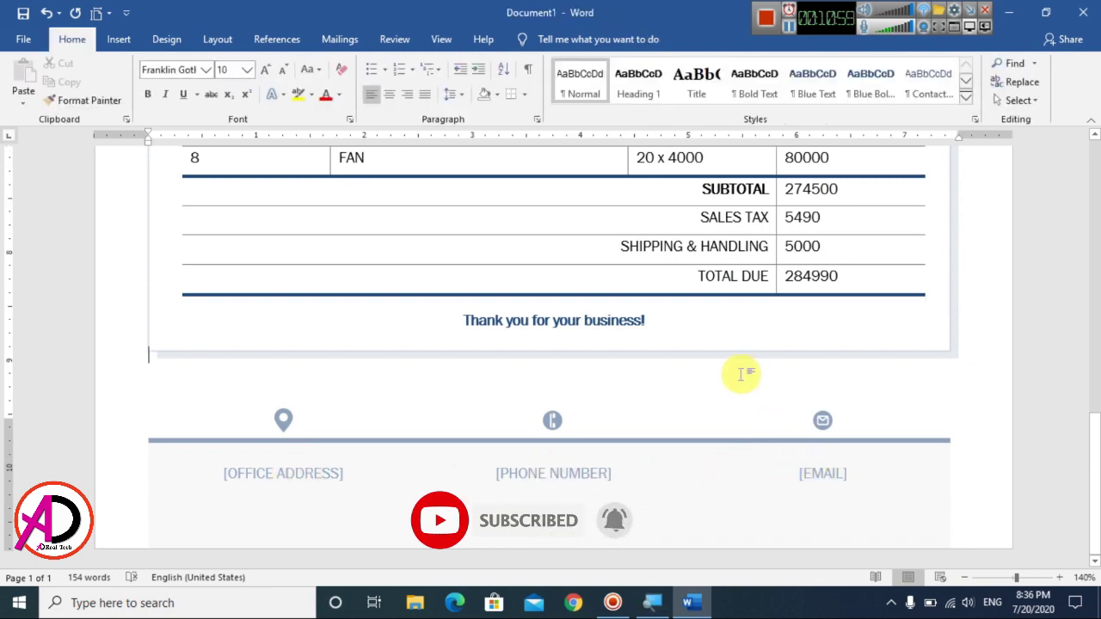
pyautogui.keyDown('ctrl'); pyautogui.scroll(-8, 659, 386); pyautogui.keyUp('ctrl')
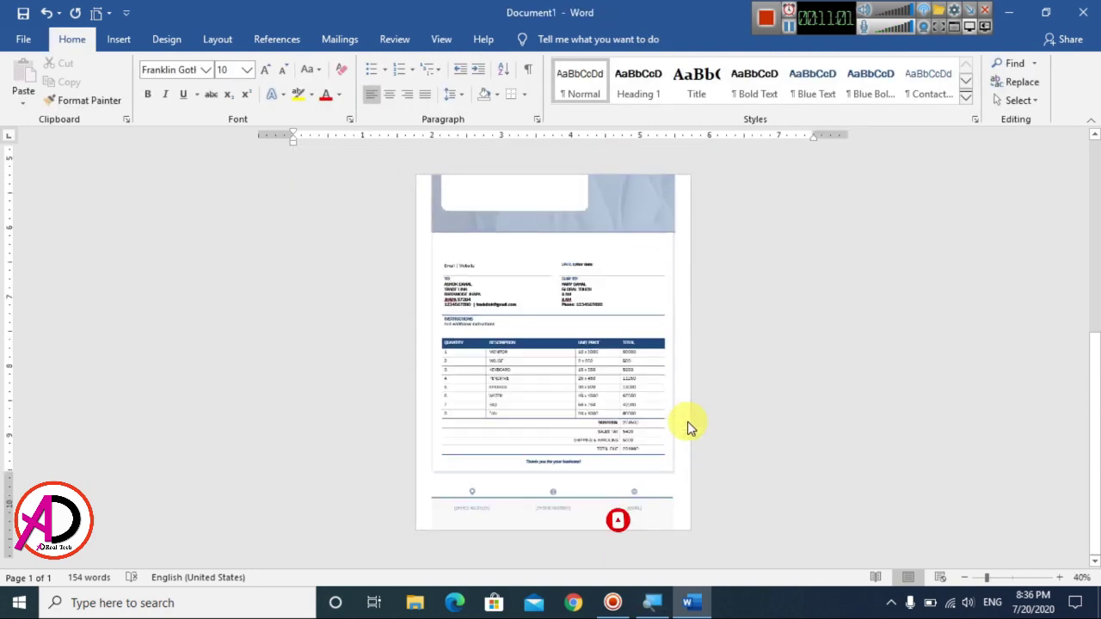
pyautogui.keyDown('ctrl'); pyautogui.scroll(3, 687, 422); pyautogui.keyUp('ctrl')
pyautogui.scroll(7, 688, 422)
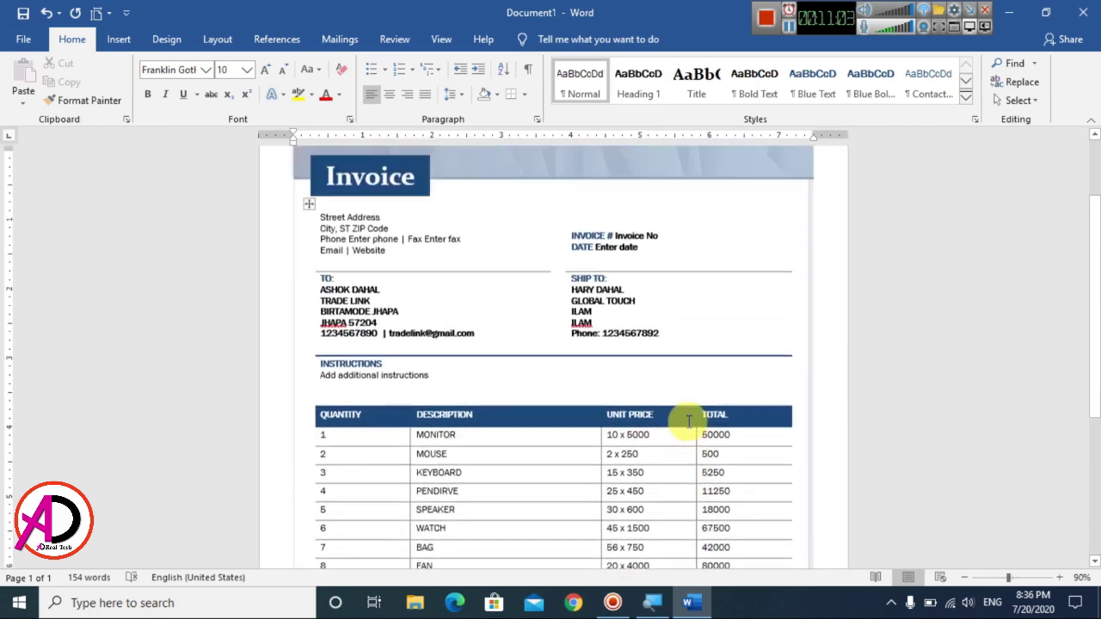
pyautogui.keyDown('ctrl'); pyautogui.scroll(-4, 688, 421); pyautogui.keyUp('ctrl')
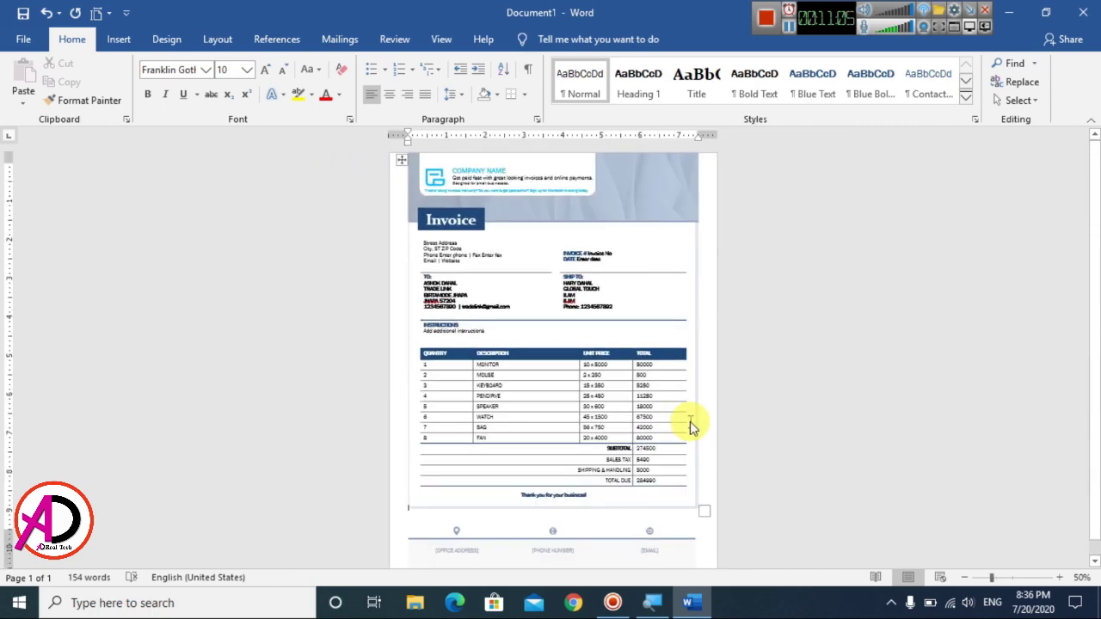
pyautogui.keyDown('ctrl'); pyautogui.scroll(3, 691, 426); pyautogui.keyUp('ctrl')
pyautogui.scroll(-1, 516, 422)
pyautogui.scroll(5, 597, 418)
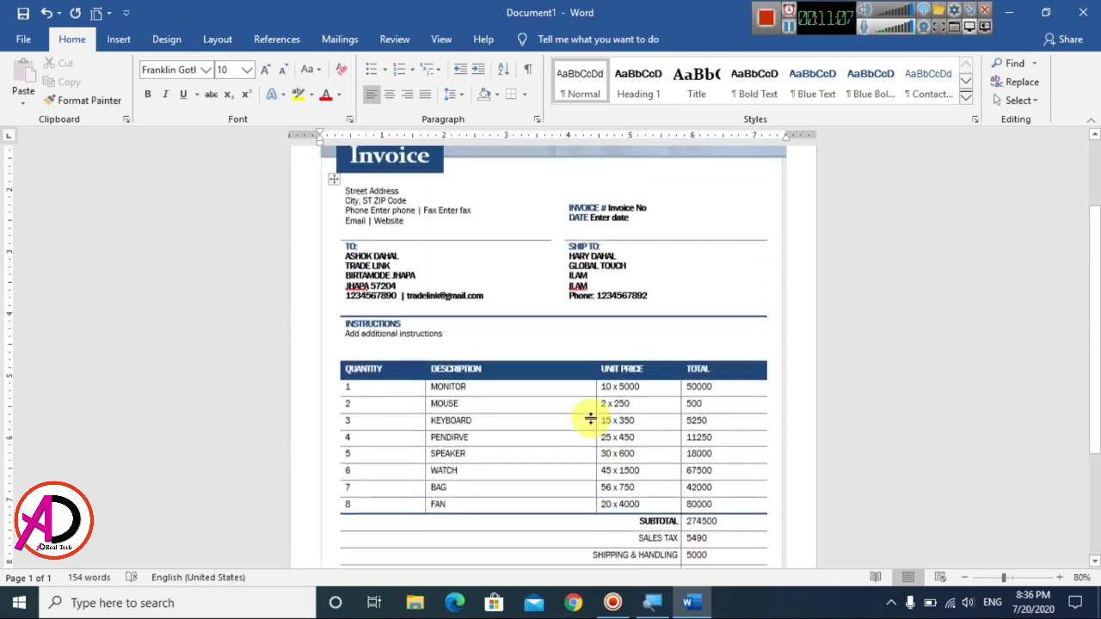
pyautogui.keyDown('ctrl'); pyautogui.scroll(5, 593, 425); pyautogui.keyUp('ctrl')
pyautogui.scroll(-8, 594, 422)
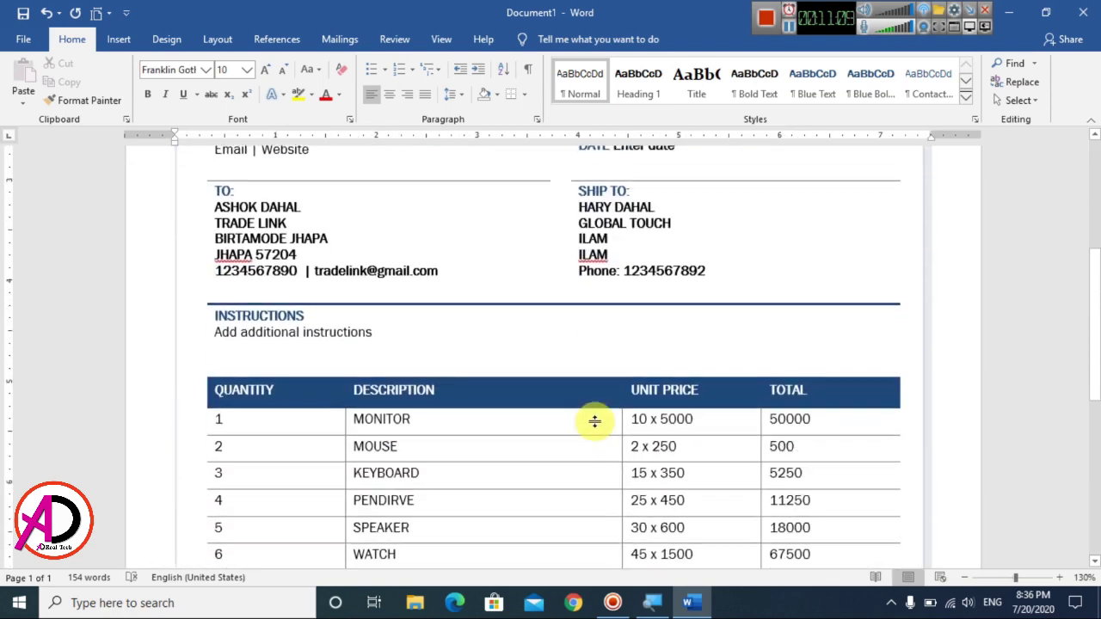
pyautogui.scroll(10, 597, 440)
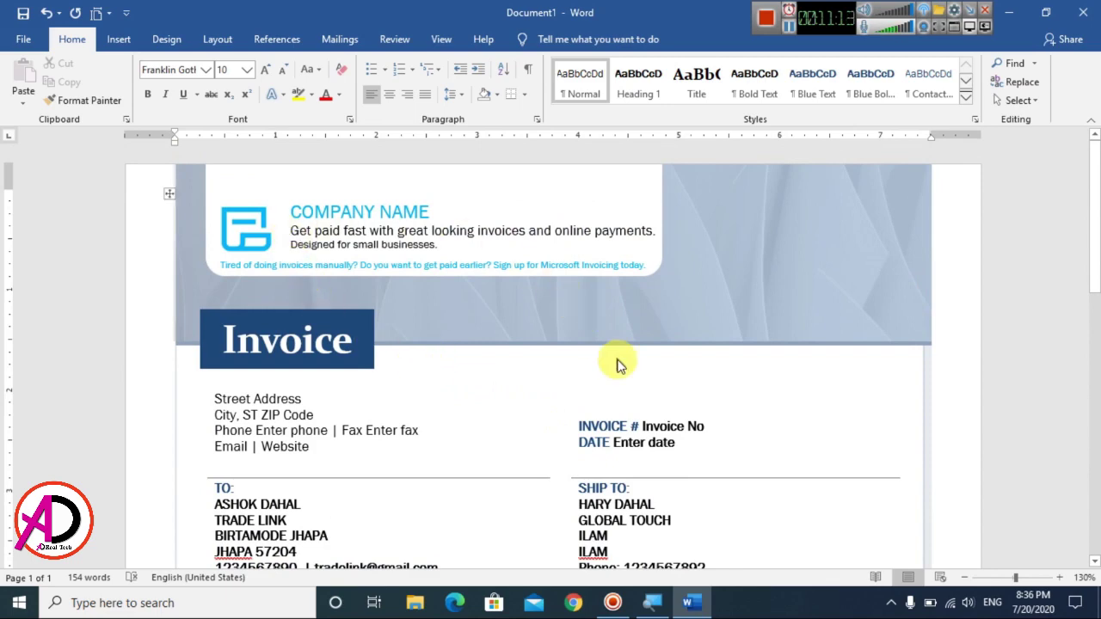
pyautogui.keyDown('ctrl'); pyautogui.scroll(-4, 625, 382); pyautogui.keyUp('ctrl')
pyautogui.keyDown('ctrl'); pyautogui.scroll(-2, 628, 391); pyautogui.keyUp('ctrl')
pyautogui.keyDown('ctrl'); pyautogui.scroll(1, 641, 402); pyautogui.keyUp('ctrl')
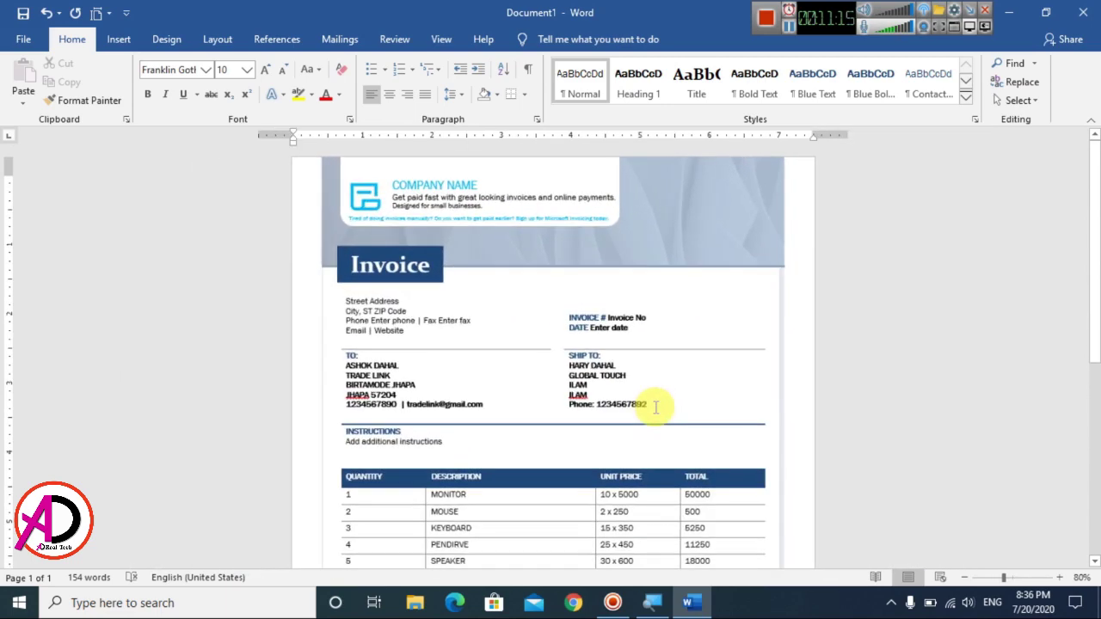